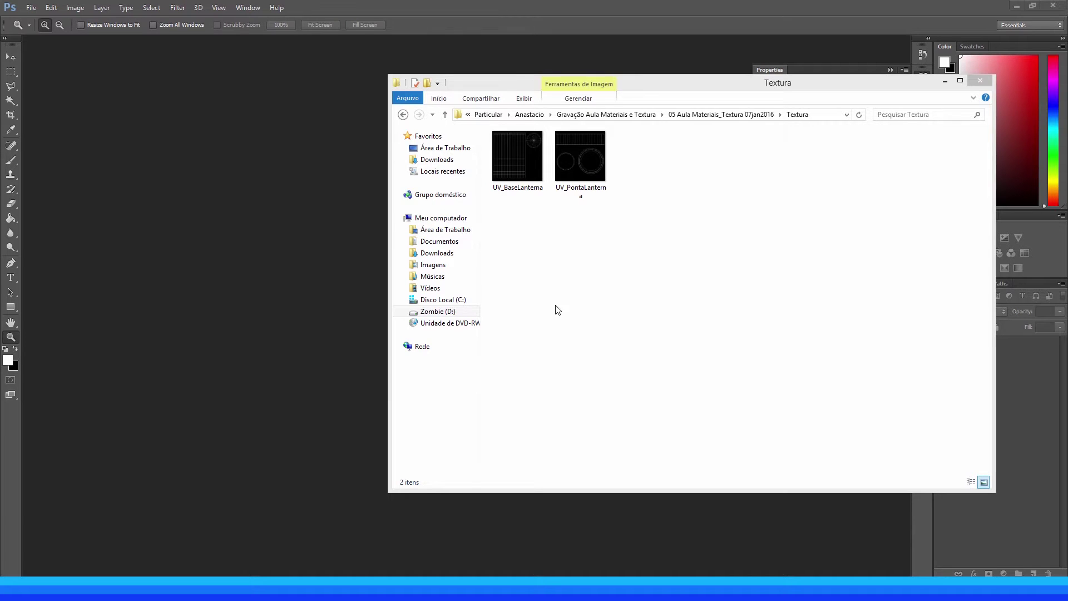
- Drag UV_BaseLanterna from the Textura folder into Photoshop as a new document
{"action": "left_click", "coordinate": [523, 167]}
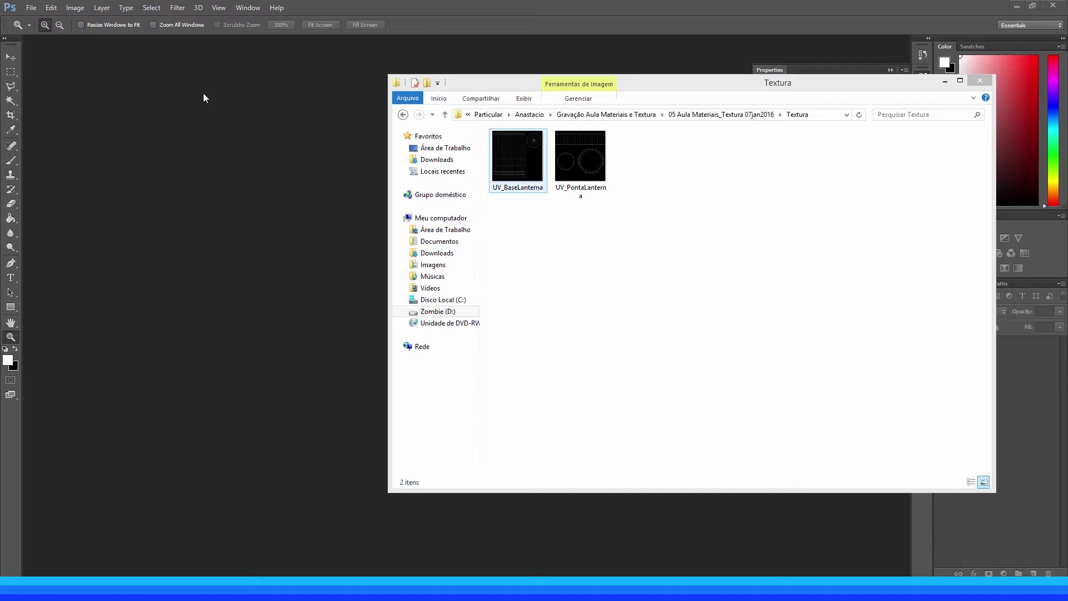
{"action": "left_click", "coordinate": [499, 165]}
{"action": "left_click_drag", "start_coordinate": [499, 164], "coordinate": [274, 178]}
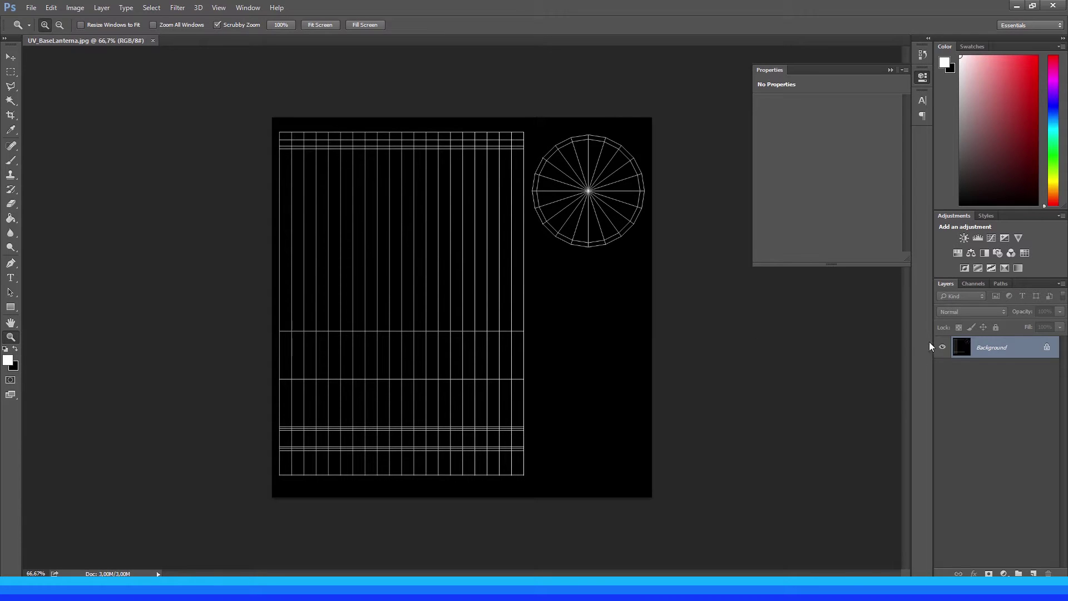
- Unlock the Background layer, invert it to black lines on white, and set it to Multiply
{"action": "left_click", "coordinate": [1047, 349]}
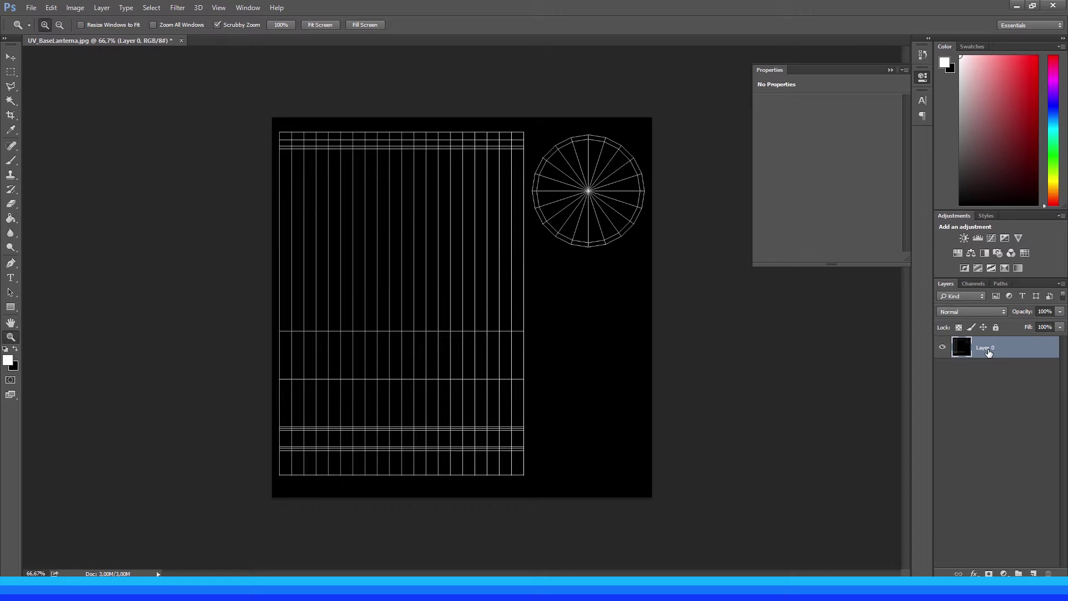
{"action": "key", "text": "ctrl+i"}
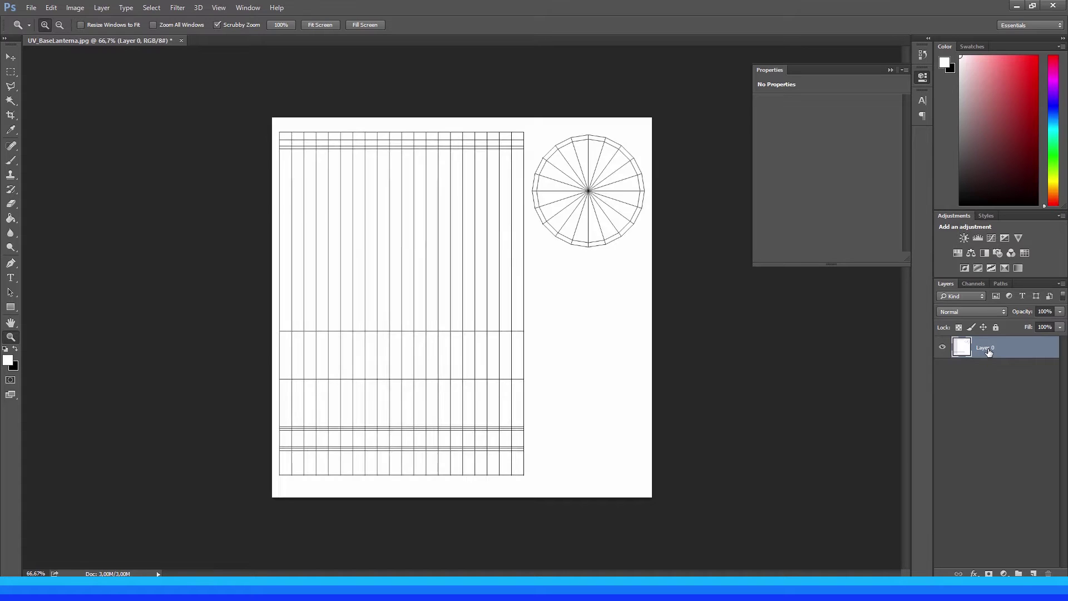
{"action": "left_click", "coordinate": [990, 310]}
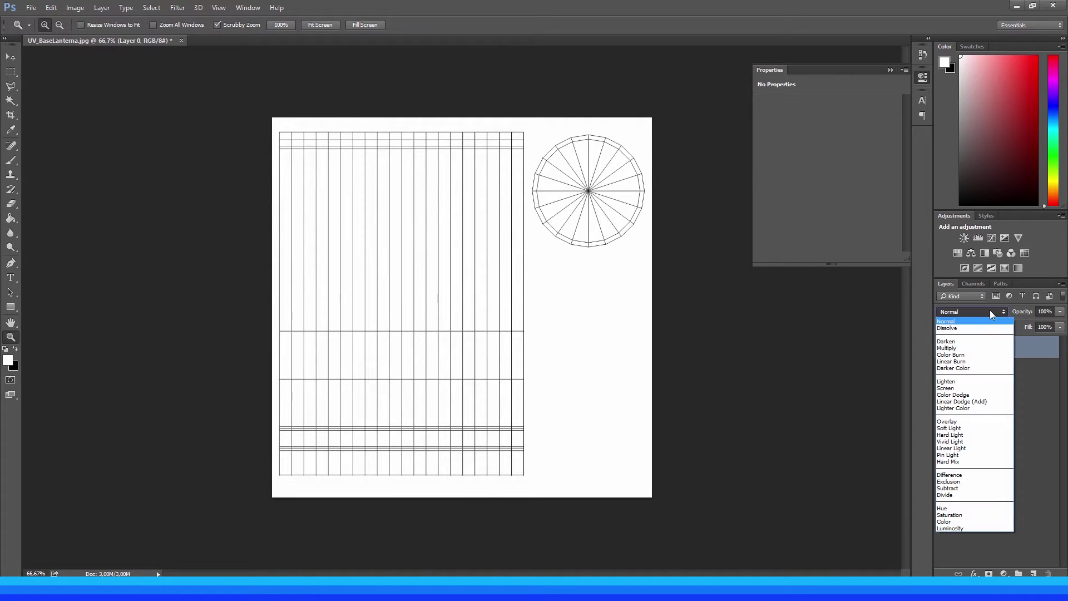
{"action": "left_click", "coordinate": [955, 348]}
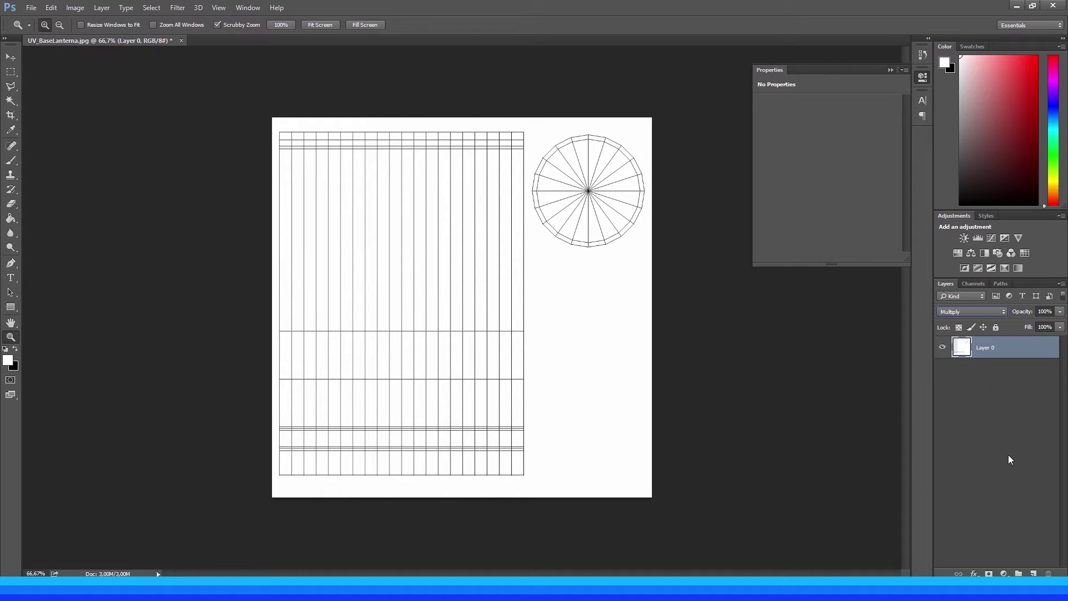
- Add a new layer beneath the layout and rename the layout layer UV
{"action": "left_click", "coordinate": [1034, 573]}
{"action": "left_click_drag", "start_coordinate": [994, 350], "coordinate": [991, 373]}
{"action": "left_click", "coordinate": [986, 350]}
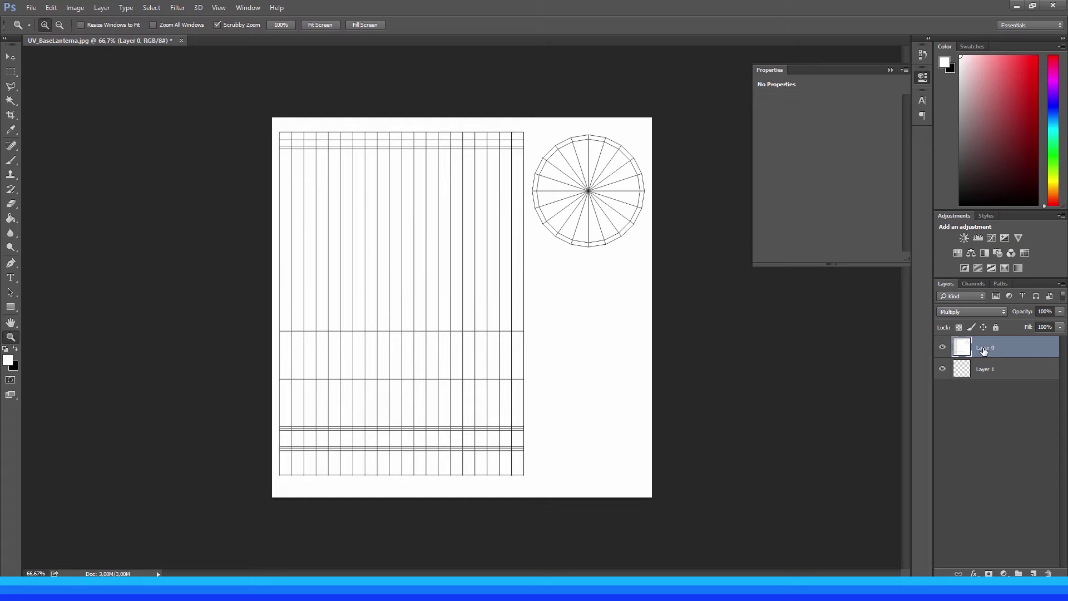
{"action": "double_click", "coordinate": [985, 347]}
{"action": "type", "text": "UV"}
{"action": "key", "text": "Return"}
- Rename the empty lower layer Cor Base
{"action": "left_click", "coordinate": [986, 372]}
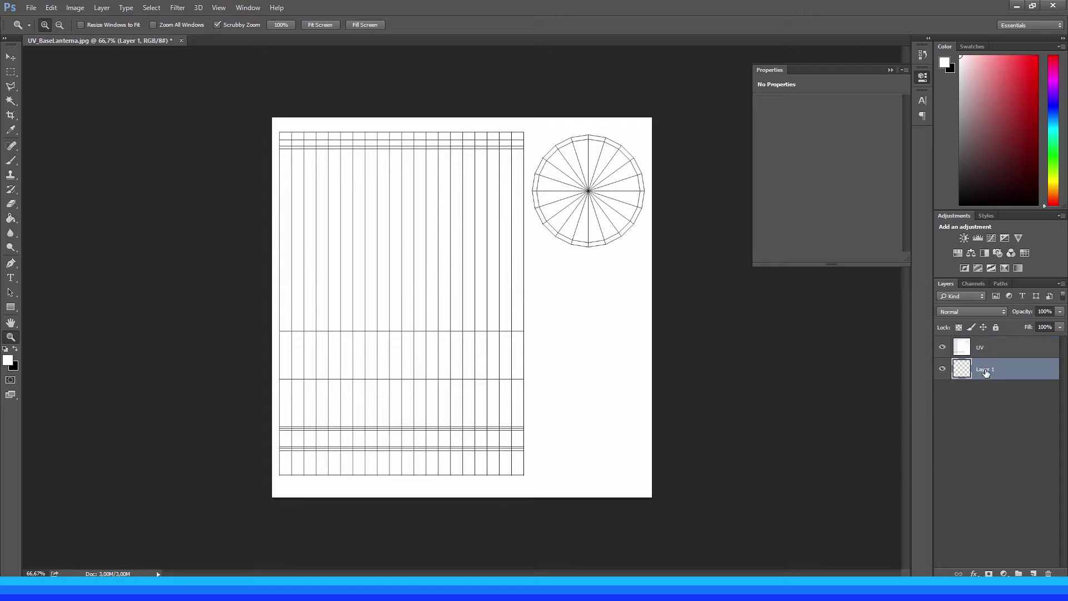
{"action": "double_click", "coordinate": [986, 370]}
{"action": "type", "text": "Cor B"}
{"action": "type", "text": "ase"}
{"action": "key", "text": "Return"}
{"action": "left_click", "coordinate": [11, 218]}
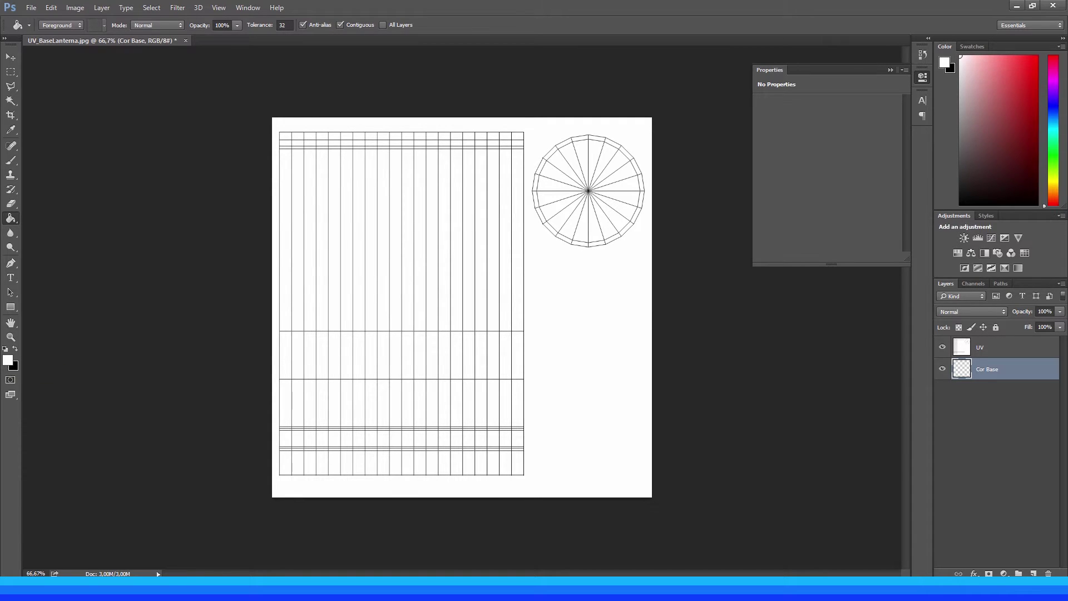
- Choose a saturated golden yellow foreground colour and paint-bucket fill the Cor Base layer
{"action": "left_click", "coordinate": [9, 359]}
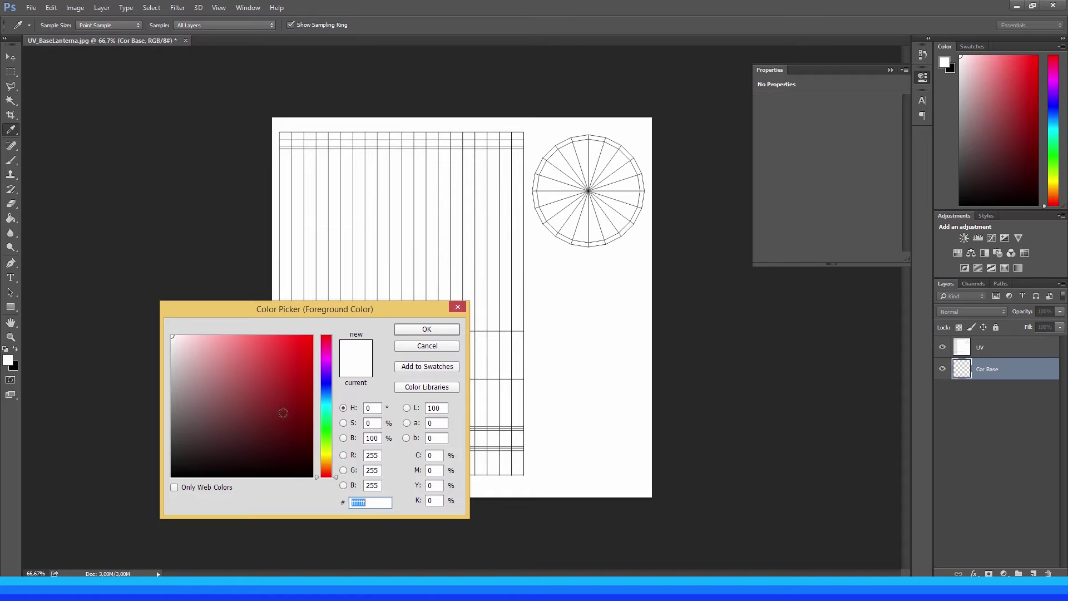
{"action": "left_click", "coordinate": [328, 455]}
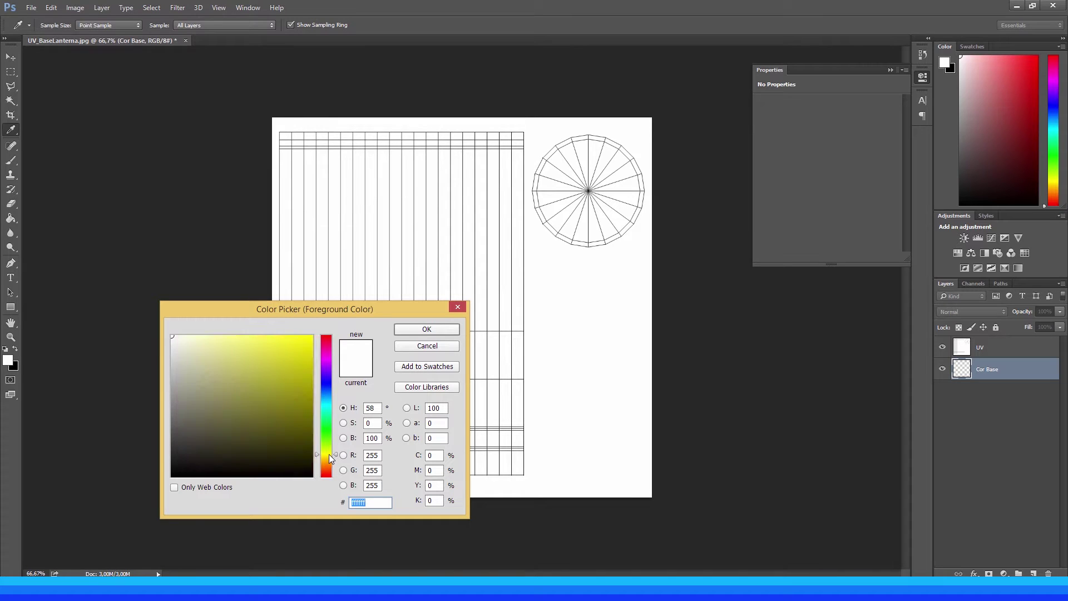
{"action": "left_click_drag", "start_coordinate": [329, 455], "coordinate": [329, 456]}
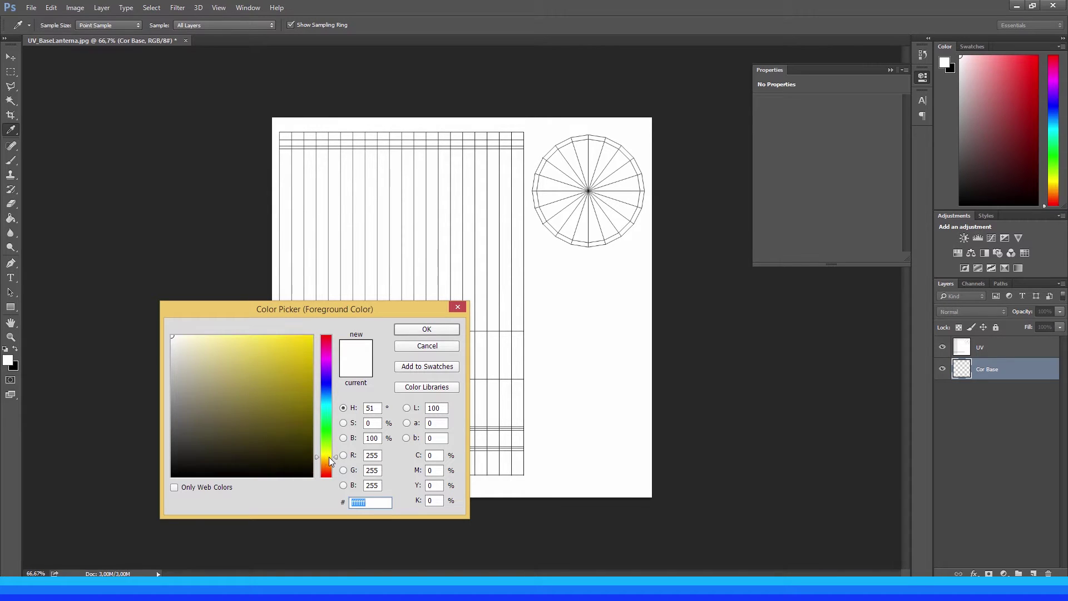
{"action": "mouse_move", "coordinate": [280, 367]}
{"action": "left_mouse_down"}
{"action": "mouse_move", "coordinate": [291, 334]}
{"action": "mouse_move", "coordinate": [291, 343]}
{"action": "left_mouse_up"}
{"action": "left_click", "coordinate": [336, 458]}
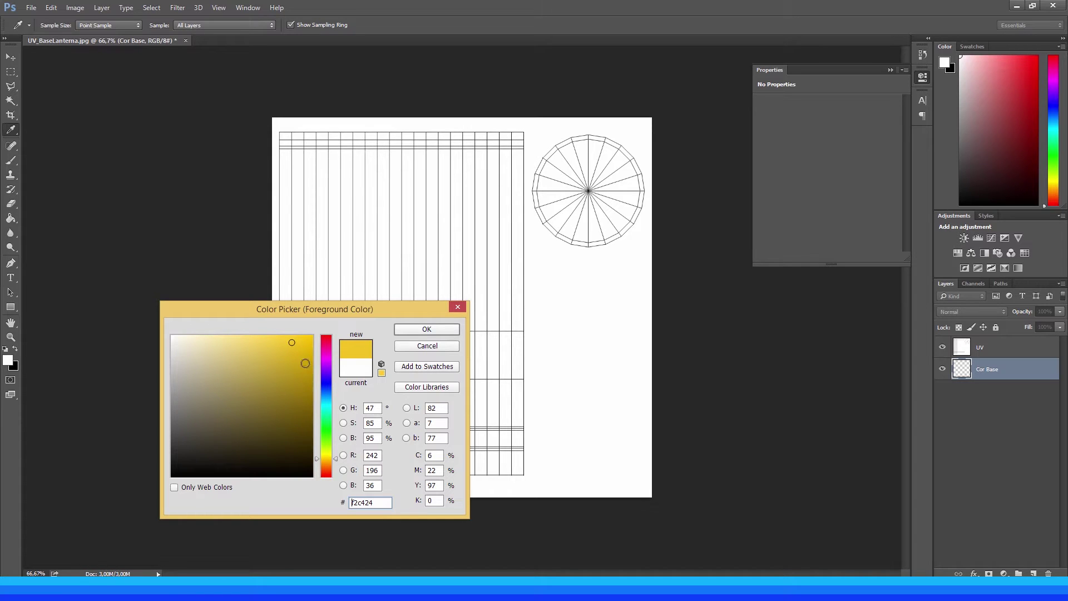
{"action": "left_click_drag", "start_coordinate": [292, 341], "coordinate": [297, 340]}
{"action": "left_click", "coordinate": [426, 331]}
{"action": "key", "text": "g"}
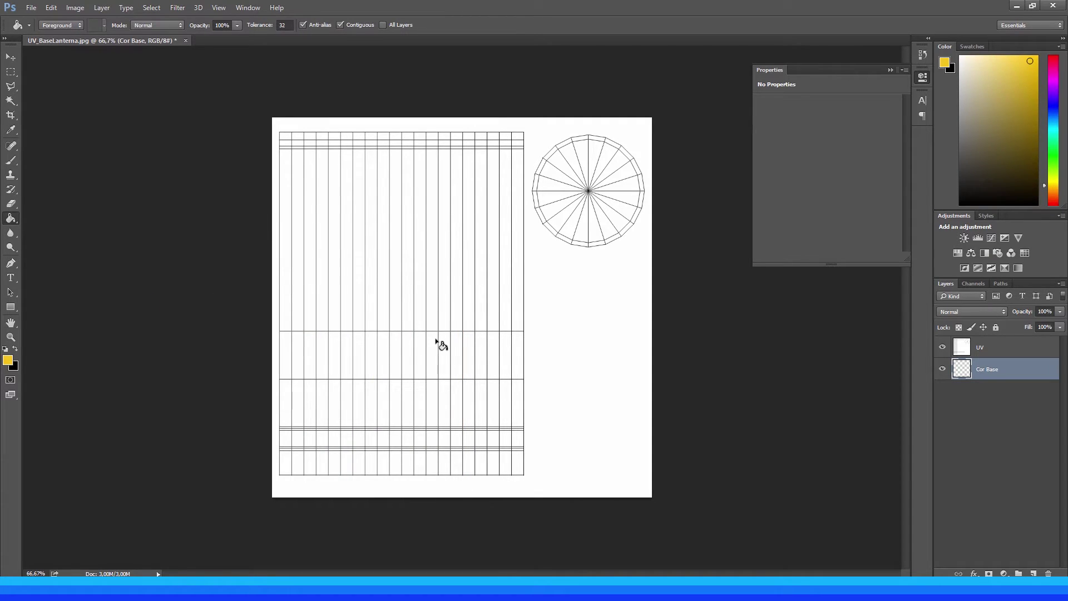
{"action": "left_click", "coordinate": [437, 341]}
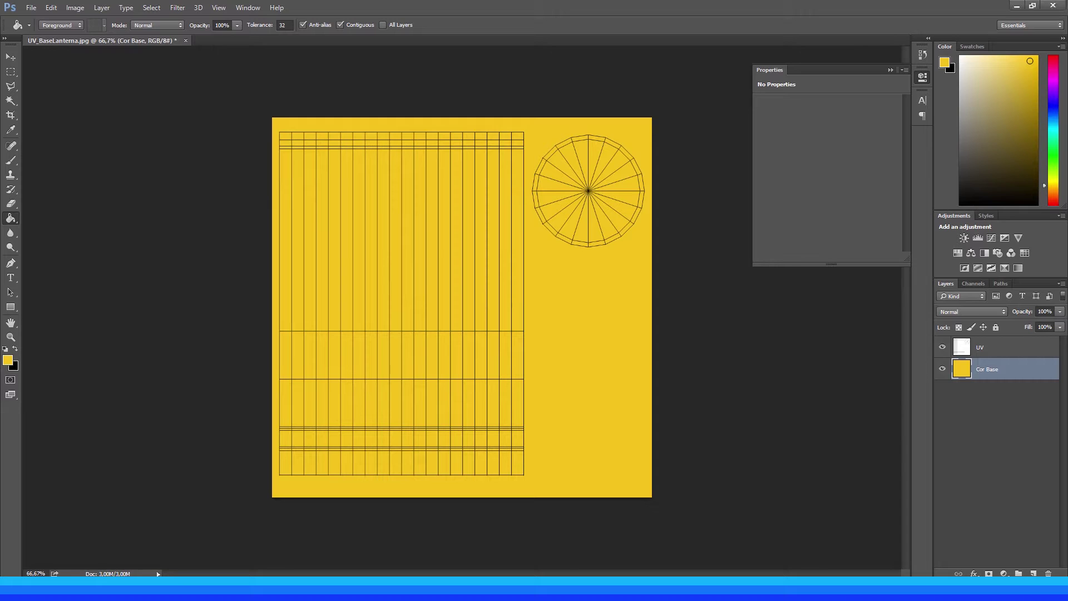
- In Chrome, image-search 'tramontina logo' and open the full-size TRAMONTINA logo
{"action": "right_click", "coordinate": [113, 589]}
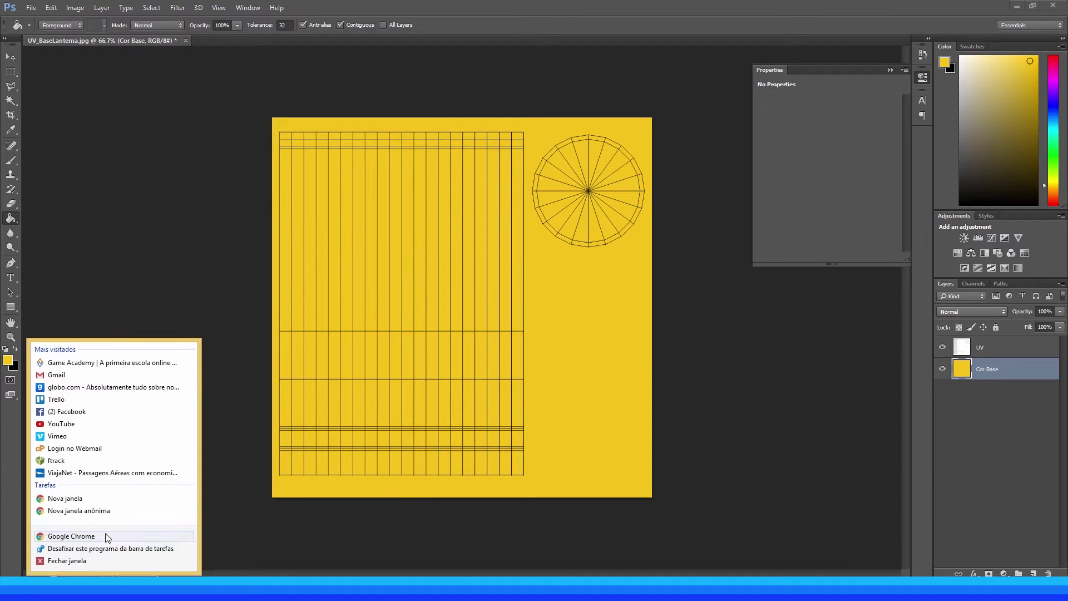
{"action": "left_click", "coordinate": [106, 535]}
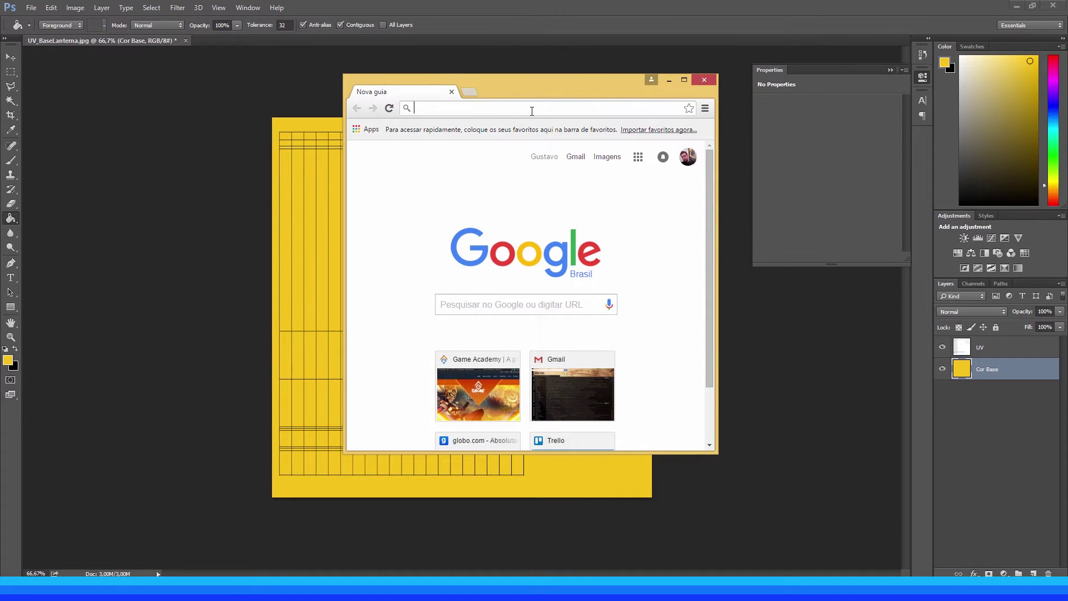
{"action": "type", "text": "tramontina"}
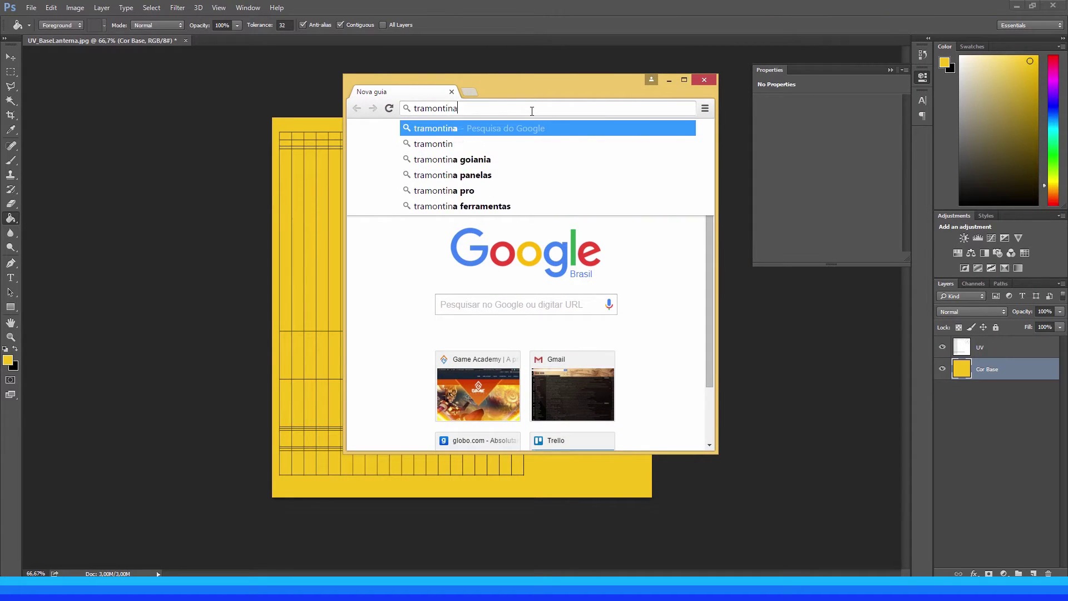
{"action": "type", "text": " logo"}
{"action": "key", "text": "Return"}
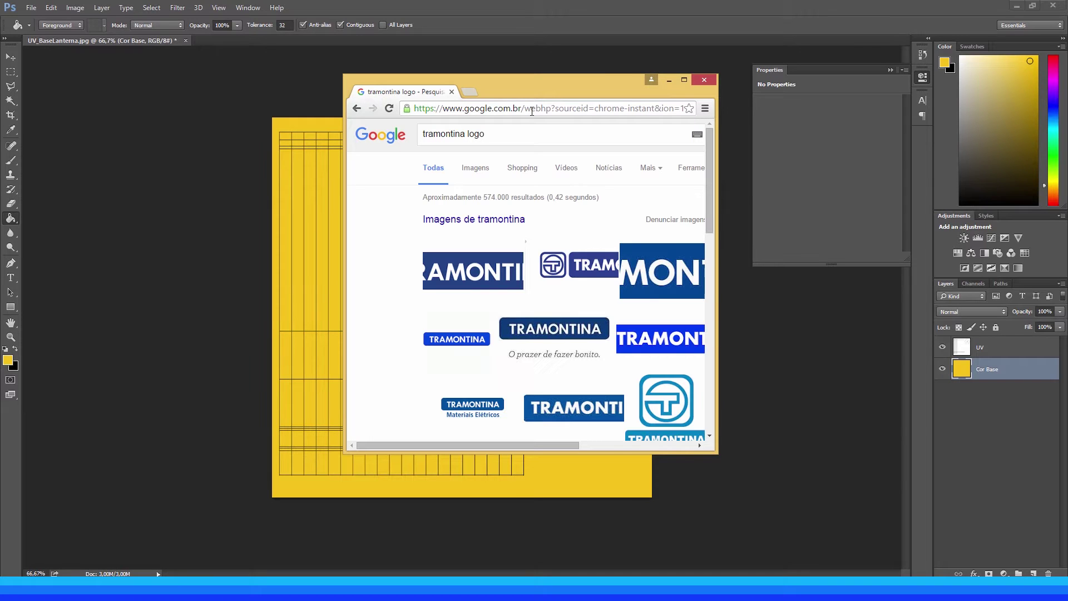
{"action": "left_click", "coordinate": [476, 168]}
{"action": "left_click_drag", "start_coordinate": [626, 87], "coordinate": [519, 37]}
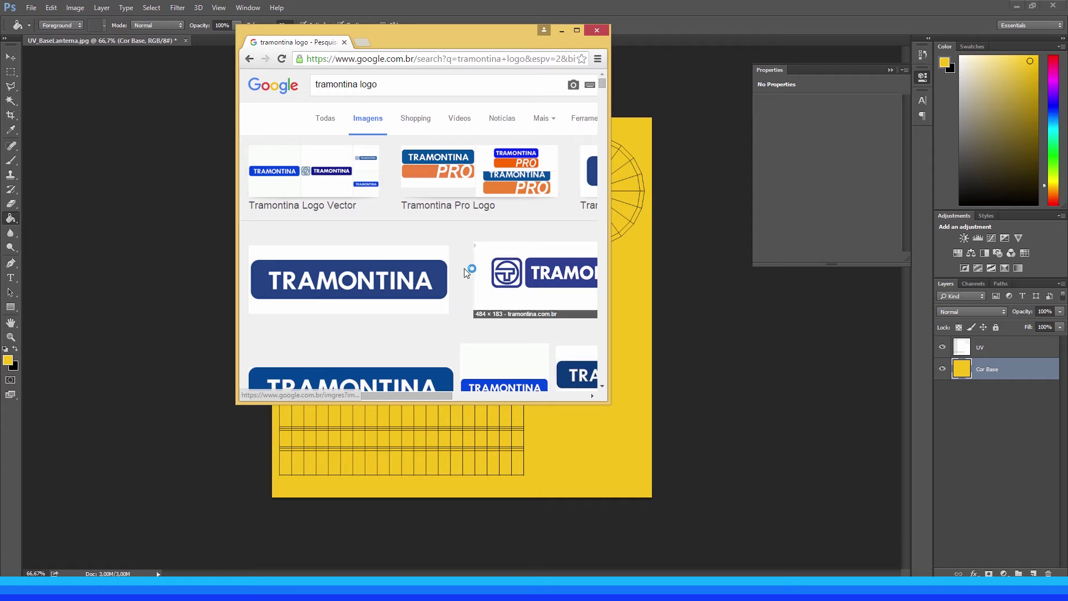
{"action": "left_click", "coordinate": [370, 278]}
{"action": "left_click", "coordinate": [539, 234]}
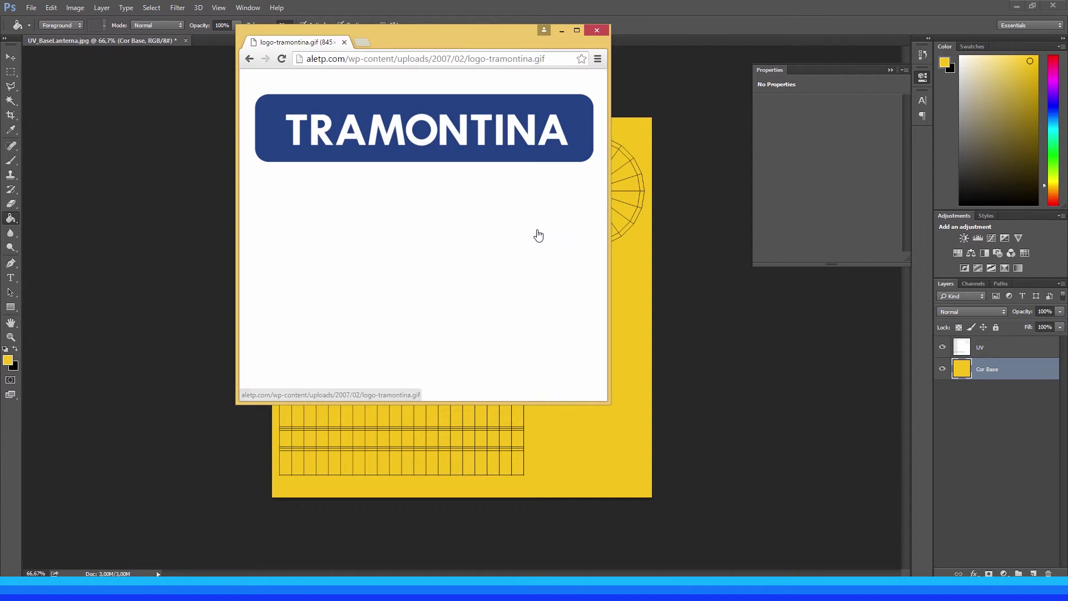
- Save the logo image as logo-tramontina into the 05 lesson's Textura folder
{"action": "right_click", "coordinate": [404, 134]}
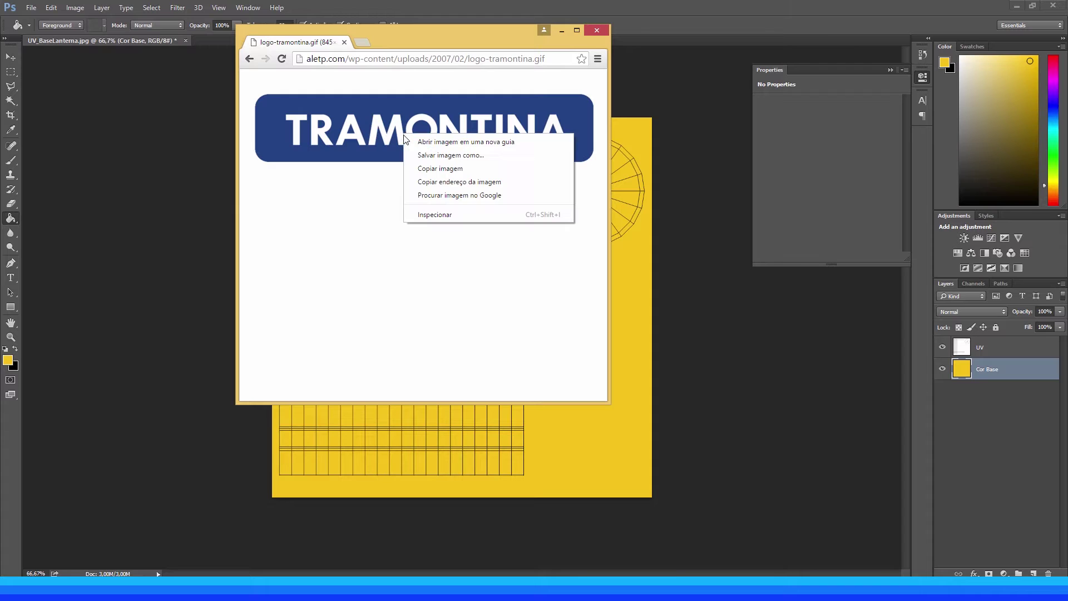
{"action": "left_click", "coordinate": [431, 156]}
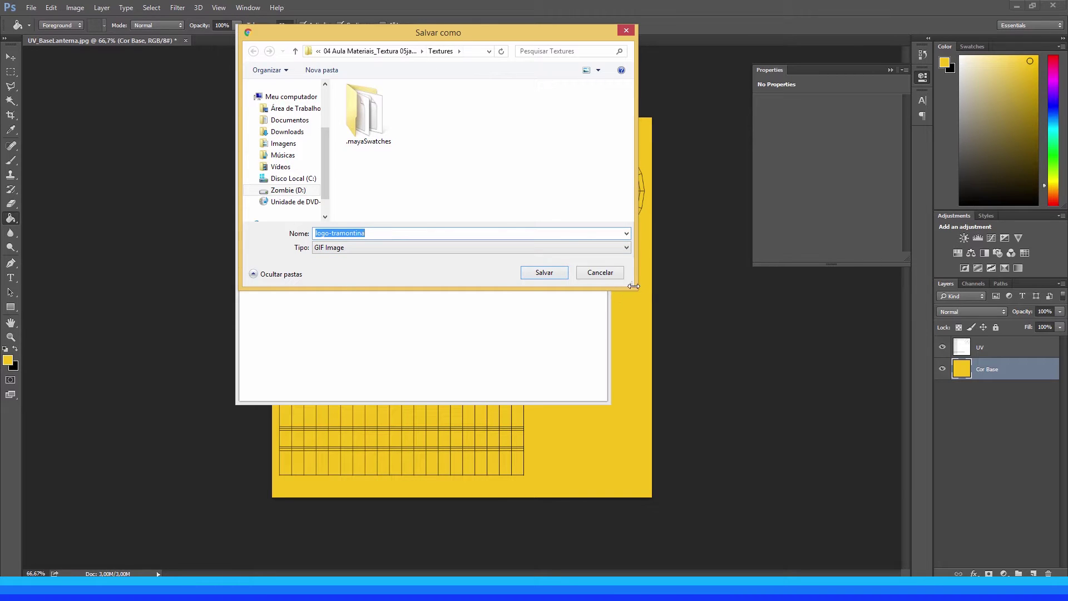
{"action": "left_click_drag", "start_coordinate": [634, 289], "coordinate": [842, 415]}
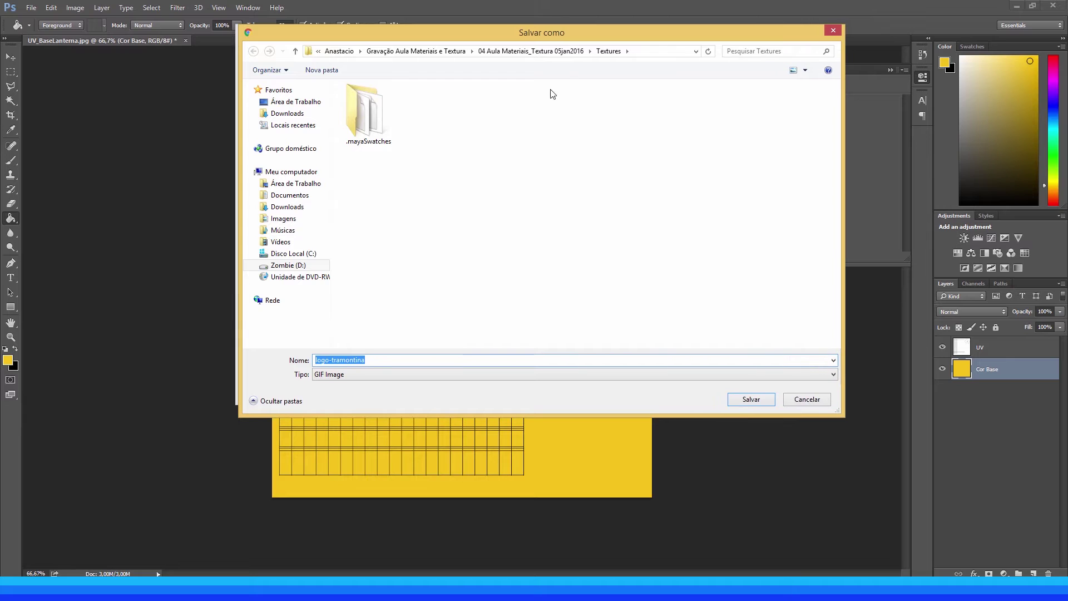
{"action": "left_click", "coordinate": [440, 51]}
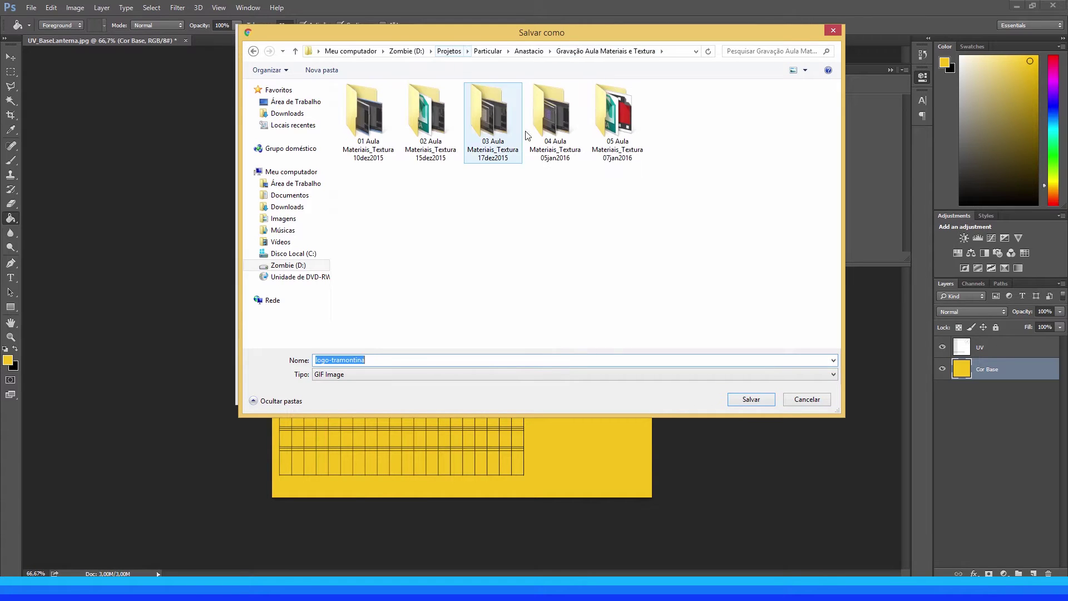
{"action": "left_click", "coordinate": [630, 132]}
{"action": "double_click", "coordinate": [630, 132]}
{"action": "double_click", "coordinate": [370, 108]}
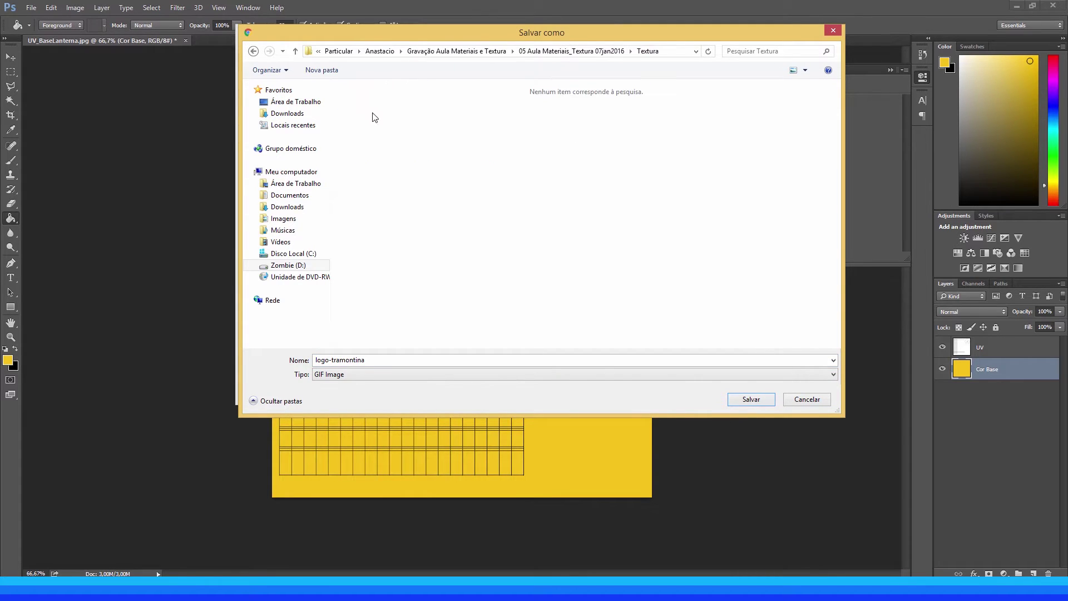
{"action": "left_click", "coordinate": [752, 400]}
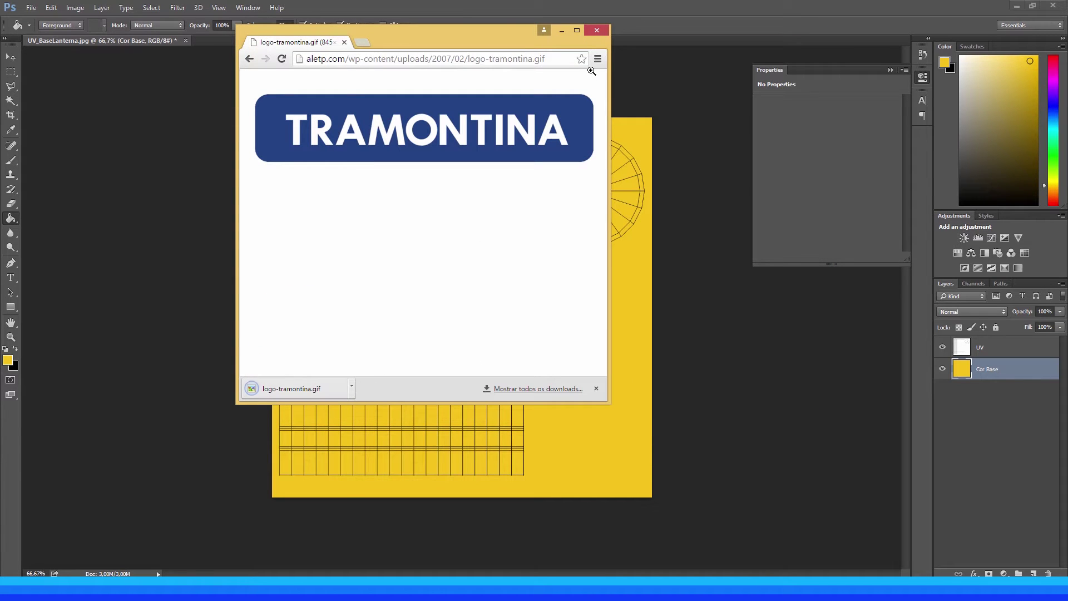
- Close Chrome and drag logo-tramontina from the Textura folder into Photoshop
{"action": "left_click", "coordinate": [597, 31]}
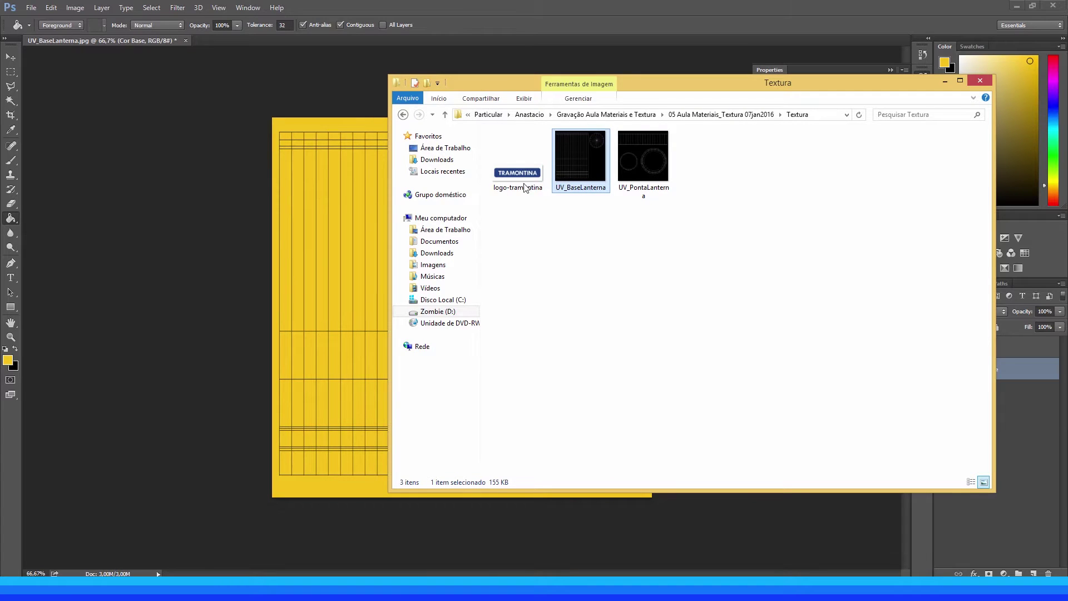
{"action": "left_click", "coordinate": [516, 179]}
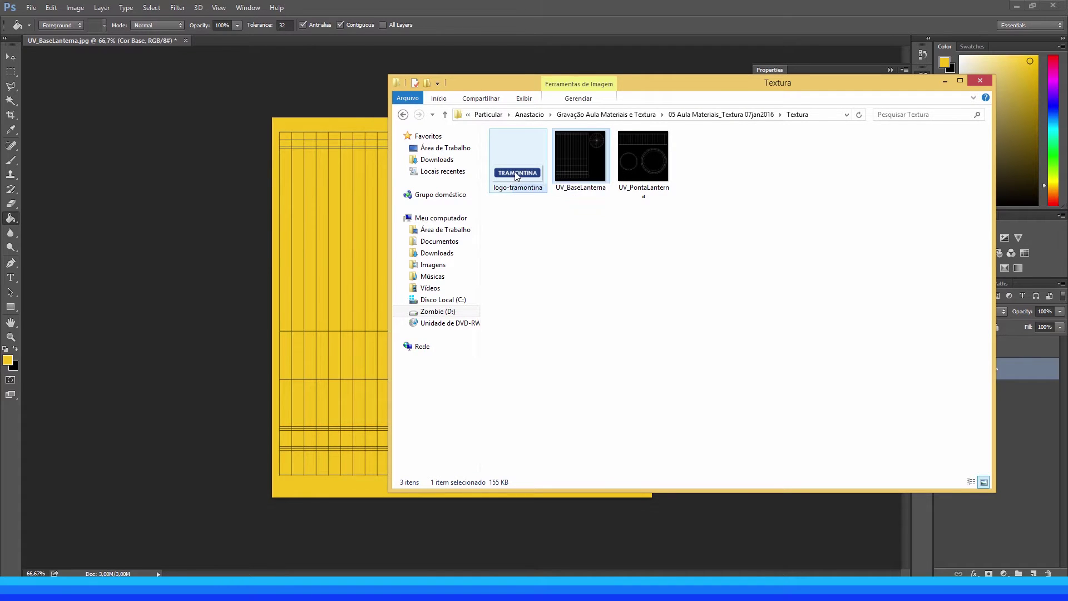
{"action": "mouse_move", "coordinate": [511, 174]}
{"action": "left_mouse_down"}
{"action": "mouse_move", "coordinate": [288, 38]}
{"action": "mouse_move", "coordinate": [297, 86]}
{"action": "mouse_move", "coordinate": [278, 110]}
{"action": "left_mouse_up"}
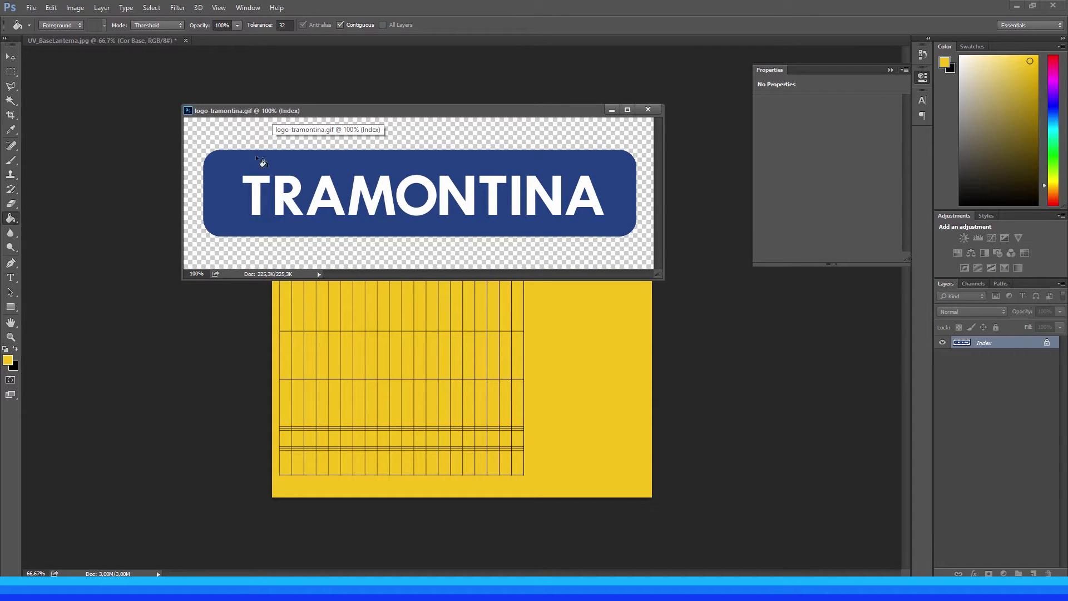
- Convert the logo to RGB Color and move it onto the UV_BaseLanterna texture
{"action": "key", "text": "v"}
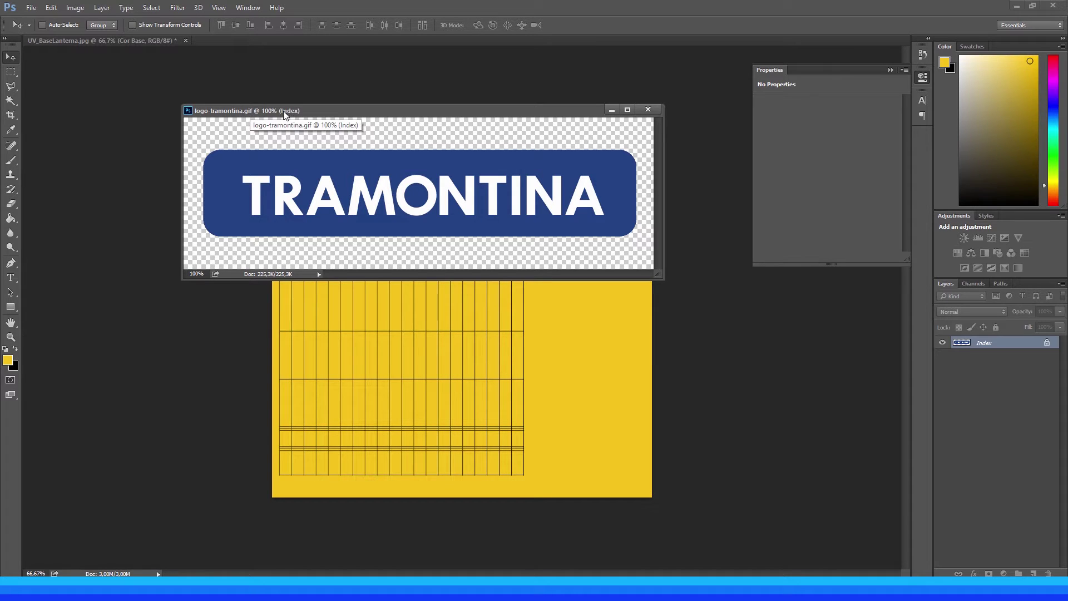
{"action": "left_click", "coordinate": [77, 12]}
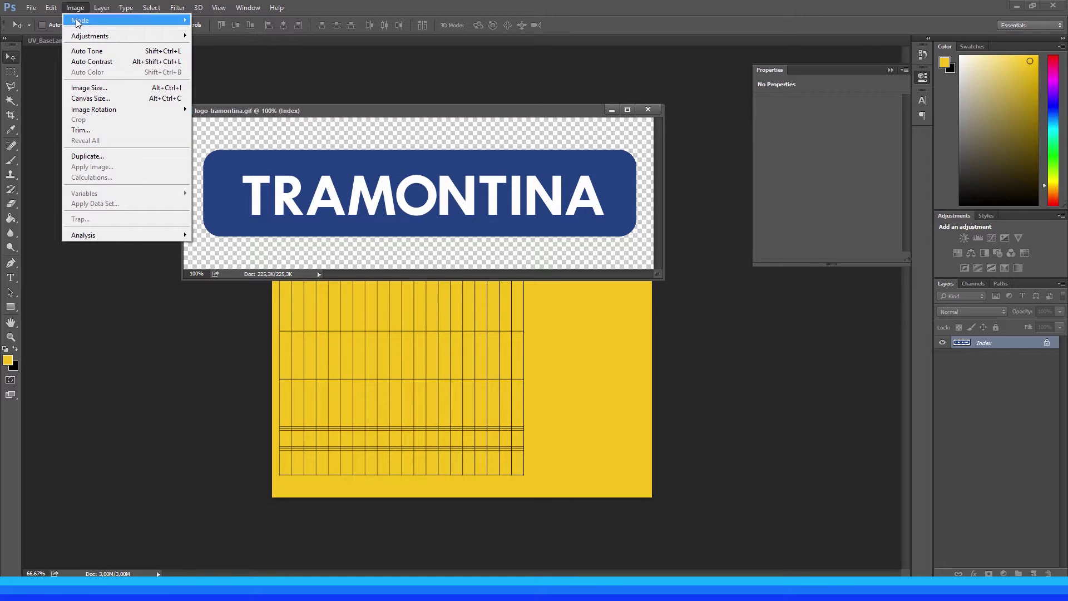
{"action": "mouse_move", "coordinate": [125, 20]}
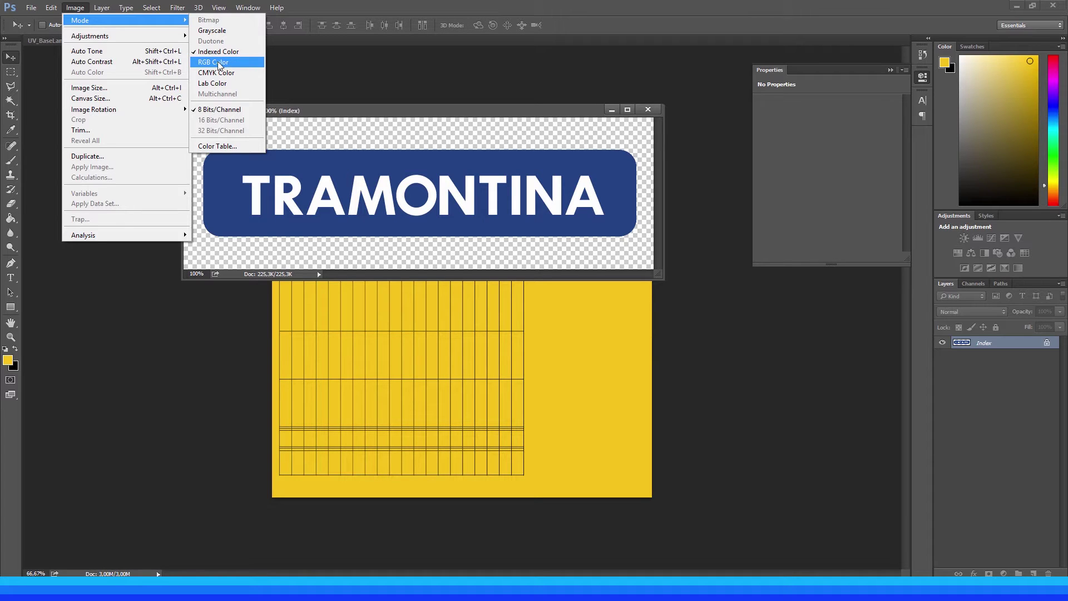
{"action": "left_click", "coordinate": [219, 65]}
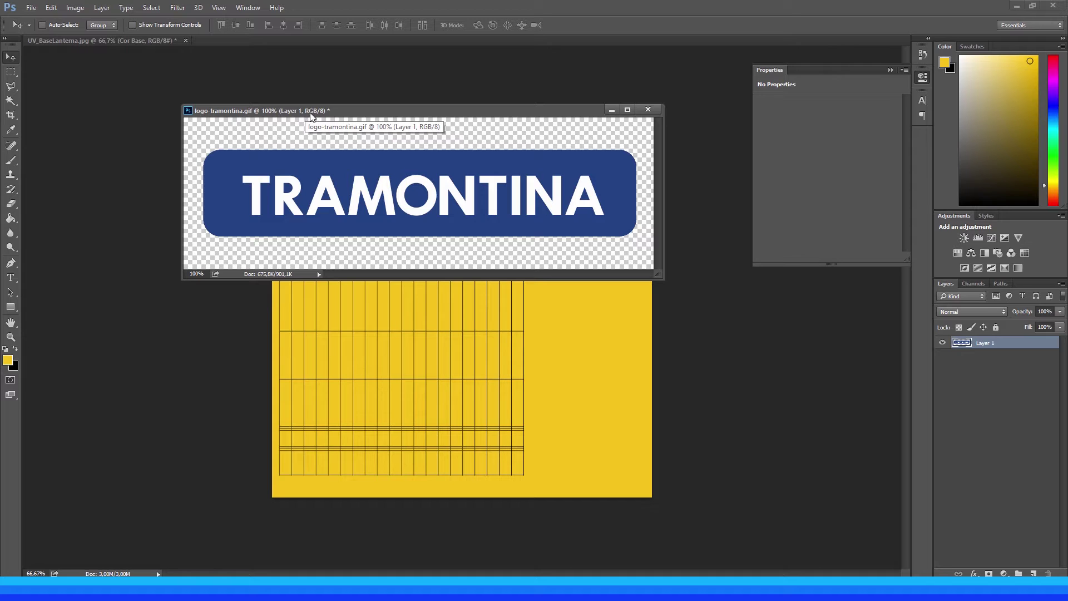
{"action": "left_click_drag", "start_coordinate": [427, 243], "coordinate": [437, 345]}
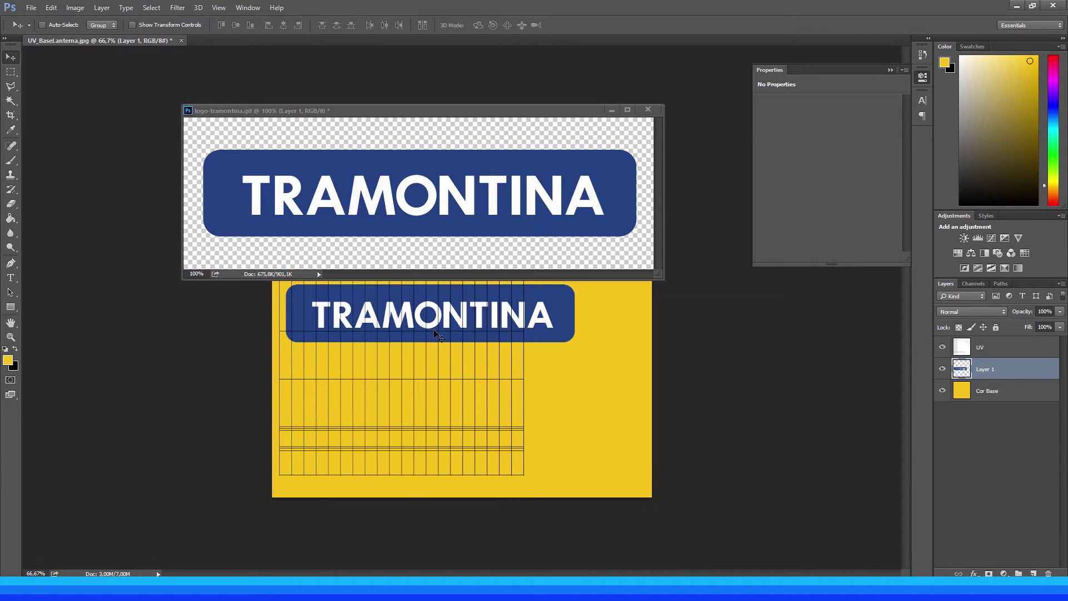
- Close the logo file without saving and position the logo over the barrel strips
{"action": "left_click", "coordinate": [250, 117]}
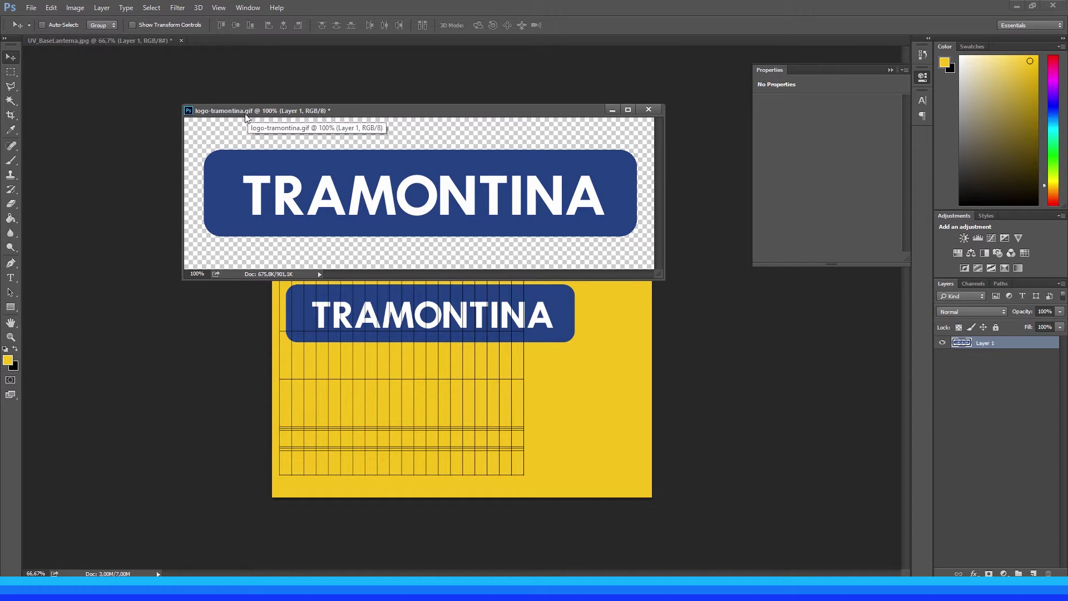
{"action": "left_click", "coordinate": [75, 7]}
{"action": "mouse_move", "coordinate": [125, 20]}
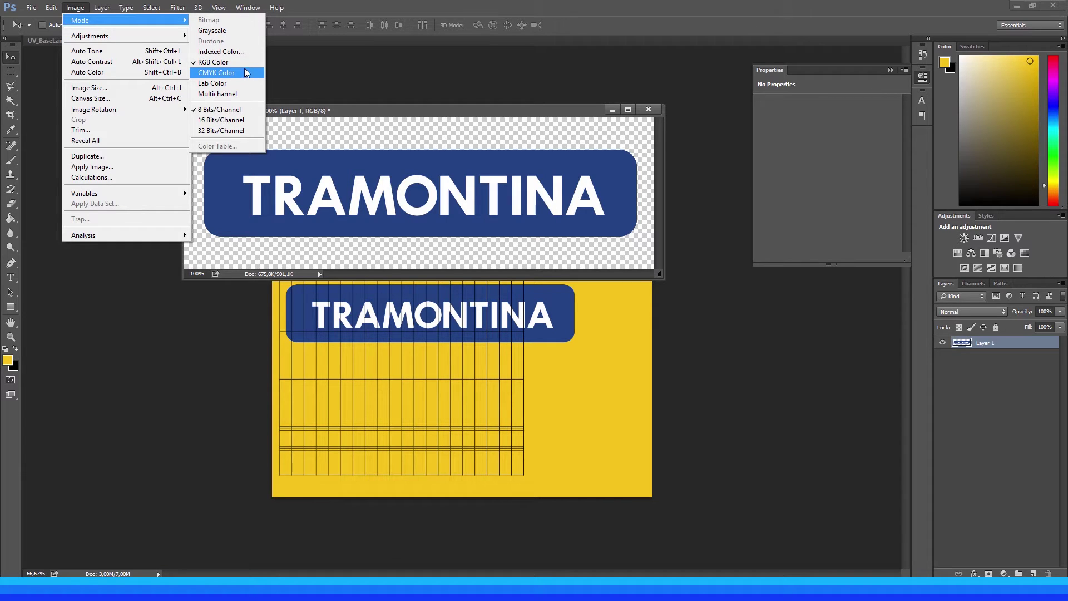
{"action": "left_click", "coordinate": [555, 118]}
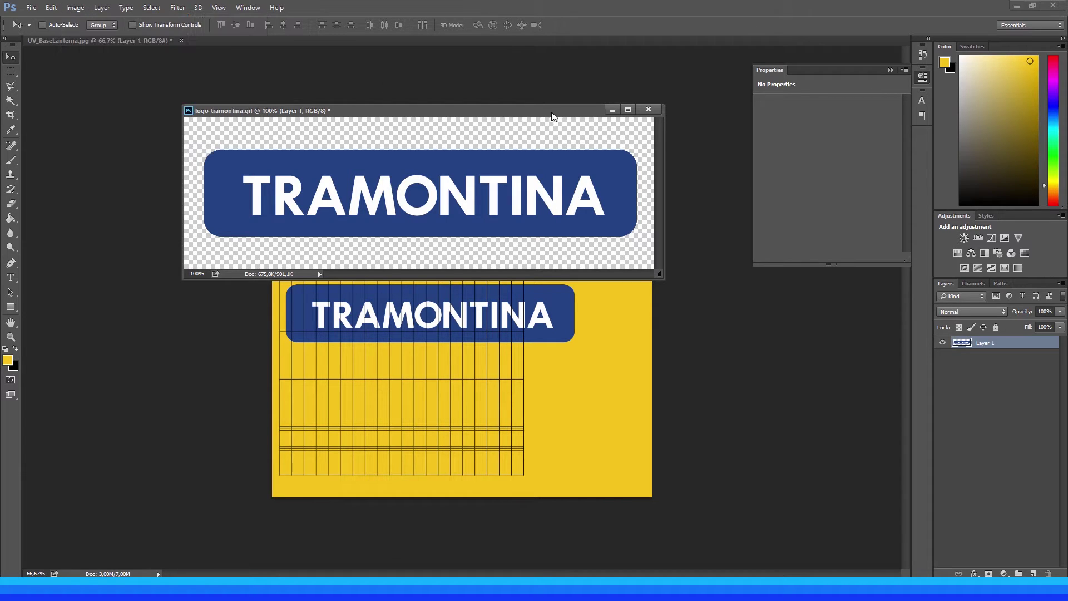
{"action": "left_click", "coordinate": [653, 111]}
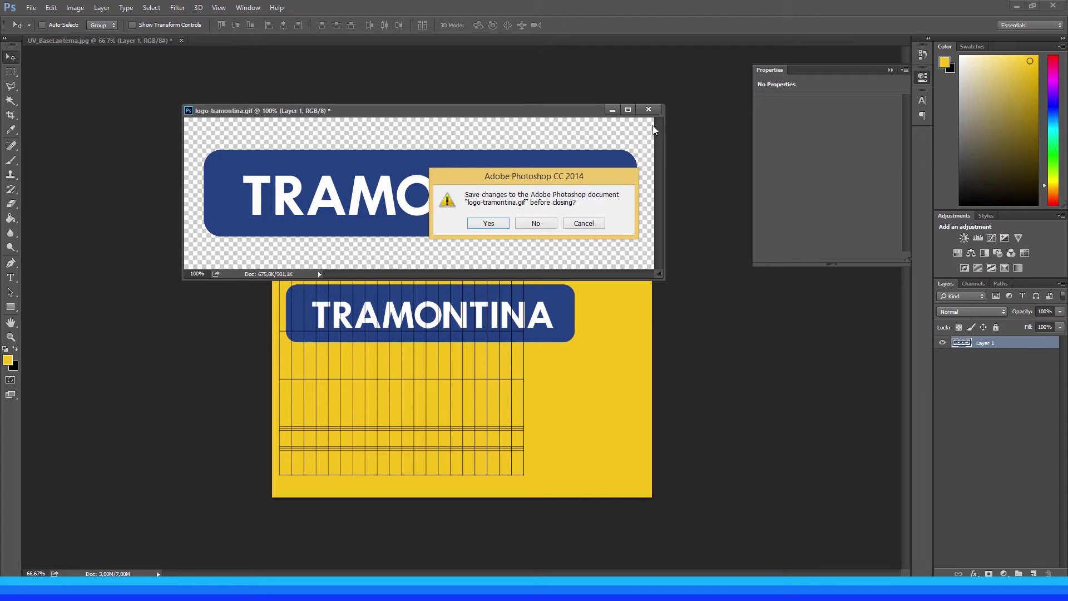
{"action": "left_click", "coordinate": [537, 223]}
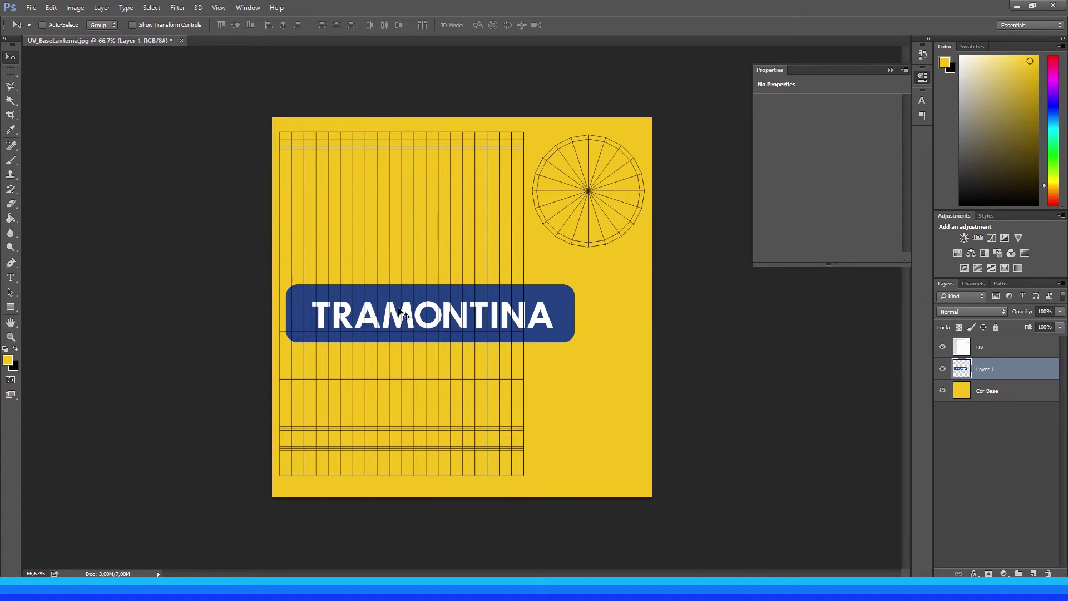
{"action": "left_click_drag", "start_coordinate": [422, 319], "coordinate": [413, 282]}
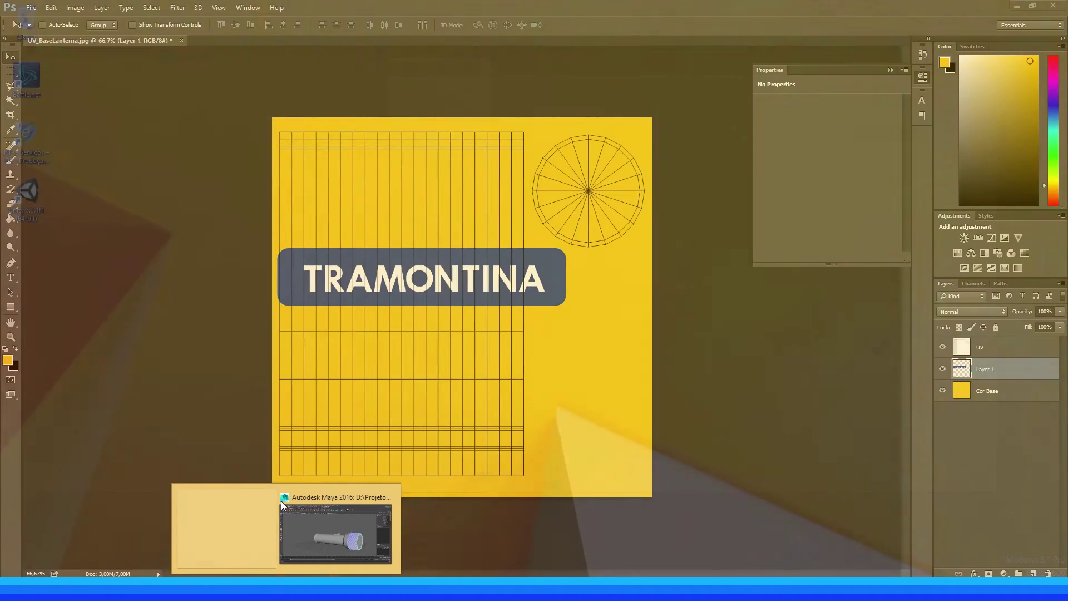
- In Maya, select the flashlight barrel and turn off the checker texture preview
{"action": "left_click", "coordinate": [286, 515]}
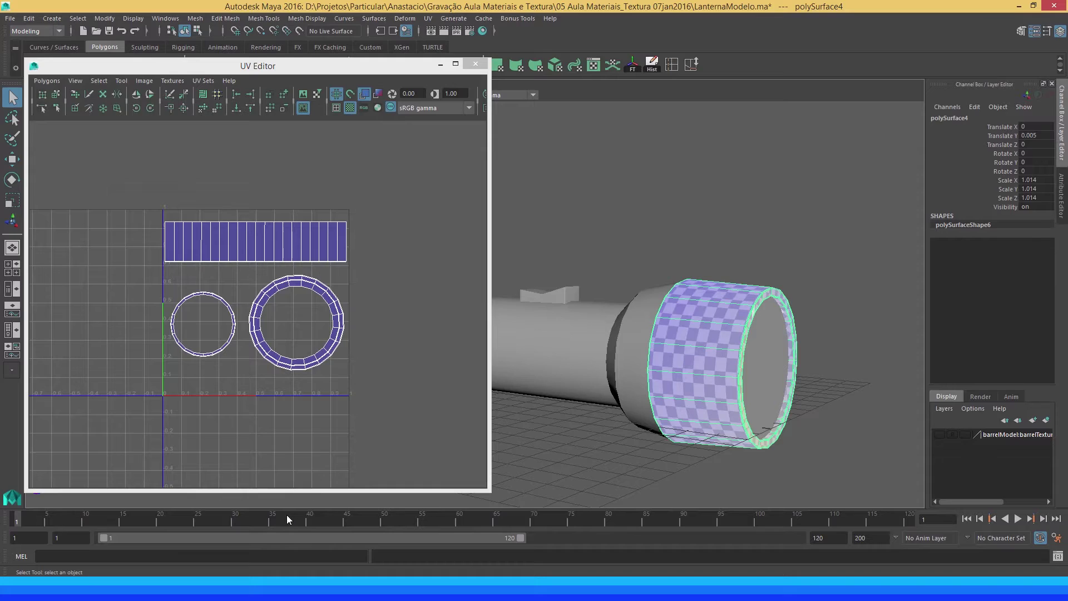
{"action": "left_click", "coordinate": [558, 332]}
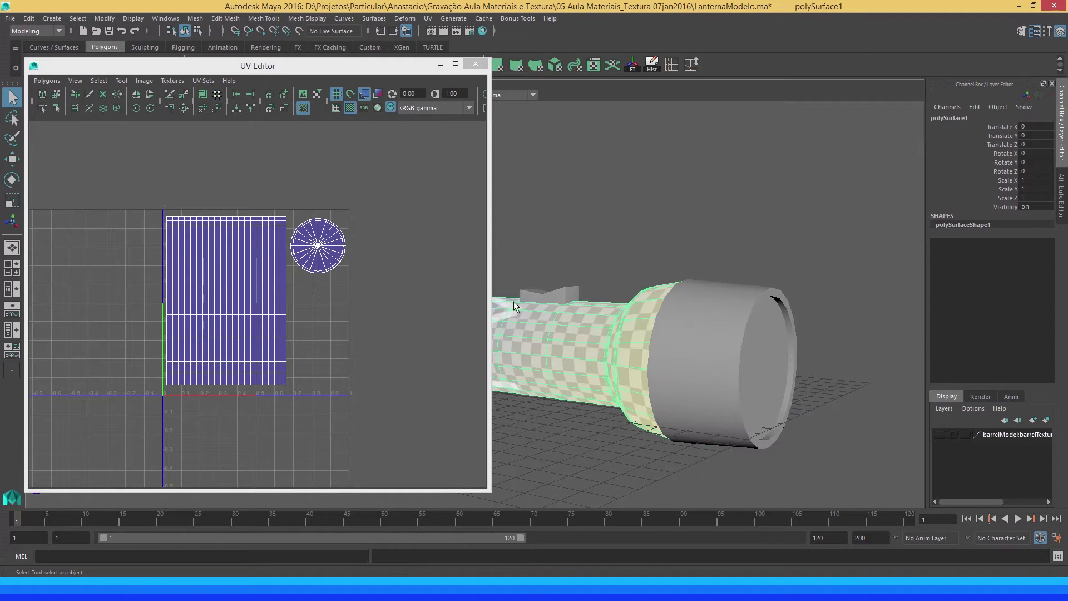
{"action": "left_click", "coordinate": [350, 108]}
{"action": "left_click_drag", "start_coordinate": [584, 311], "coordinate": [689, 325]}
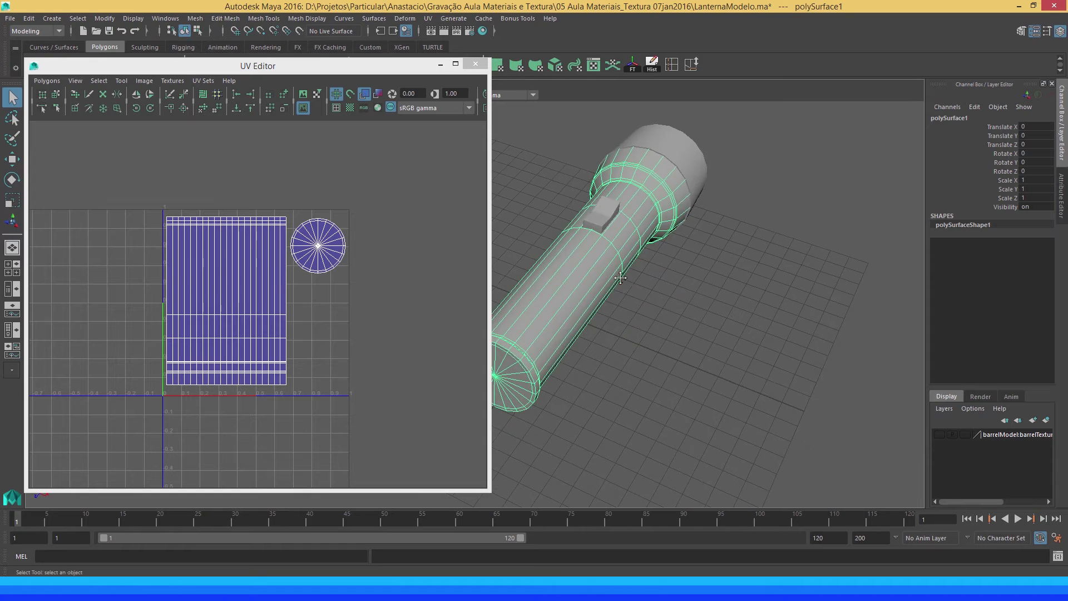
{"action": "scroll", "coordinate": [689, 325], "scroll_direction": "down", "scroll_amount": 2}
{"action": "scroll", "coordinate": [689, 326], "scroll_direction": "up", "scroll_amount": 2}
- In face mode, click neighbouring barrel faces to find which lie on the UV seam
{"action": "right_click", "coordinate": [693, 319]}
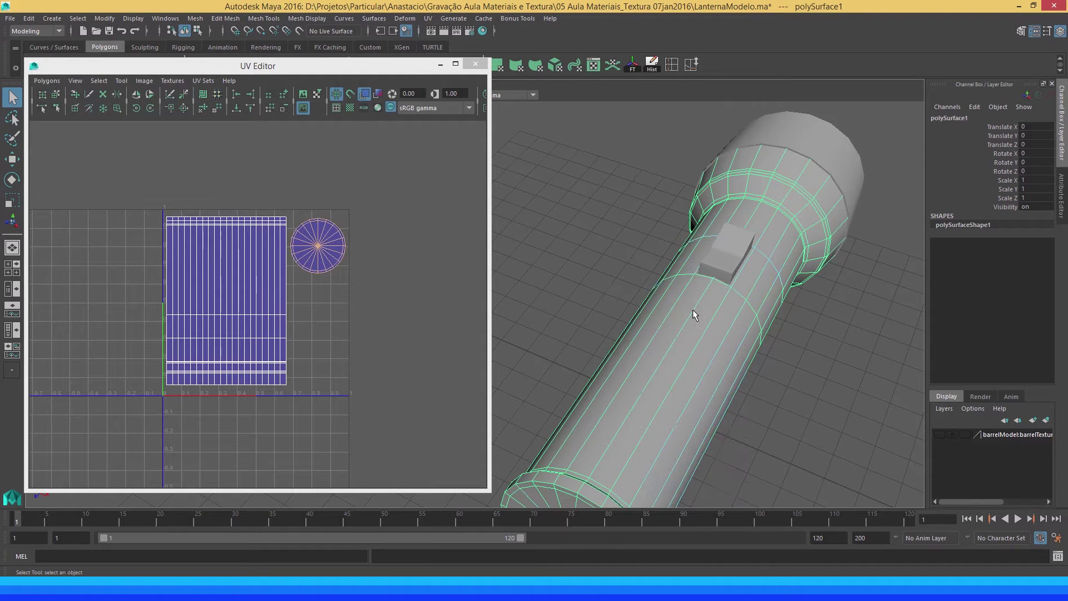
{"action": "left_click", "coordinate": [695, 311]}
{"action": "left_click", "coordinate": [696, 312]}
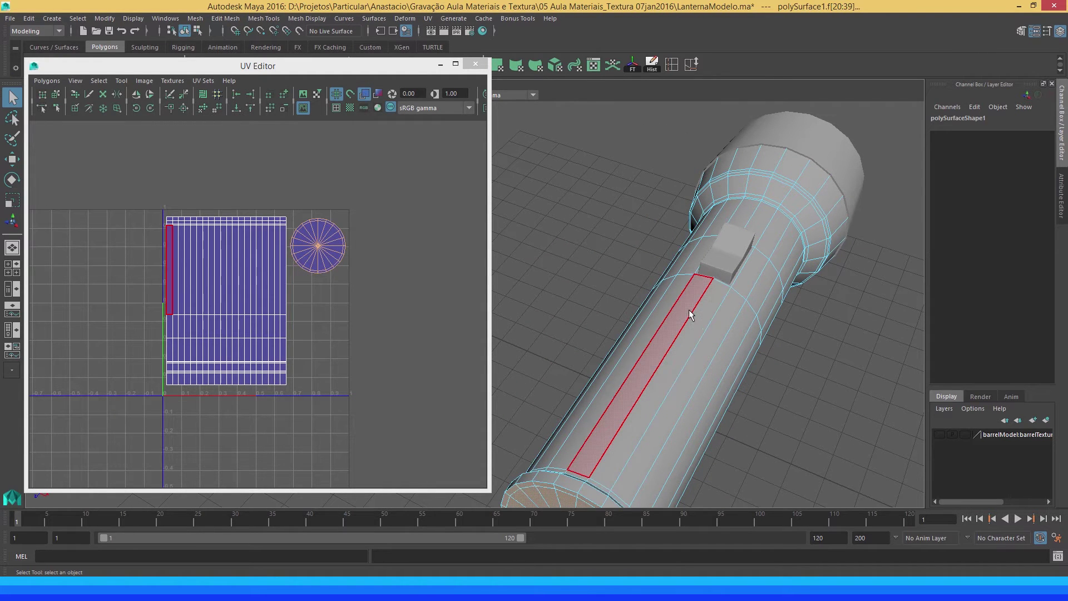
{"action": "left_click", "coordinate": [696, 312]}
{"action": "left_click", "coordinate": [693, 310]}
{"action": "left_click", "coordinate": [694, 311]}
{"action": "left_click", "coordinate": [694, 311]}
{"action": "left_click", "coordinate": [694, 314]}
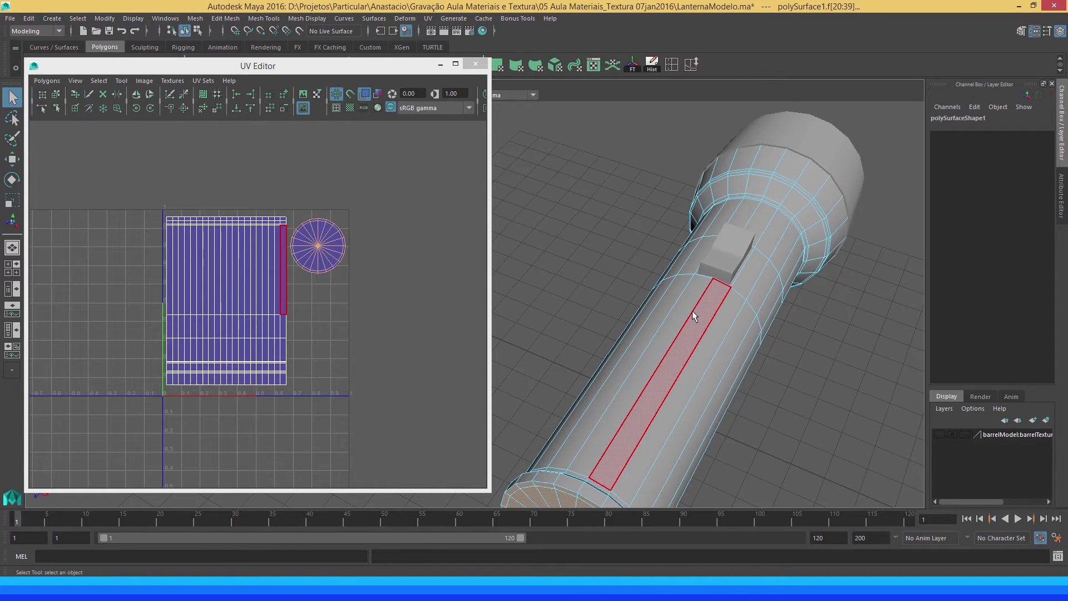
{"action": "left_click", "coordinate": [692, 311]}
{"action": "left_click_drag", "start_coordinate": [693, 312], "coordinate": [707, 334]}
{"action": "left_click", "coordinate": [710, 328]}
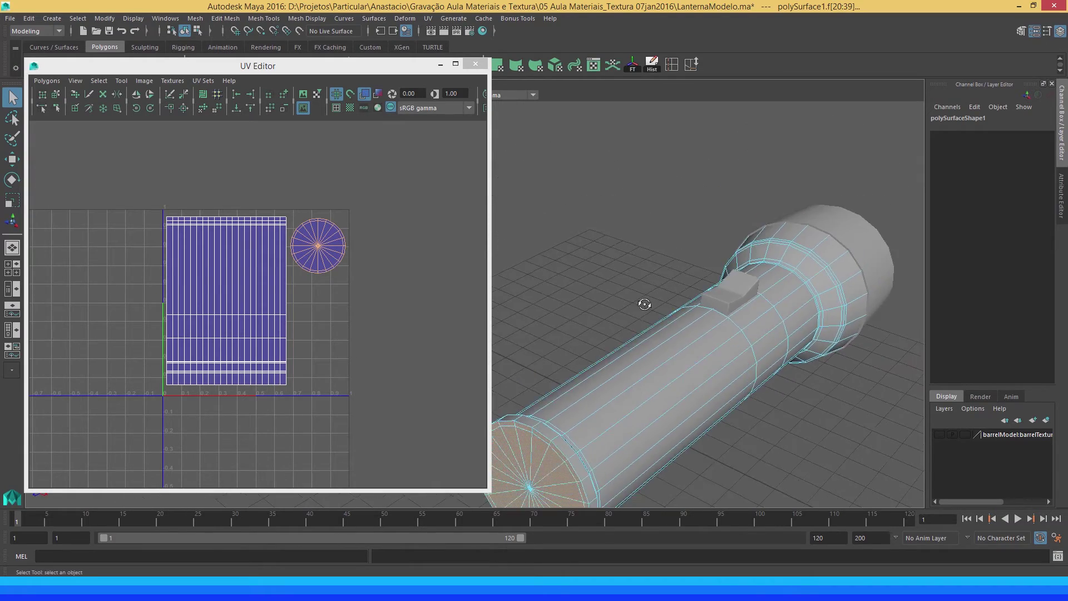
- Select barrel strip faces f[258] and f[259] from a new view angle
{"action": "left_click_drag", "start_coordinate": [708, 335], "coordinate": [611, 307]}
{"action": "left_click", "coordinate": [610, 306]}
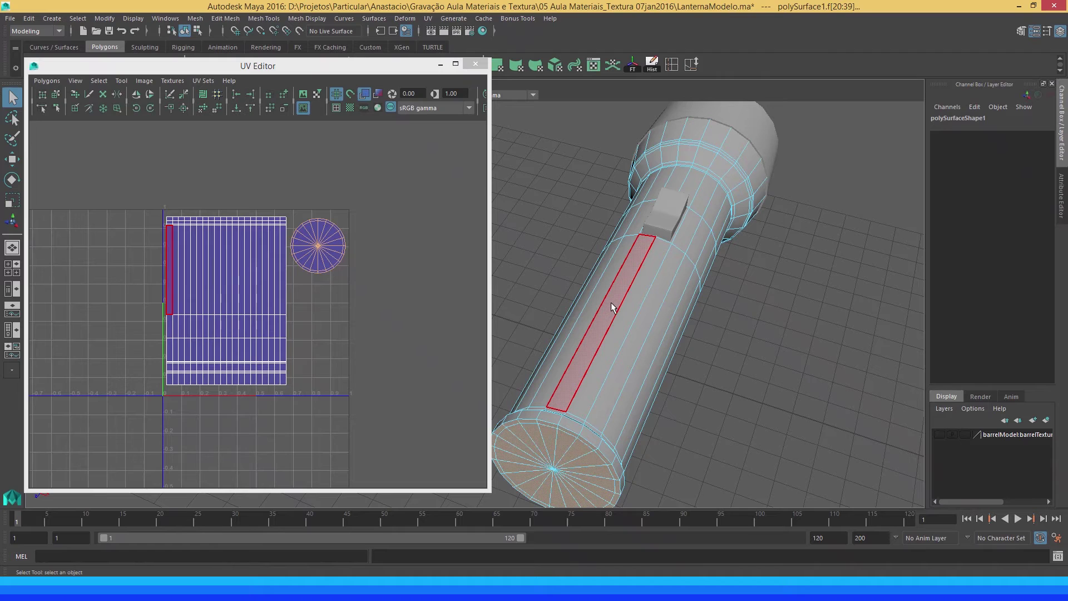
{"action": "left_click", "coordinate": [610, 302]}
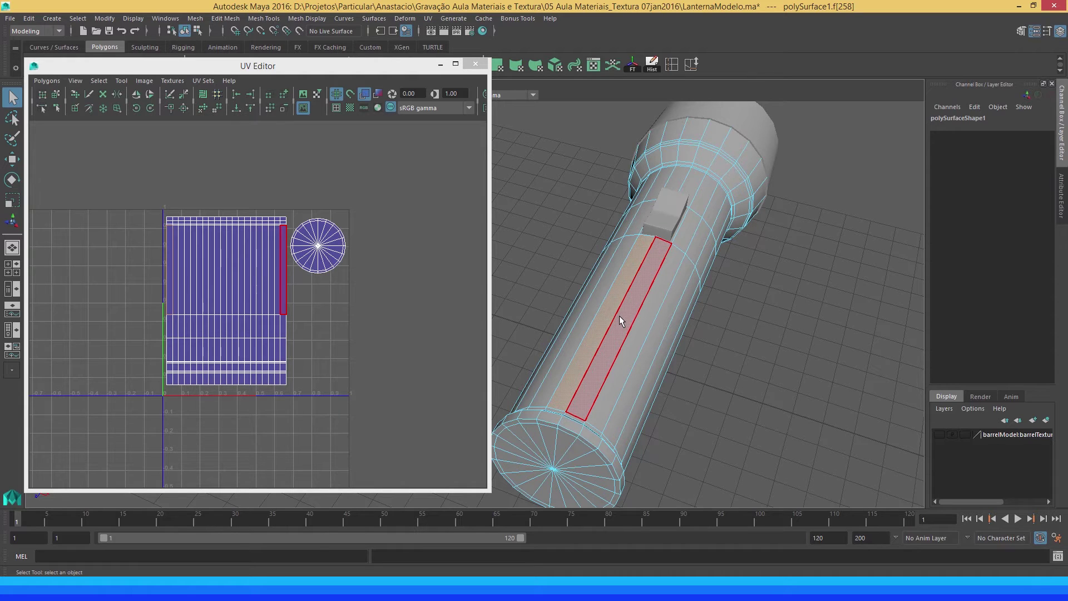
{"action": "left_click", "coordinate": [619, 315]}
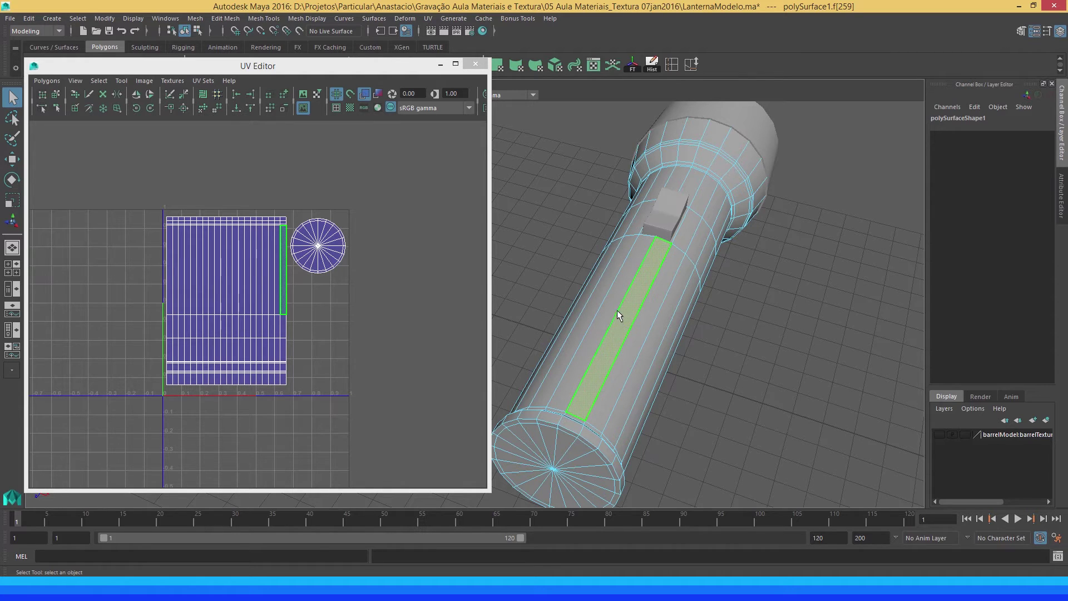
{"action": "right_click", "coordinate": [622, 269]}
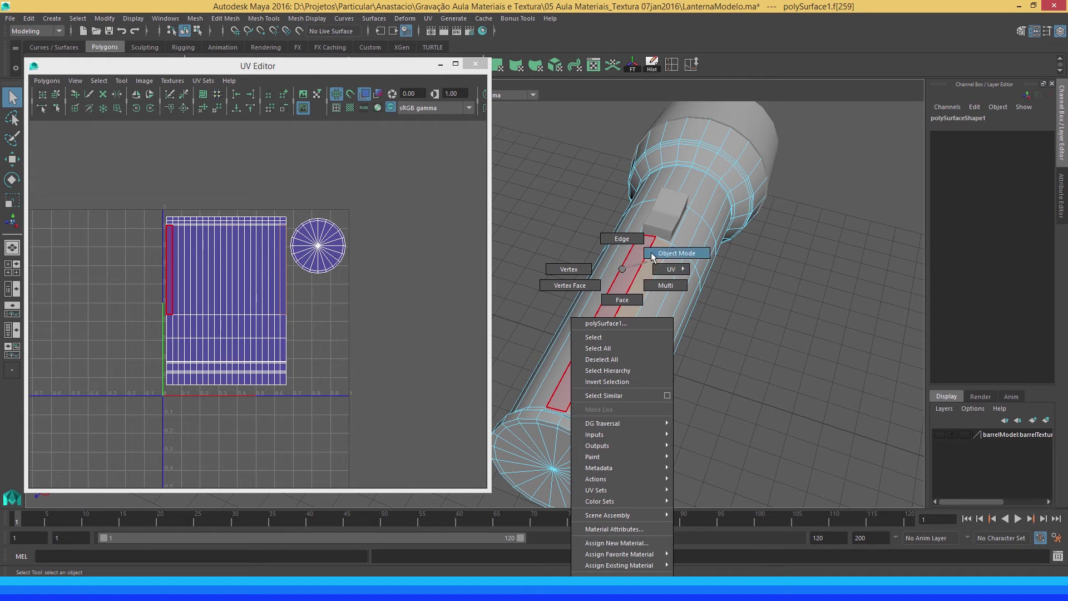
- Select the whole flashlight and set its Rotate Y to 180
{"action": "left_click", "coordinate": [676, 254]}
{"action": "left_click", "coordinate": [643, 292]}
{"action": "key", "text": "e"}
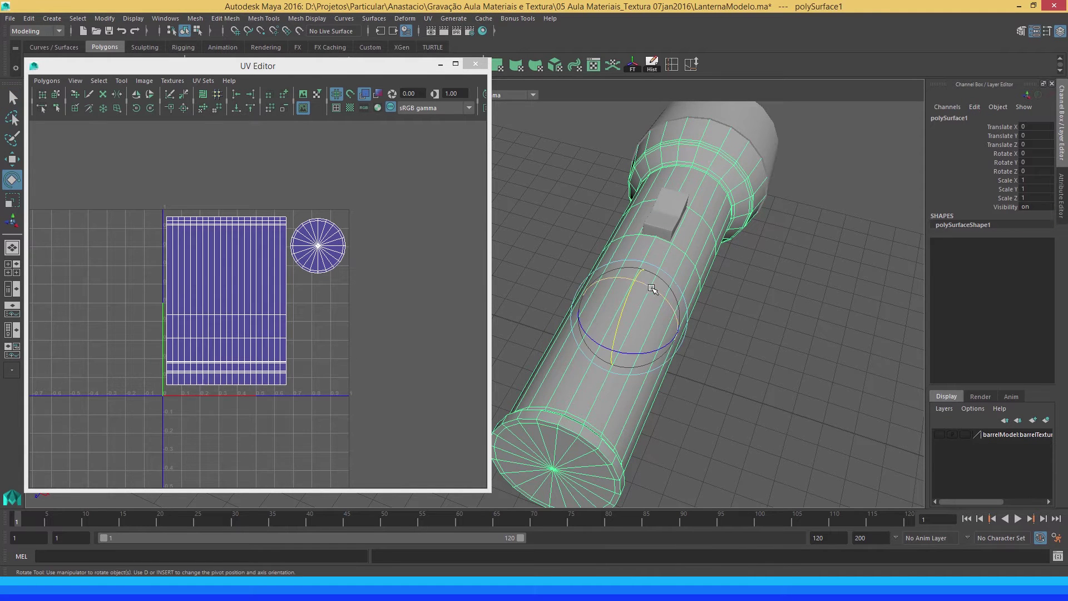
{"action": "left_click_drag", "start_coordinate": [652, 288], "coordinate": [613, 261]}
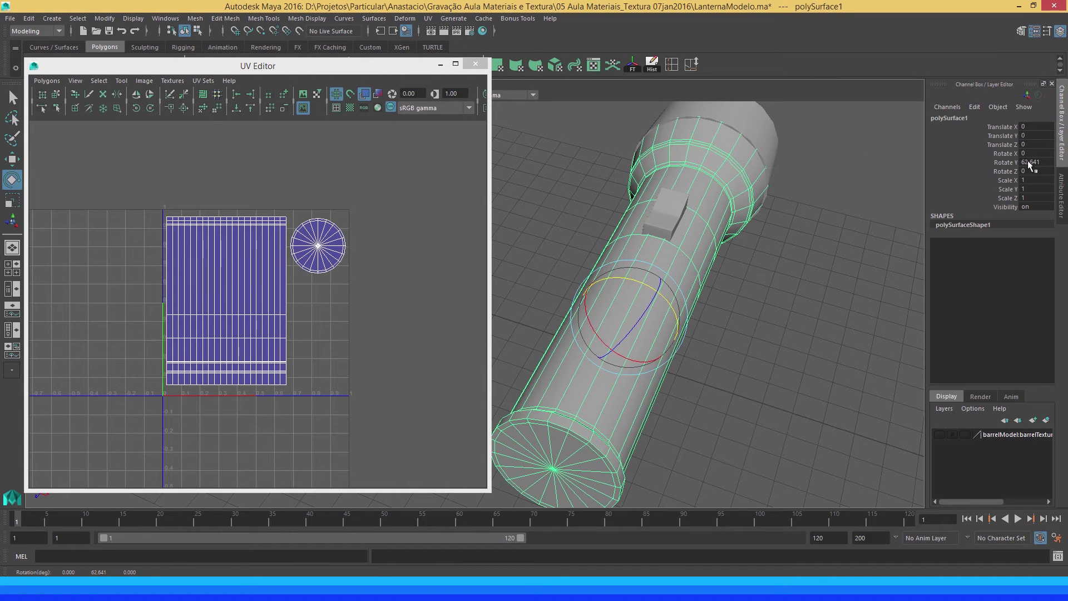
{"action": "type", "text": "0"}
{"action": "key", "text": "Return"}
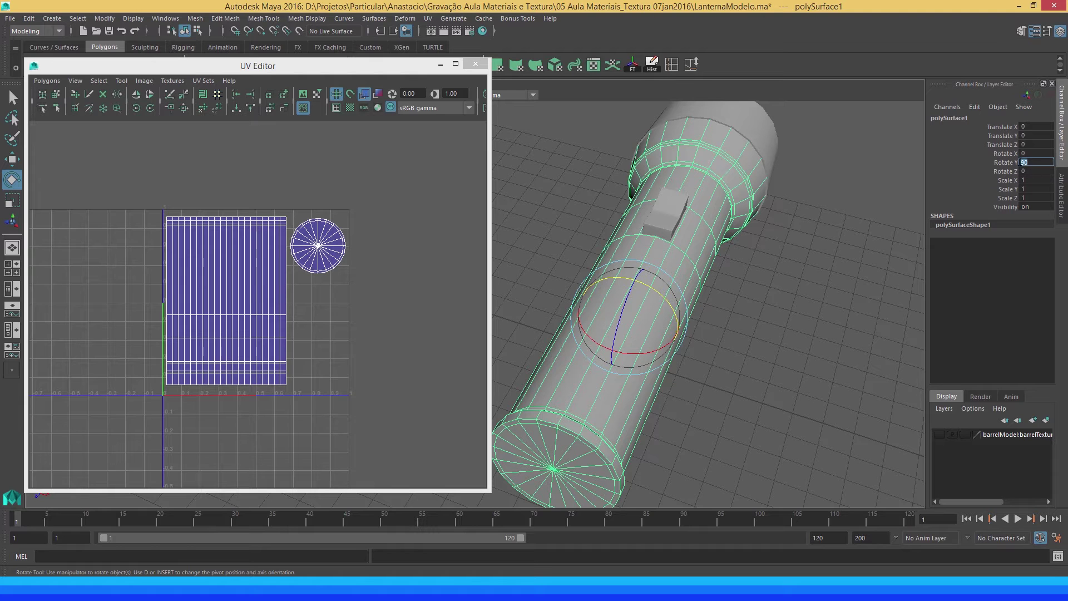
{"action": "type", "text": "180"}
{"action": "key", "text": "Return"}
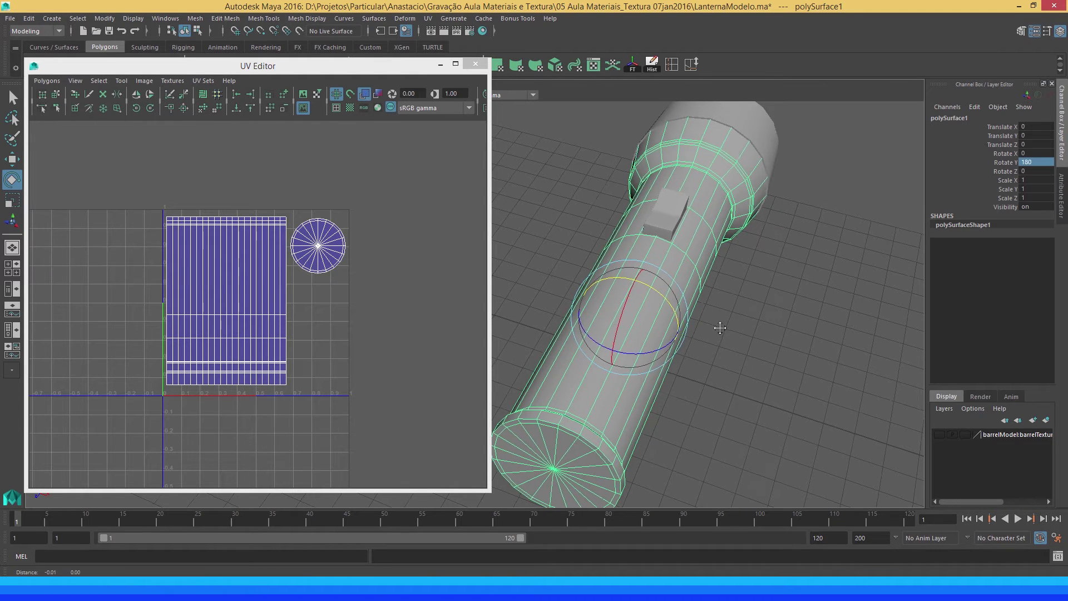
- Orbit the view and pick a long face strip on the barrel
{"action": "left_click_drag", "start_coordinate": [720, 328], "coordinate": [705, 329]}
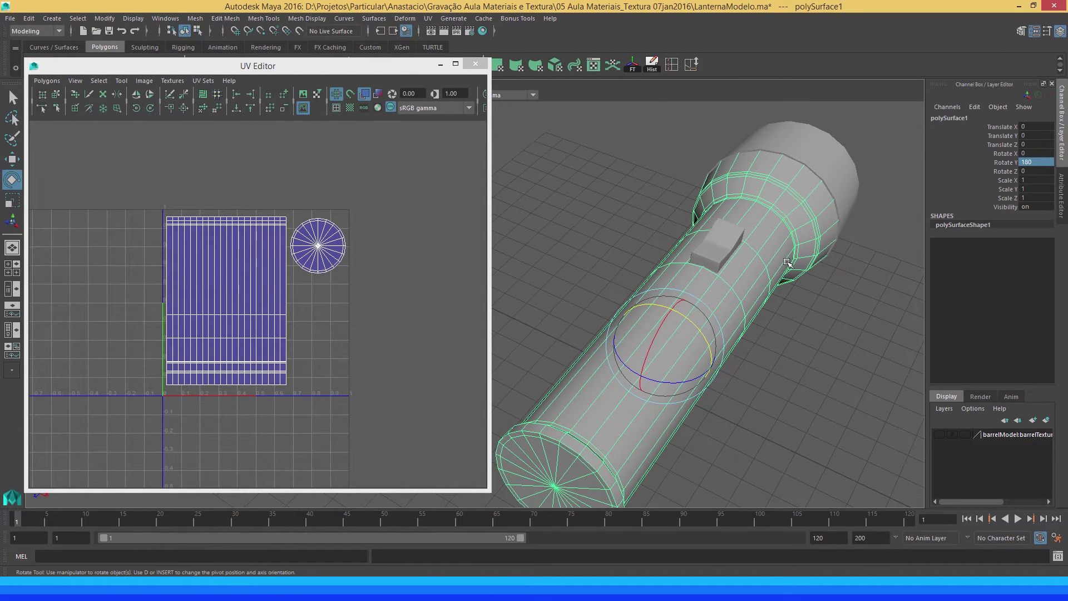
{"action": "left_click_drag", "start_coordinate": [741, 296], "coordinate": [701, 297]}
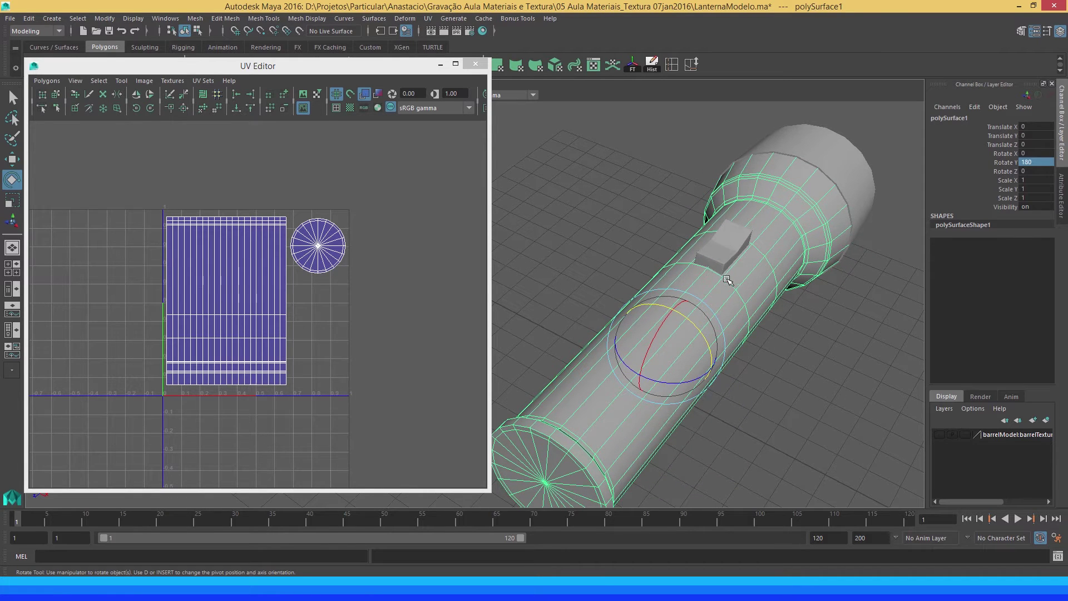
{"action": "right_click", "coordinate": [592, 269]}
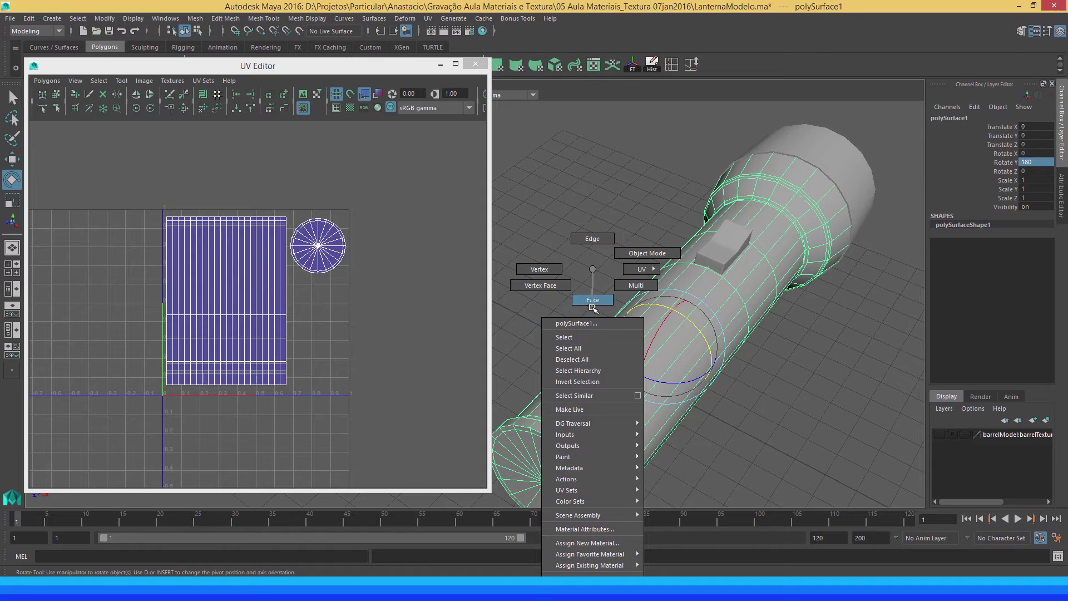
{"action": "left_click", "coordinate": [629, 349]}
- Add the neighbouring barrel face to the selection and zoom along the barrel
{"action": "key", "text": "q"}
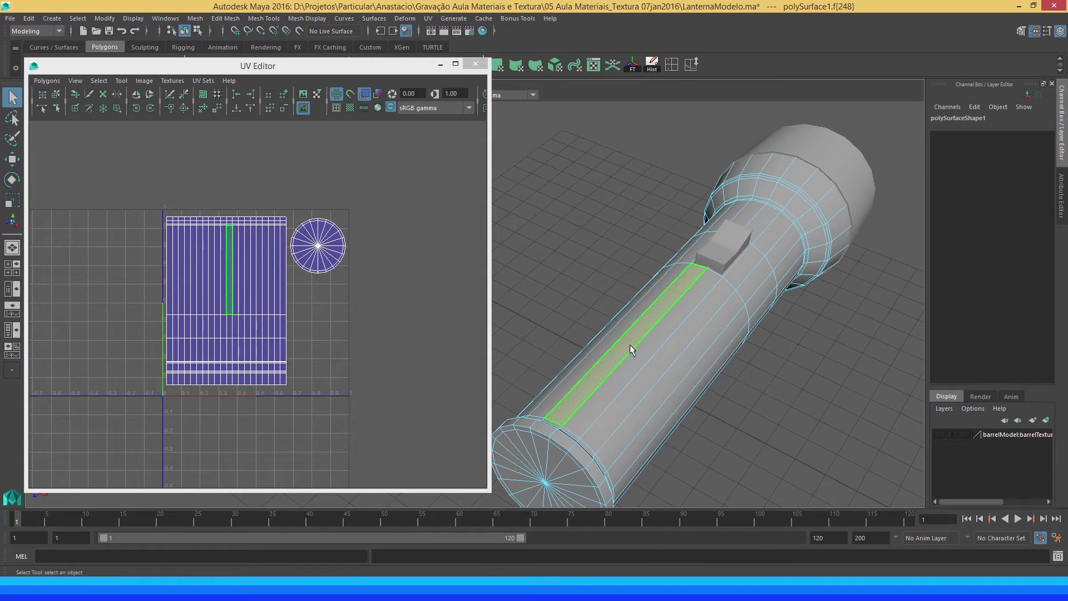
{"action": "left_click", "coordinate": [644, 351], "text": "shift"}
{"action": "scroll", "coordinate": [257, 300], "scroll_direction": "up", "scroll_amount": 3}
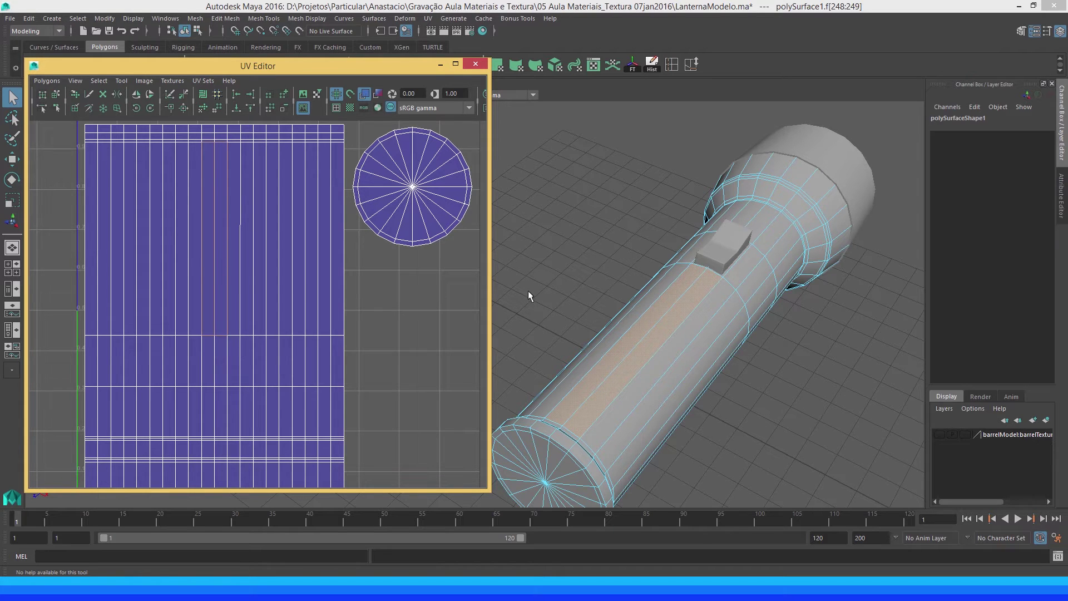
{"action": "left_click_drag", "start_coordinate": [716, 259], "coordinate": [703, 284]}
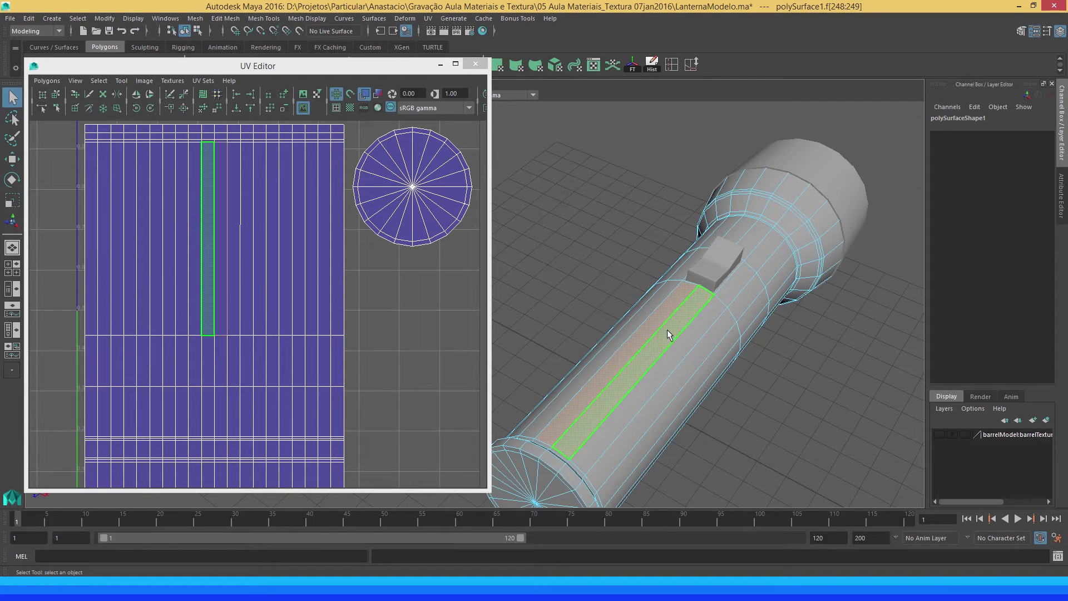
- Return the flashlight to object mode and switch back to Photoshop
{"action": "right_click", "coordinate": [667, 269]}
{"action": "left_click", "coordinate": [703, 260]}
{"action": "left_click", "coordinate": [529, 437]}
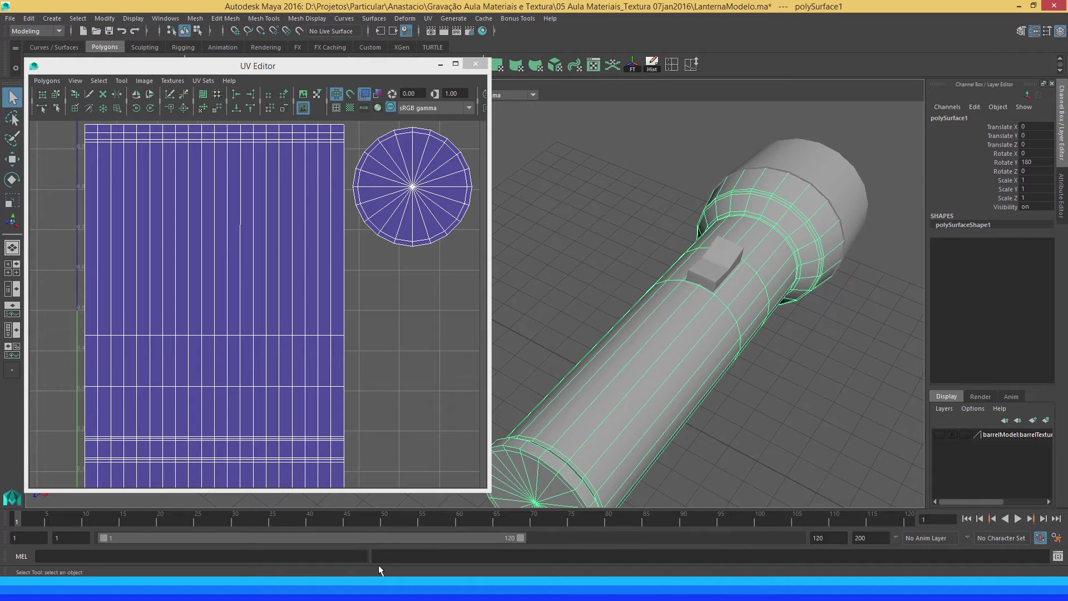
{"action": "left_click", "coordinate": [378, 588]}
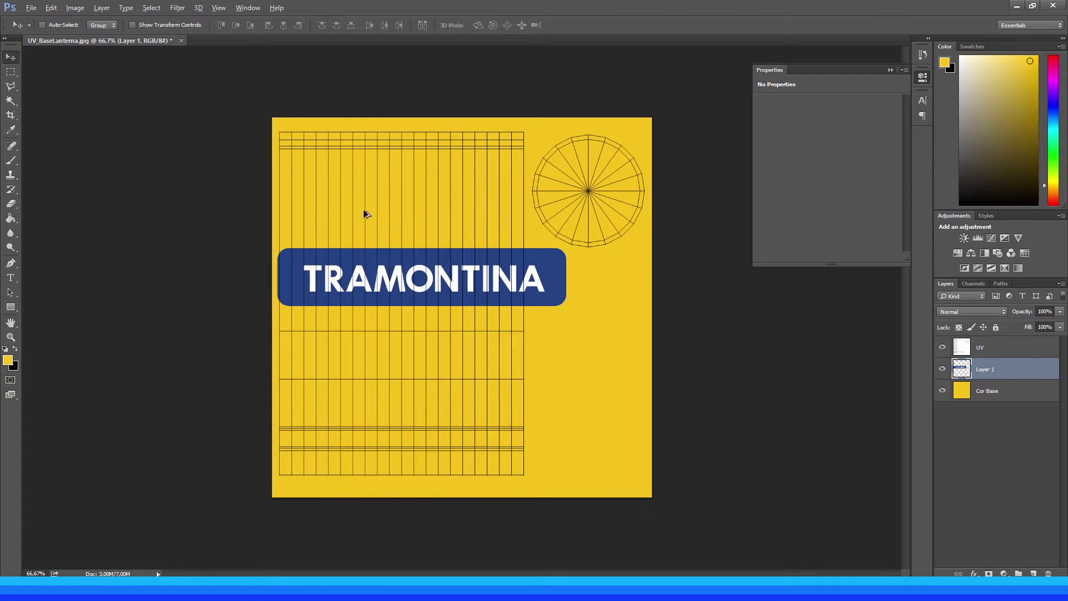
- Make Layer 1 active, zoom to 100%, and put the TRAMONTINA logo in Free Transform
{"action": "key", "text": "alt+bracketright"}
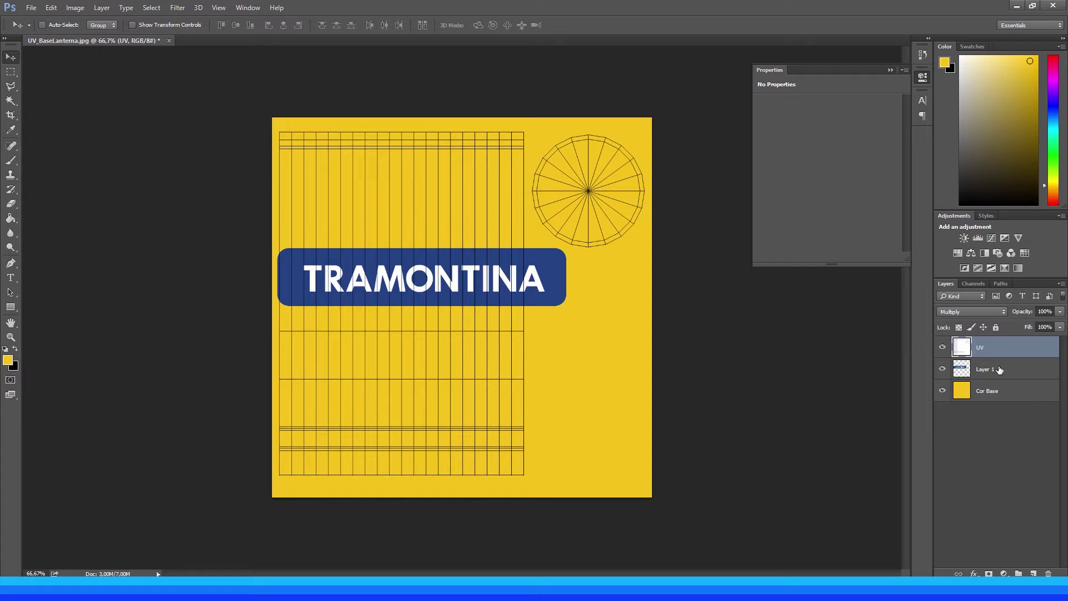
{"action": "left_click", "coordinate": [995, 378]}
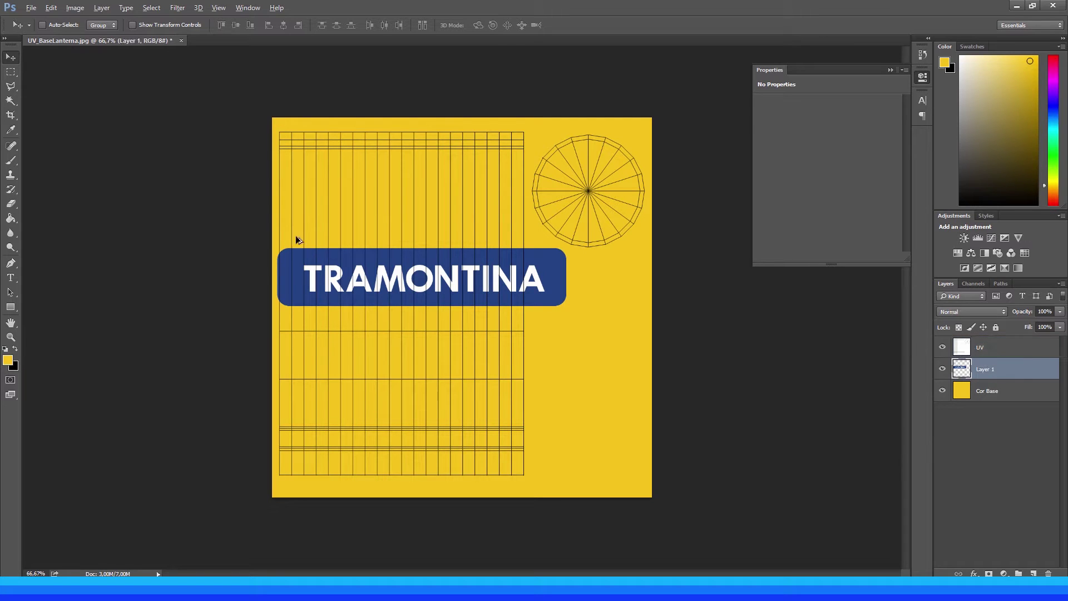
{"action": "key", "text": "z"}
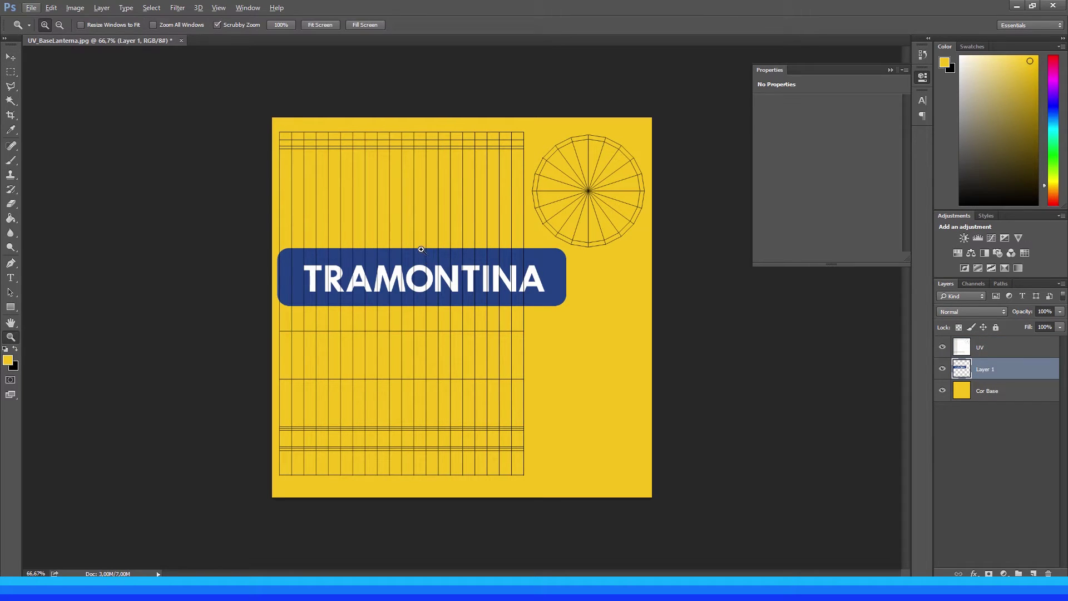
{"action": "left_click", "coordinate": [421, 249]}
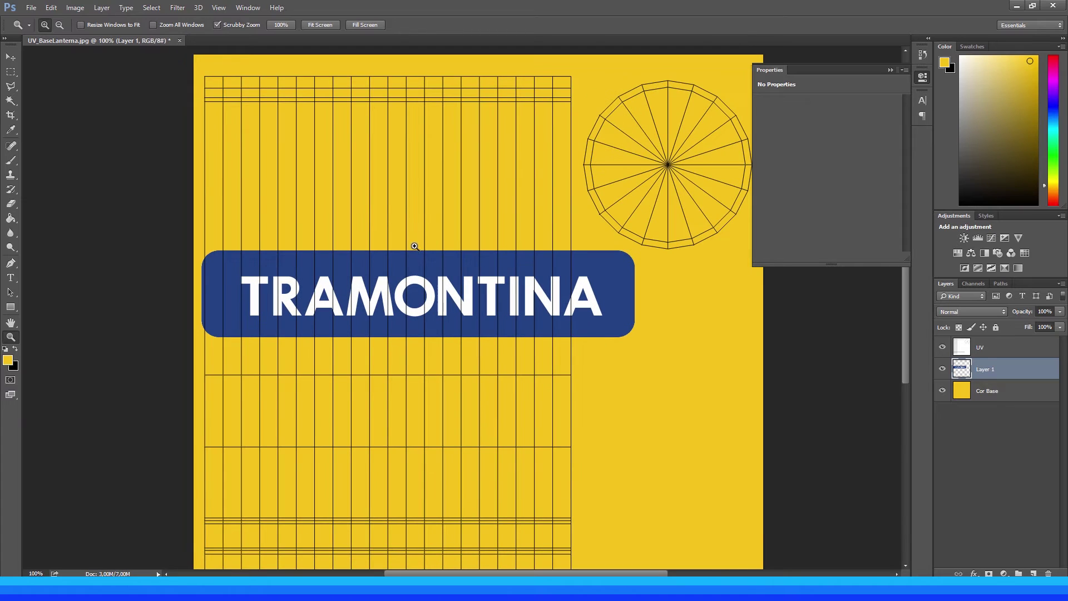
{"action": "key", "text": "v"}
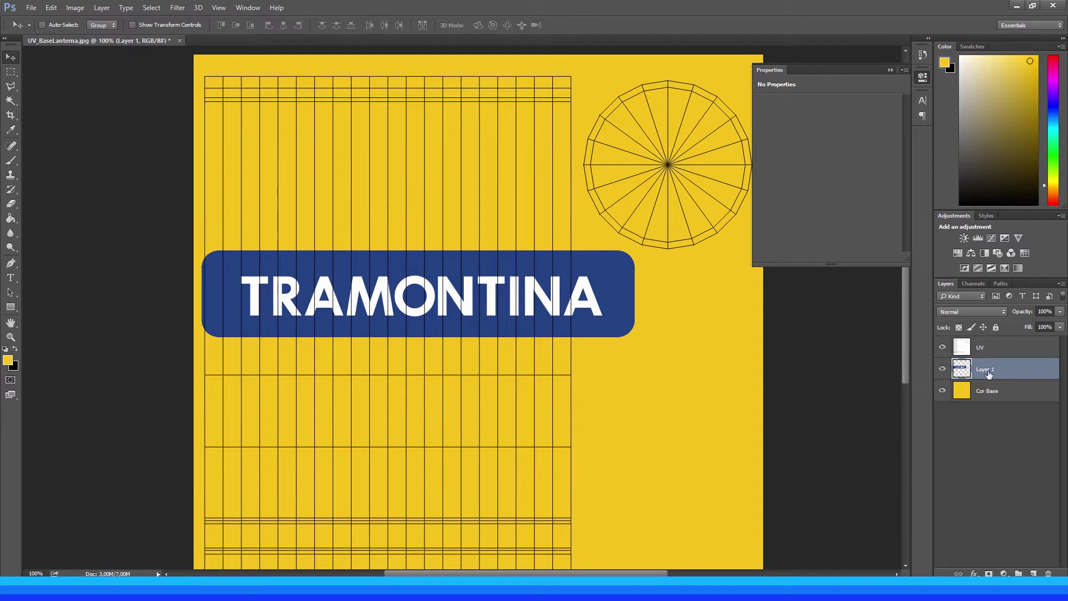
{"action": "key", "text": "ctrl"}
{"action": "key", "text": "ctrl+t"}
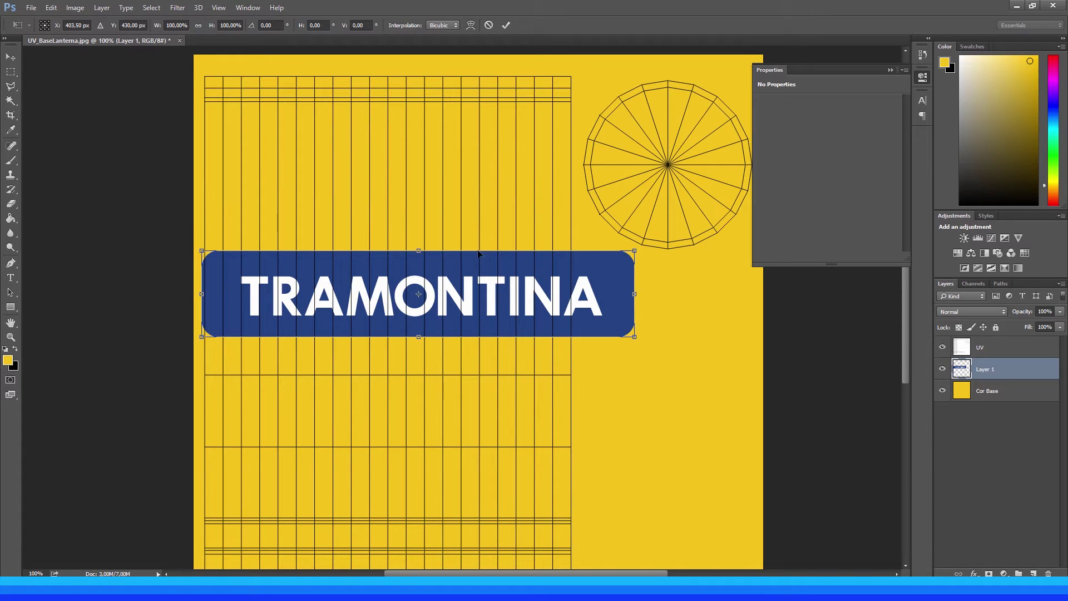
- Rotate the TRAMONTINA label 90° clockwise, scale it to about 40%, and place it on the upper barrel strip
{"action": "right_click", "coordinate": [483, 283]}
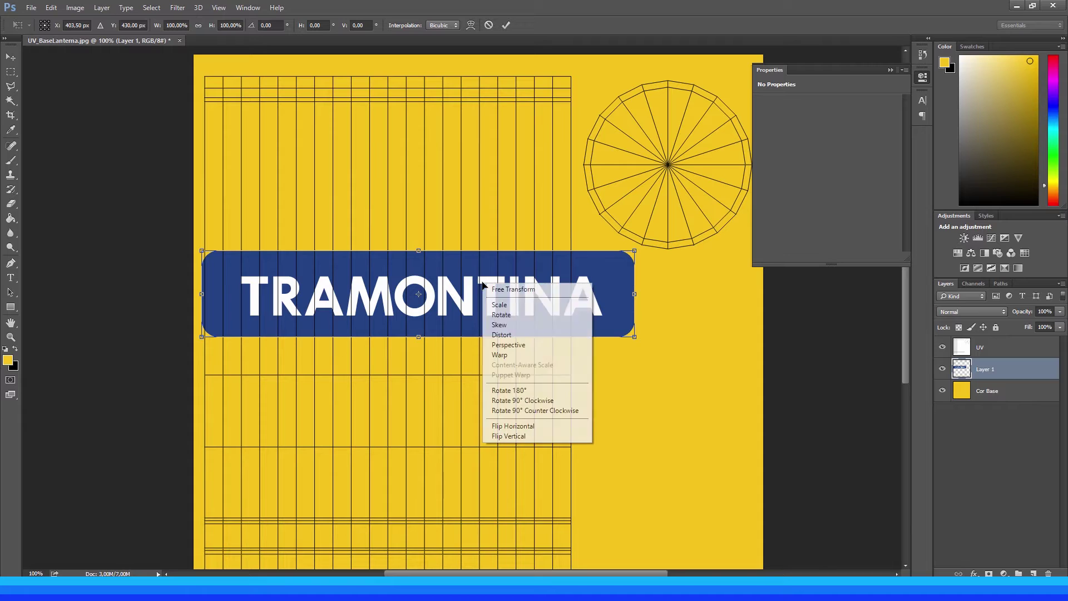
{"action": "left_click", "coordinate": [524, 400]}
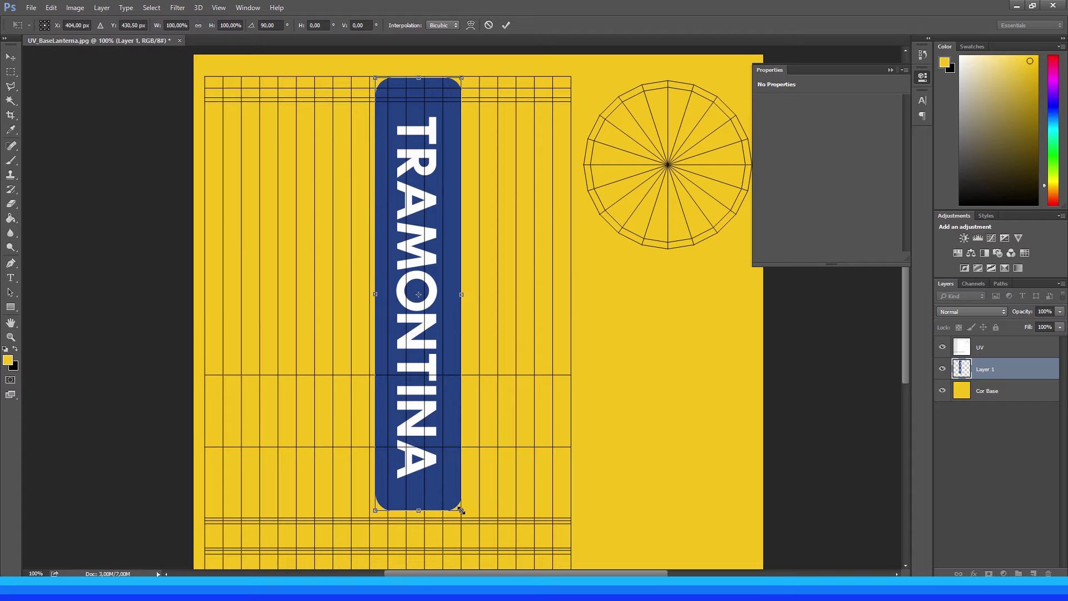
{"action": "left_click_drag", "start_coordinate": [462, 509], "coordinate": [422, 402]}
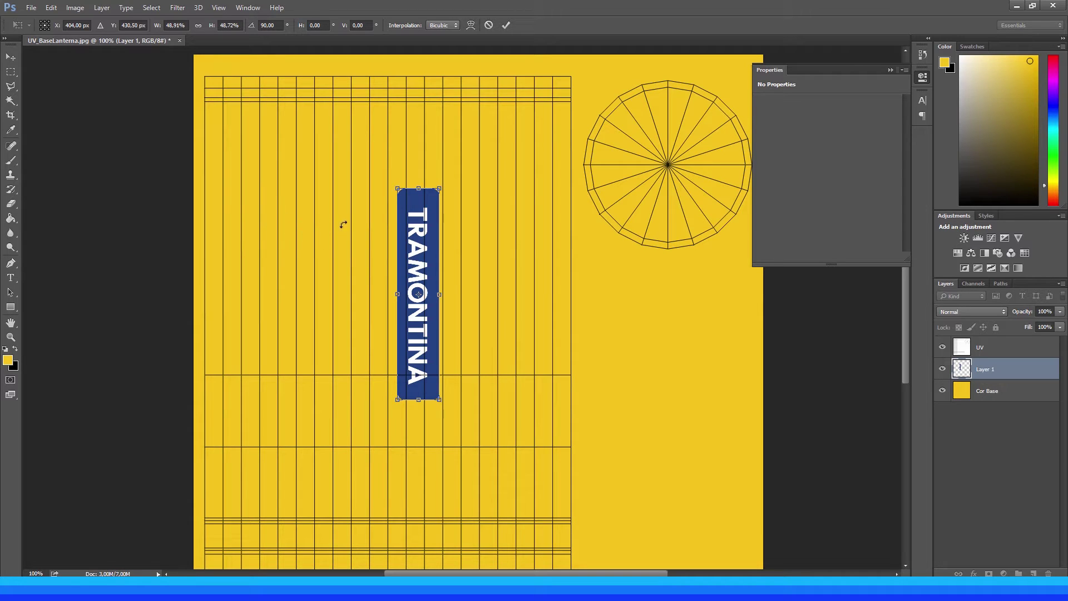
{"action": "left_click_drag", "start_coordinate": [419, 250], "coordinate": [381, 198]}
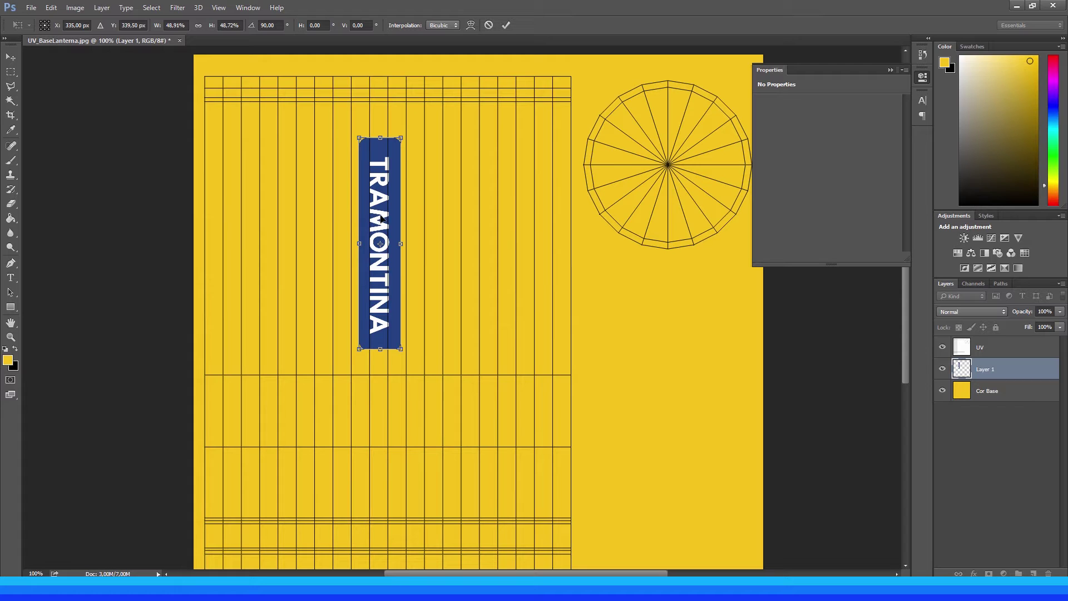
{"action": "left_click_drag", "start_coordinate": [381, 217], "coordinate": [389, 202]}
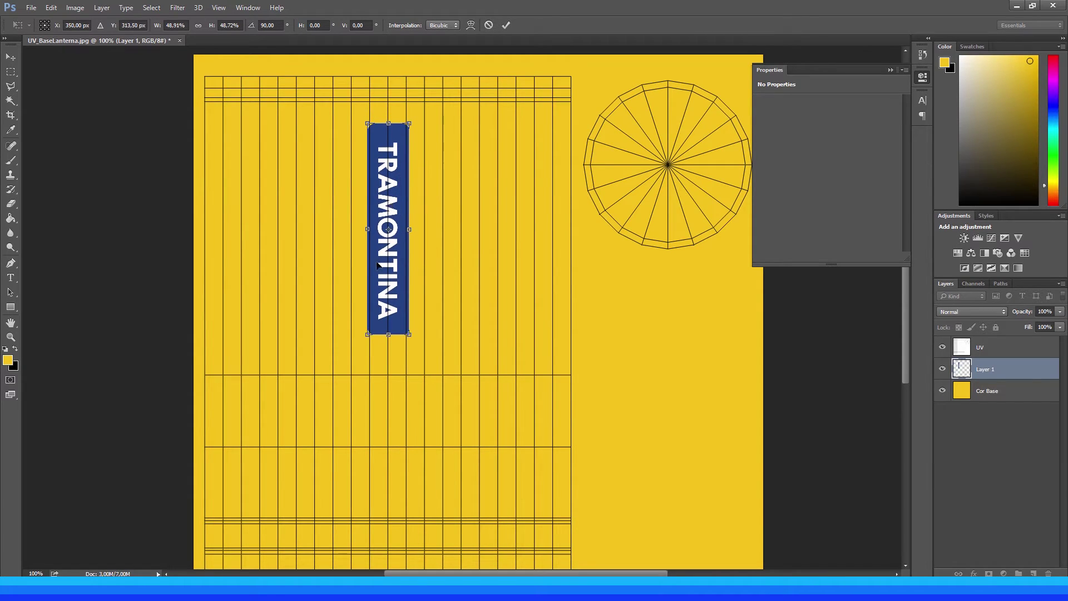
{"action": "left_click_drag", "start_coordinate": [409, 334], "coordinate": [405, 314]}
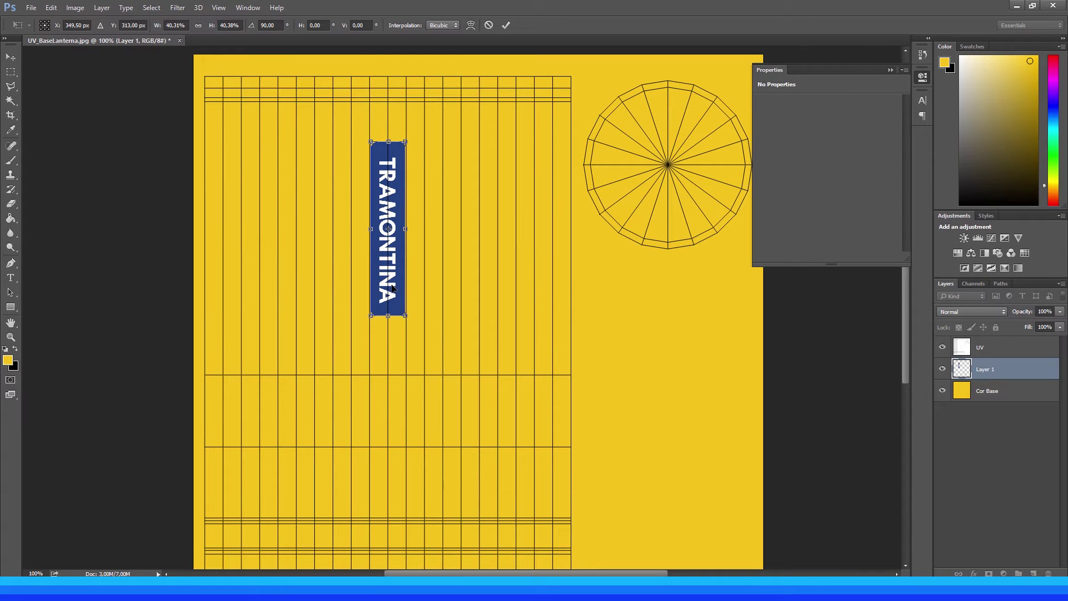
{"action": "key", "text": "Return"}
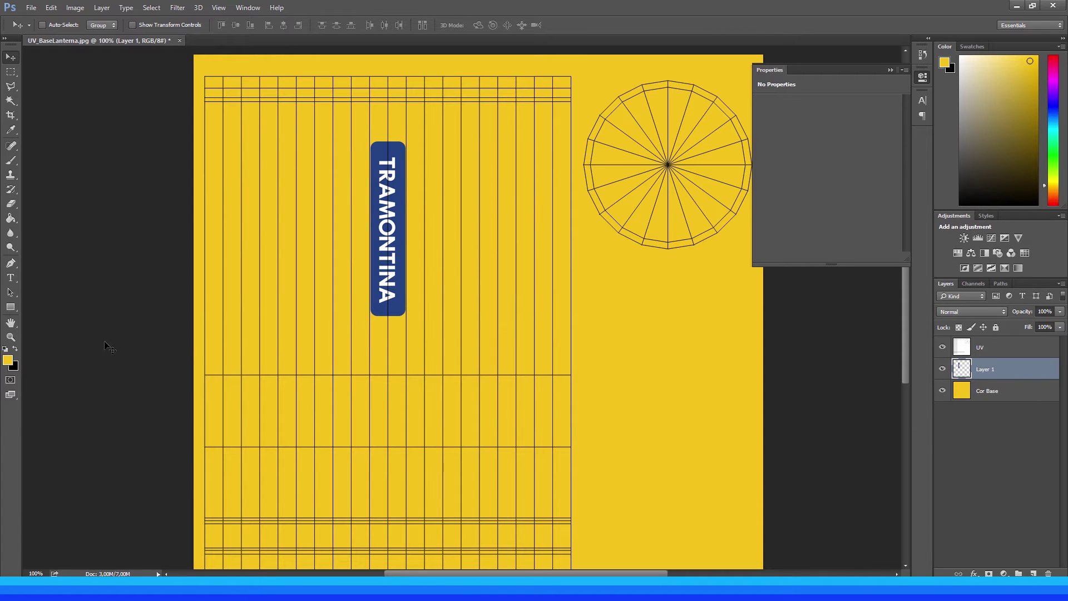
- Set the foreground colour to near-black and the text colour to dark grey
{"action": "left_click", "coordinate": [8, 361]}
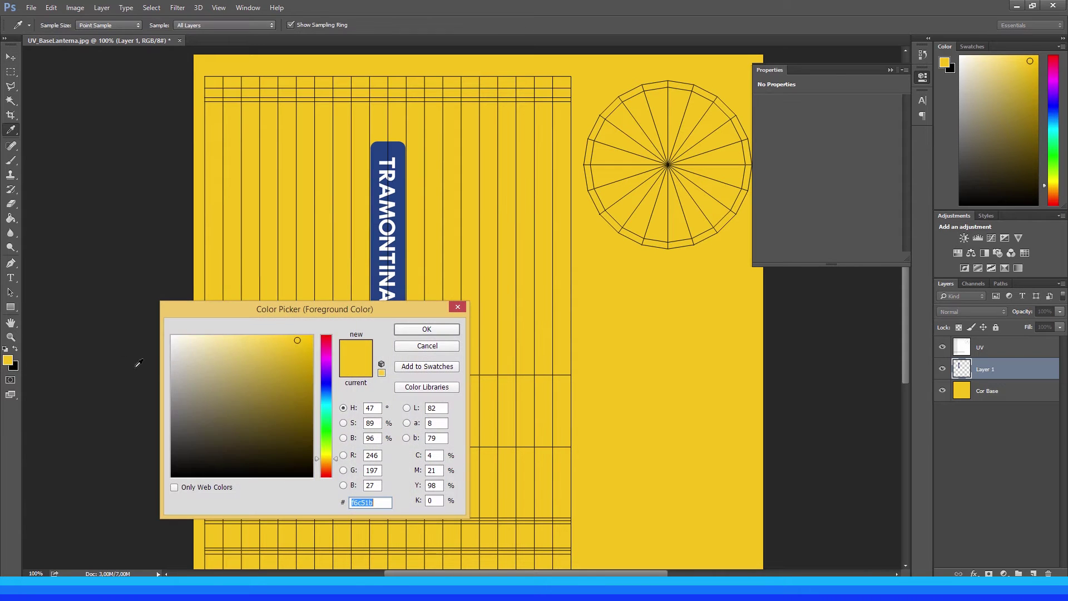
{"action": "left_click_drag", "start_coordinate": [191, 444], "coordinate": [159, 462]}
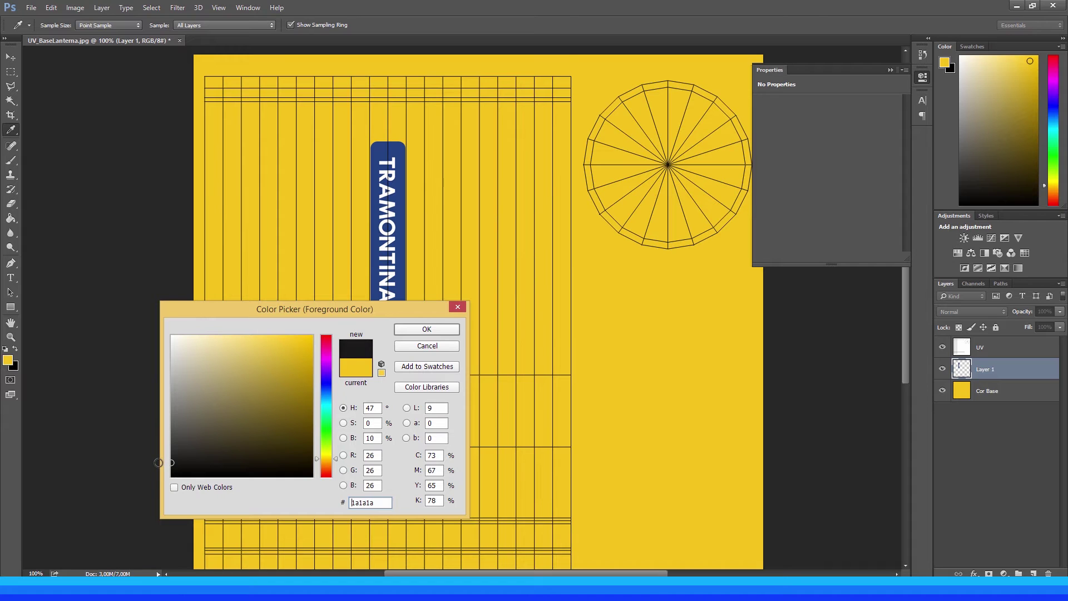
{"action": "left_click", "coordinate": [415, 328]}
{"action": "key", "text": "v"}
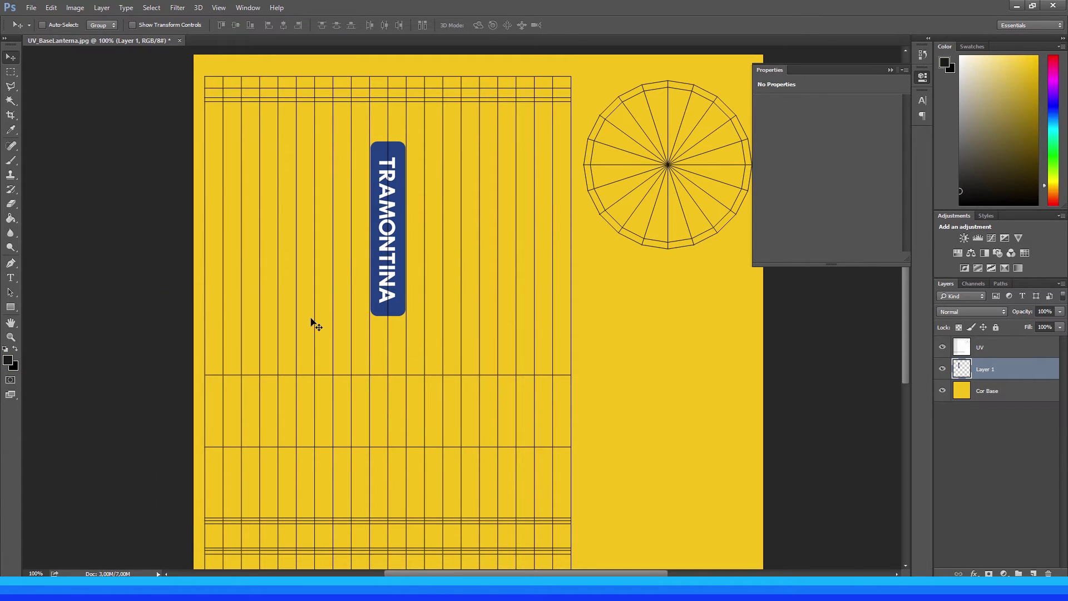
{"action": "key", "text": "t"}
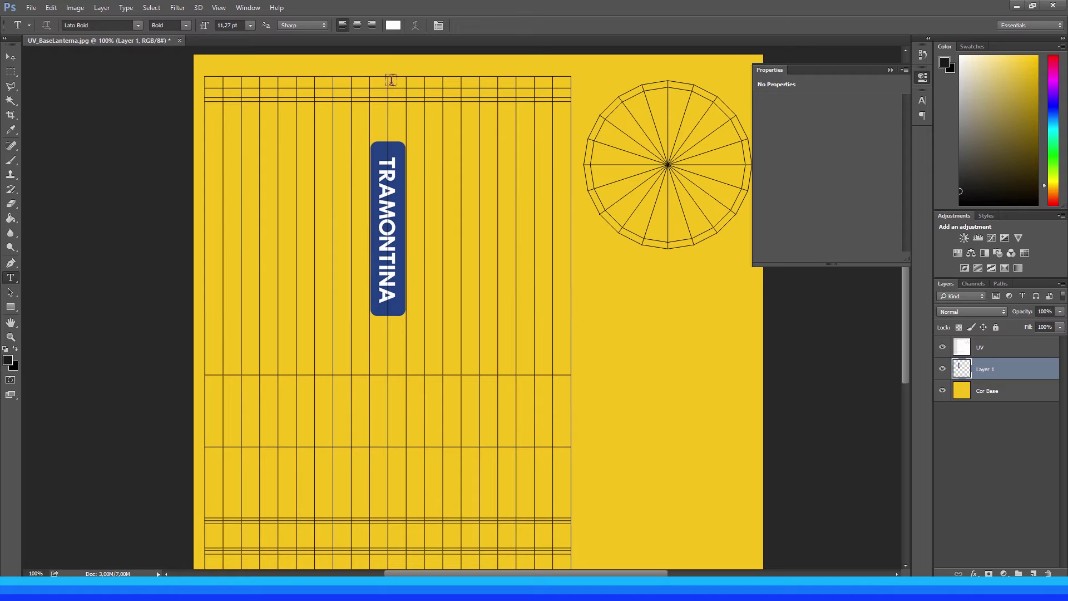
{"action": "left_click", "coordinate": [393, 26]}
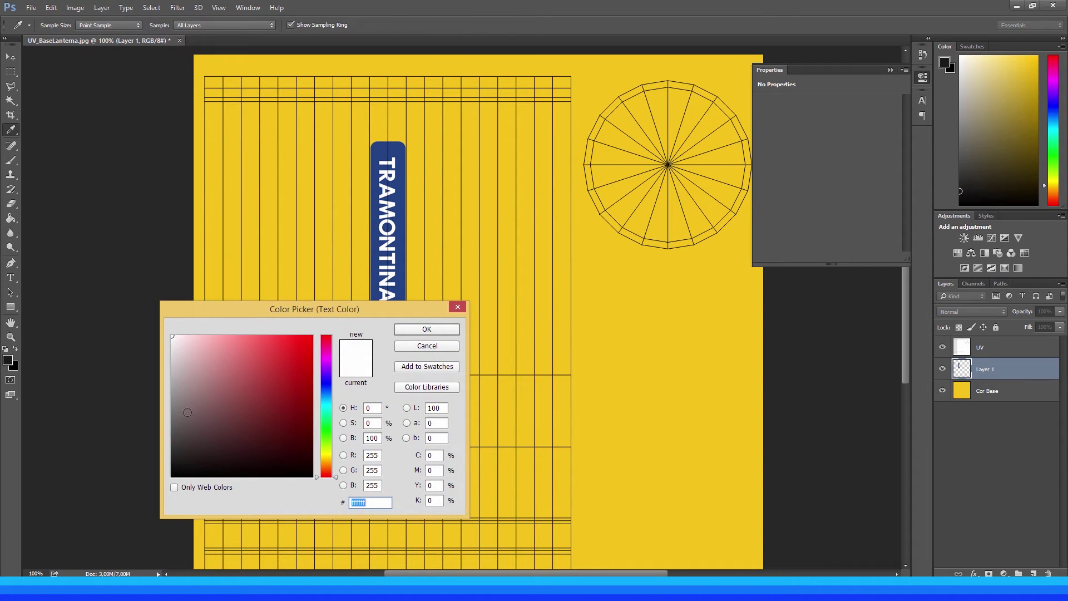
{"action": "left_click_drag", "start_coordinate": [187, 413], "coordinate": [163, 463]}
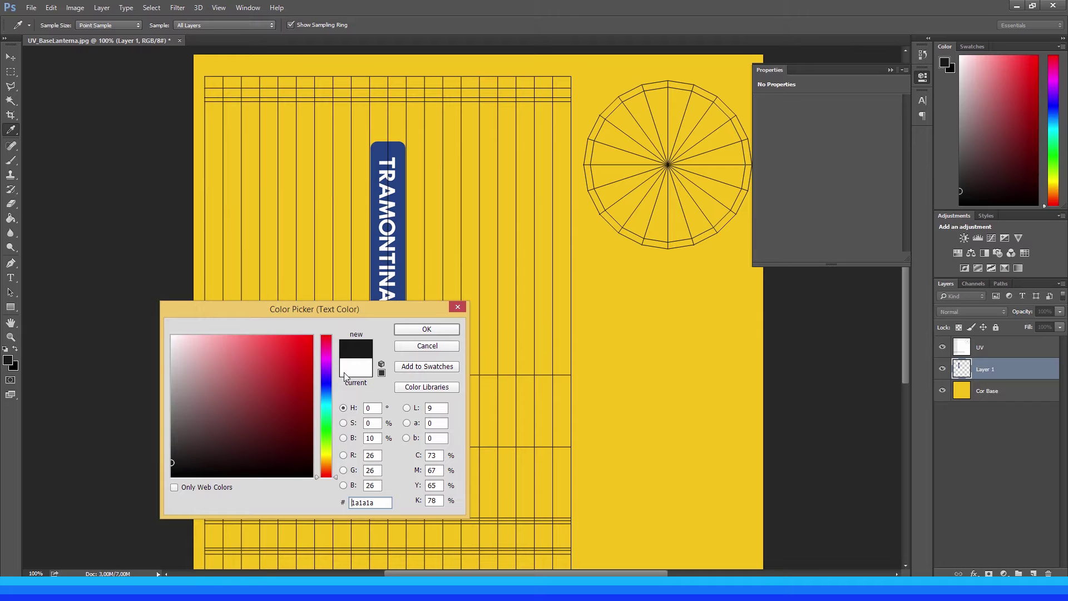
{"action": "left_click", "coordinate": [409, 328]}
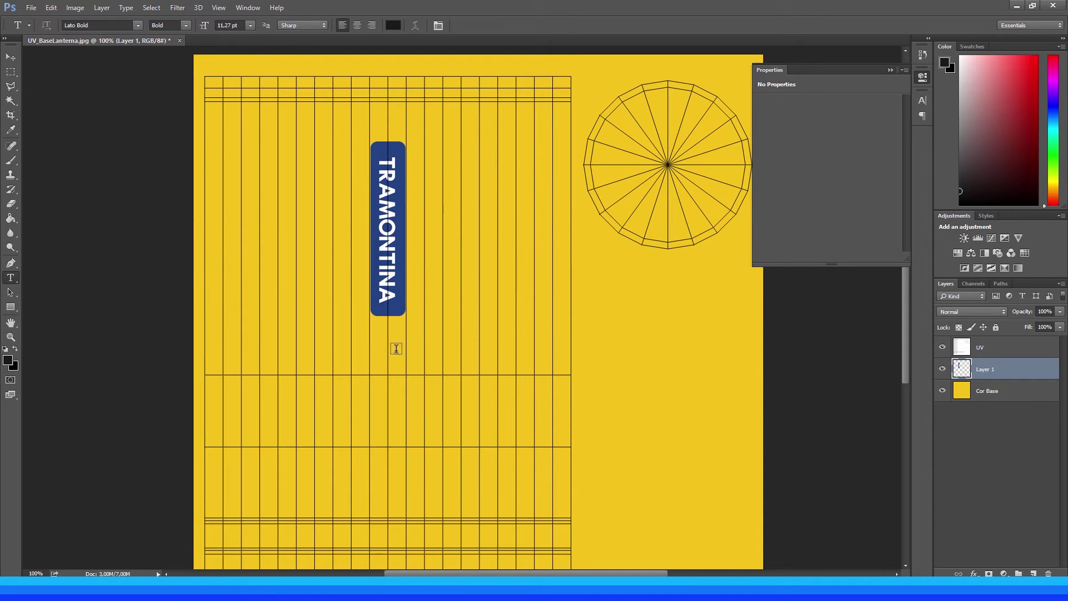
- Add an ON text label and position it below the TRAMONTINA logo
{"action": "left_click", "coordinate": [346, 366]}
{"action": "type", "text": "ON"}
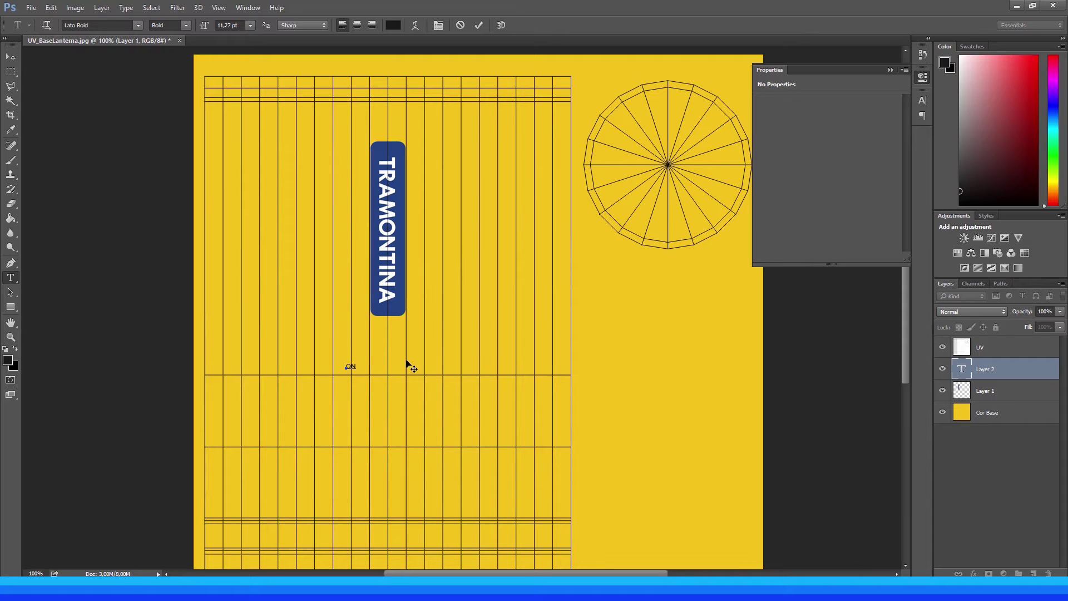
{"action": "key", "text": "ctrl+Return"}
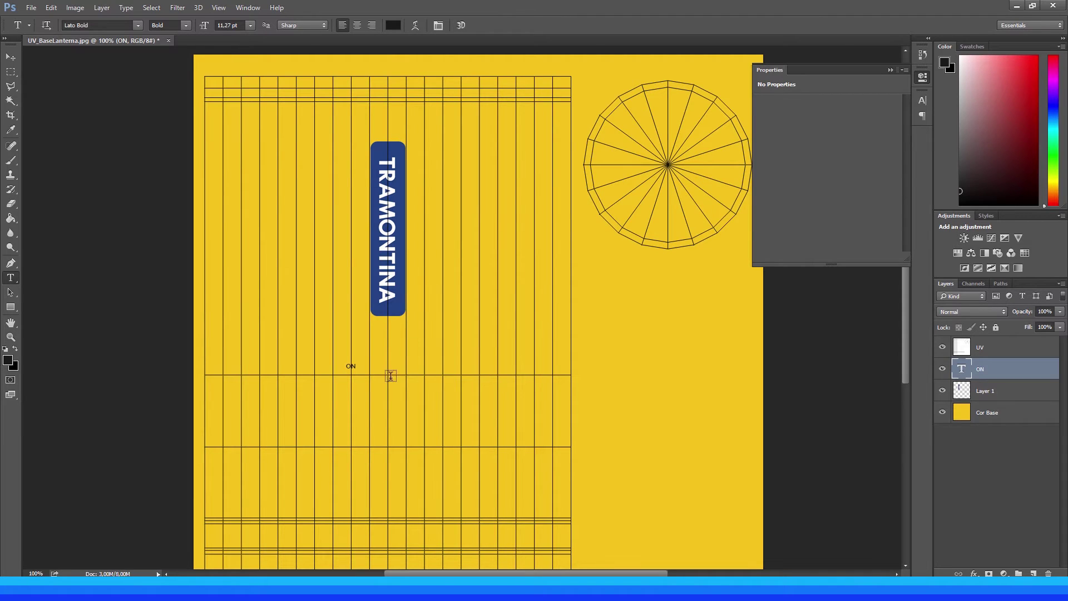
{"action": "key", "text": "v"}
{"action": "left_click_drag", "start_coordinate": [354, 371], "coordinate": [390, 336]}
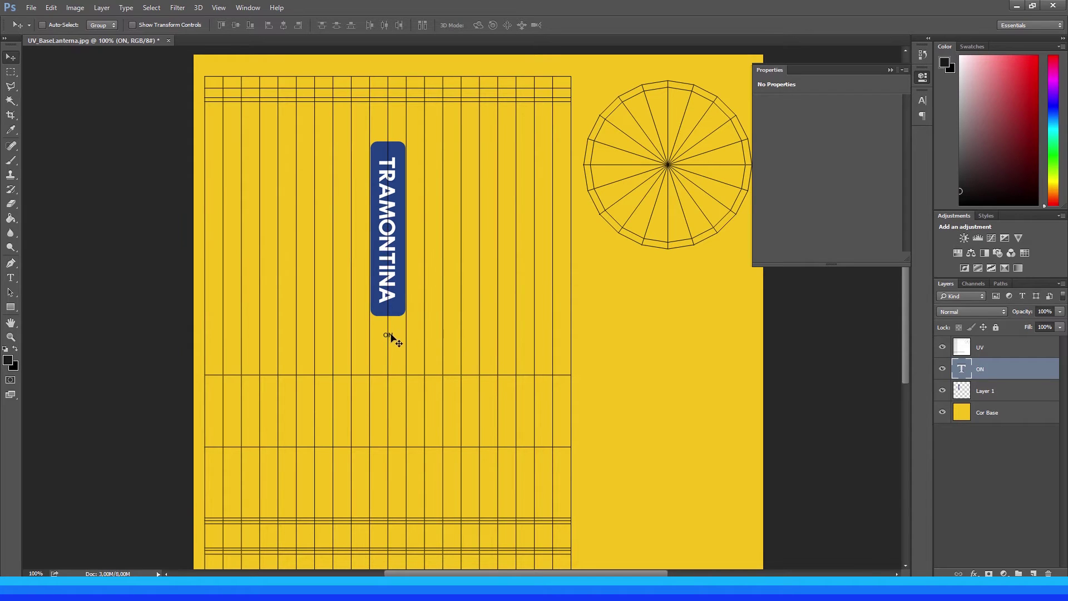
{"action": "left_click_drag", "start_coordinate": [391, 336], "coordinate": [392, 369]}
{"action": "left_click_drag", "start_coordinate": [391, 369], "coordinate": [410, 366]}
- Scale the ON label up to about 284%
{"action": "key", "text": "ctrl+t"}
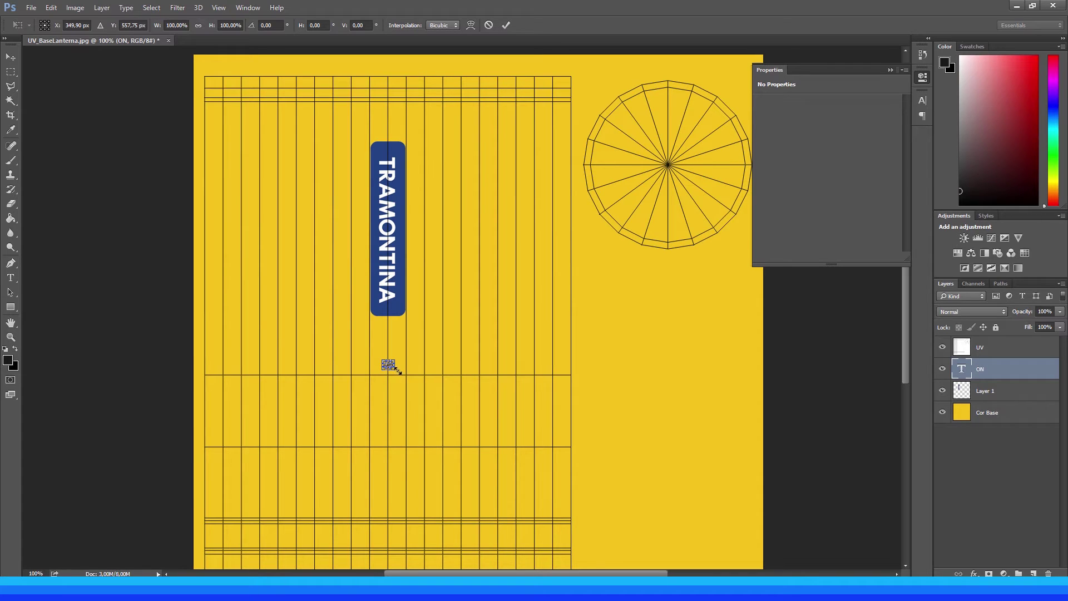
{"action": "left_click_drag", "start_coordinate": [397, 370], "coordinate": [407, 377]}
{"action": "key", "text": "Return"}
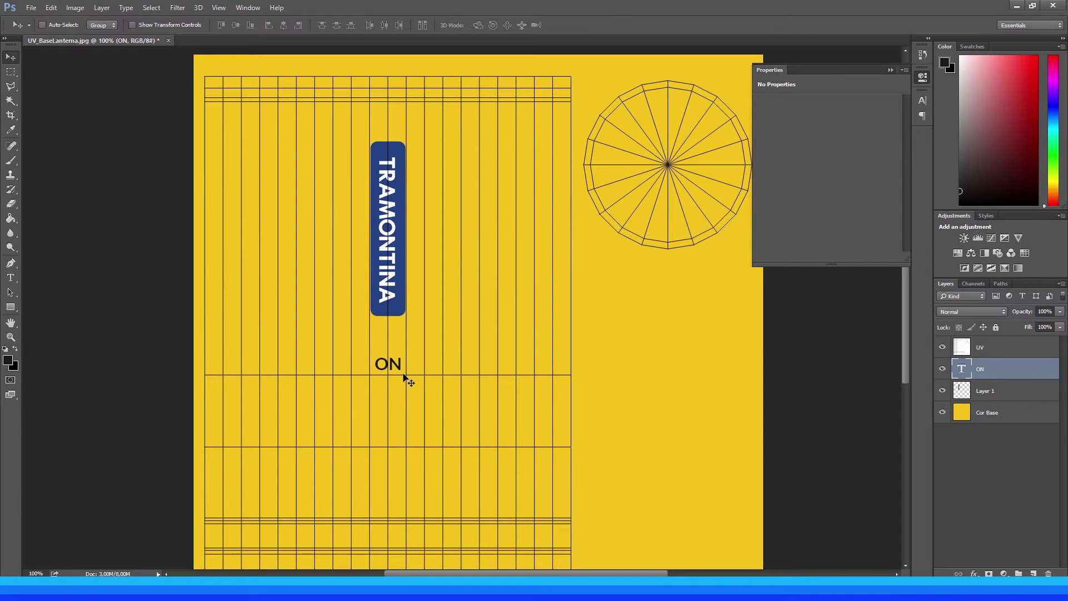
- Duplicate the ON label as 'ON copy' and move it about 6.10 cm straight down
{"action": "left_click", "coordinate": [408, 378]}
{"action": "left_click", "coordinate": [415, 367], "text": "alt"}
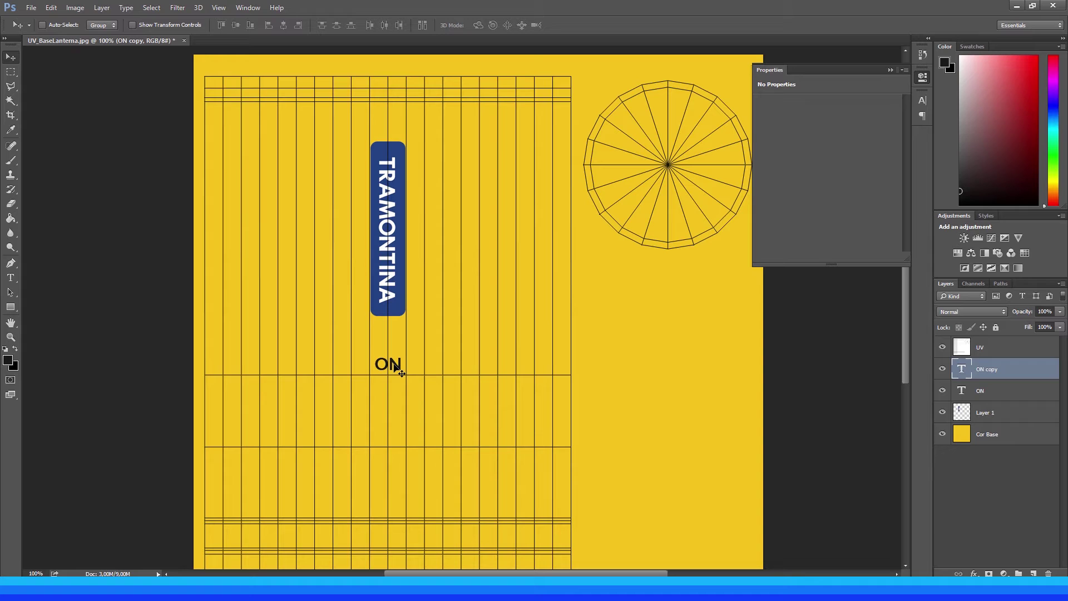
{"action": "left_click_drag", "start_coordinate": [395, 372], "coordinate": [393, 423]}
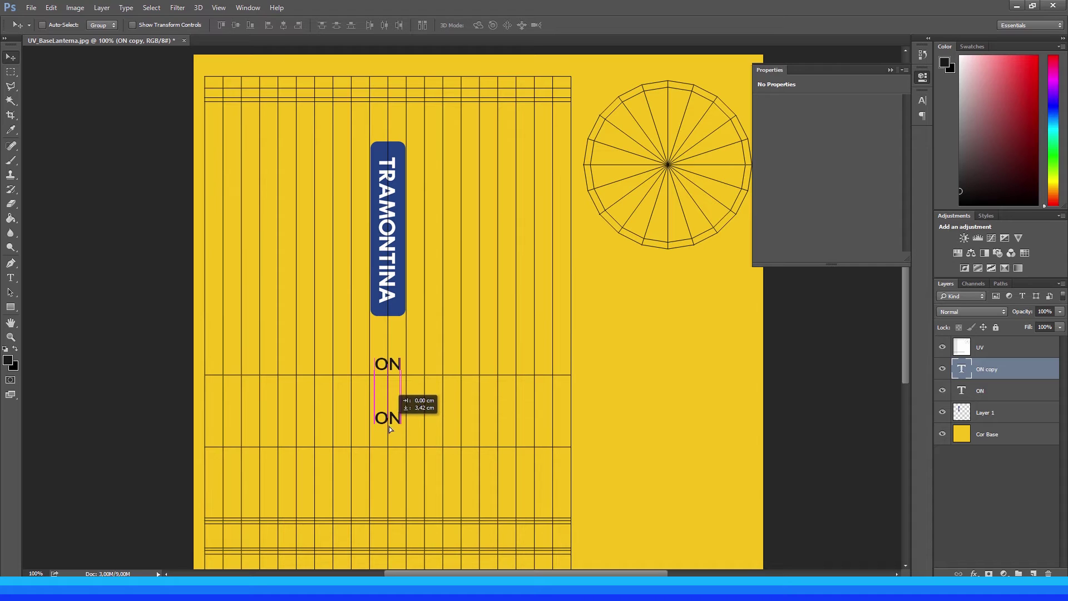
{"action": "left_click_drag", "start_coordinate": [393, 422], "coordinate": [387, 463]}
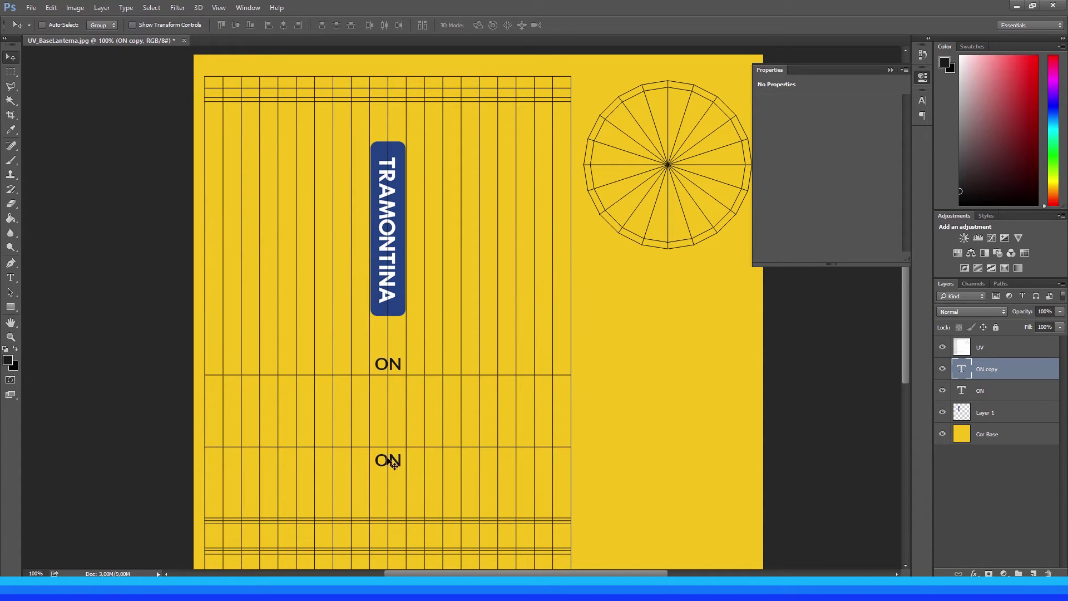
{"action": "key", "text": "t"}
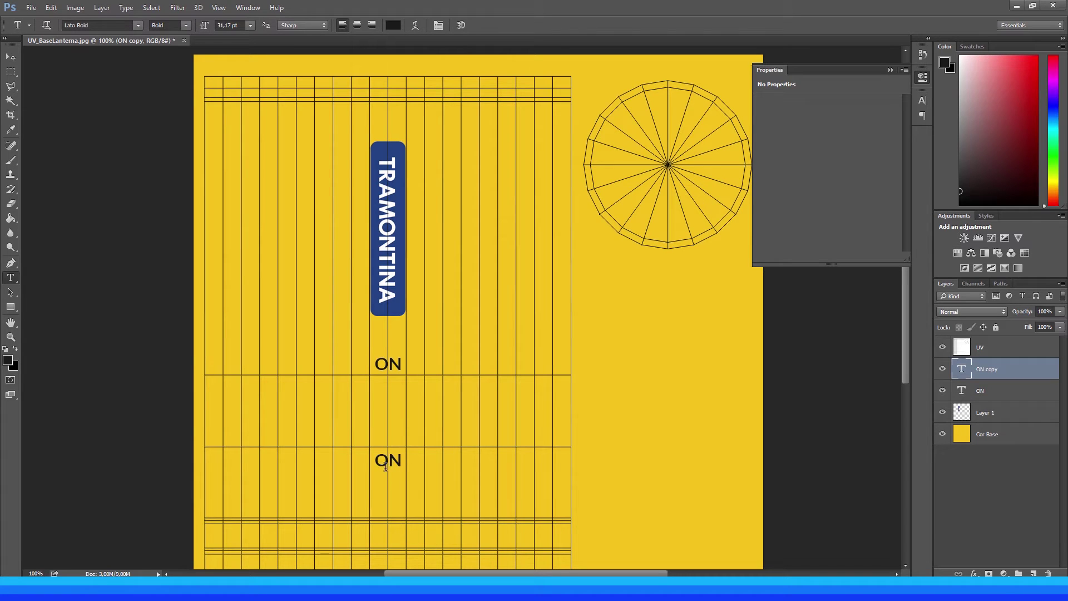
- Change the upper label's text to OFF and nudge it slightly left
{"action": "left_click_drag", "start_coordinate": [374, 365], "coordinate": [405, 363]}
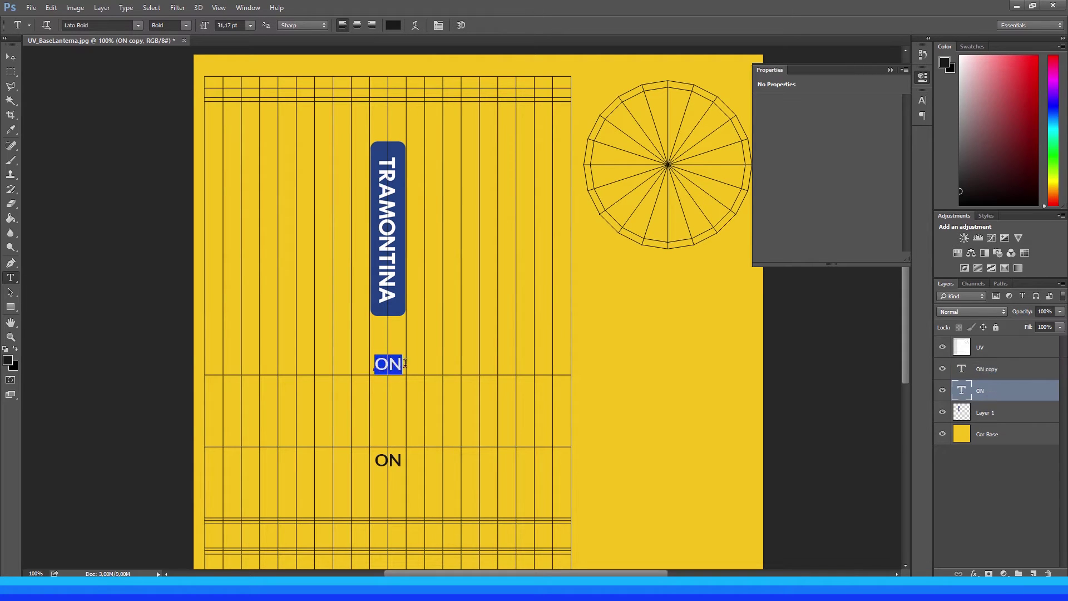
{"action": "type", "text": "OFF"}
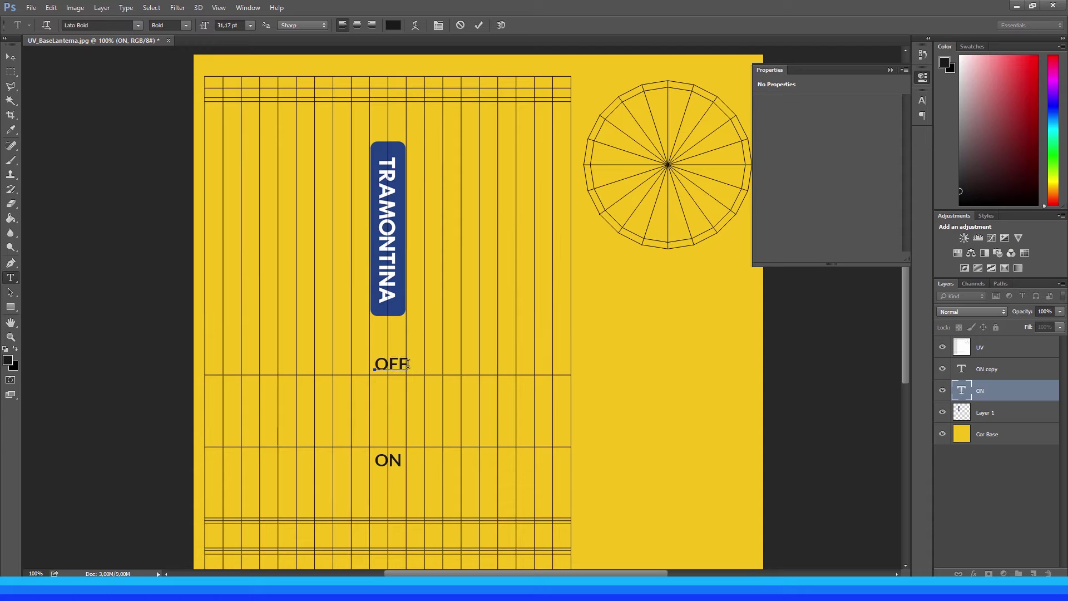
{"action": "key", "text": "ctrl+Return"}
{"action": "key", "text": "v"}
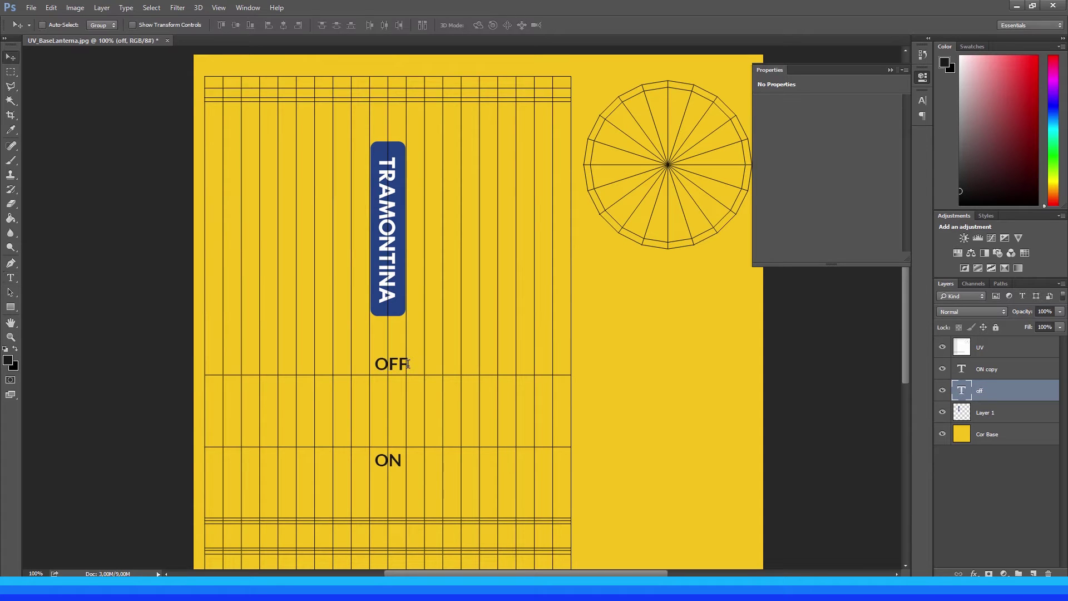
{"action": "key", "text": "Left"}
{"action": "key", "text": "Left"}
{"action": "key", "text": "Left"}
{"action": "key", "text": "Left"}
{"action": "key", "text": "Left"}
{"action": "key", "text": "Left"}
{"action": "key", "text": "Left"}
{"action": "key", "text": "Left"}
- Hide the UV wireframe layer and save the texture as Textura_BaseLanterna.psd
{"action": "key", "text": "z"}
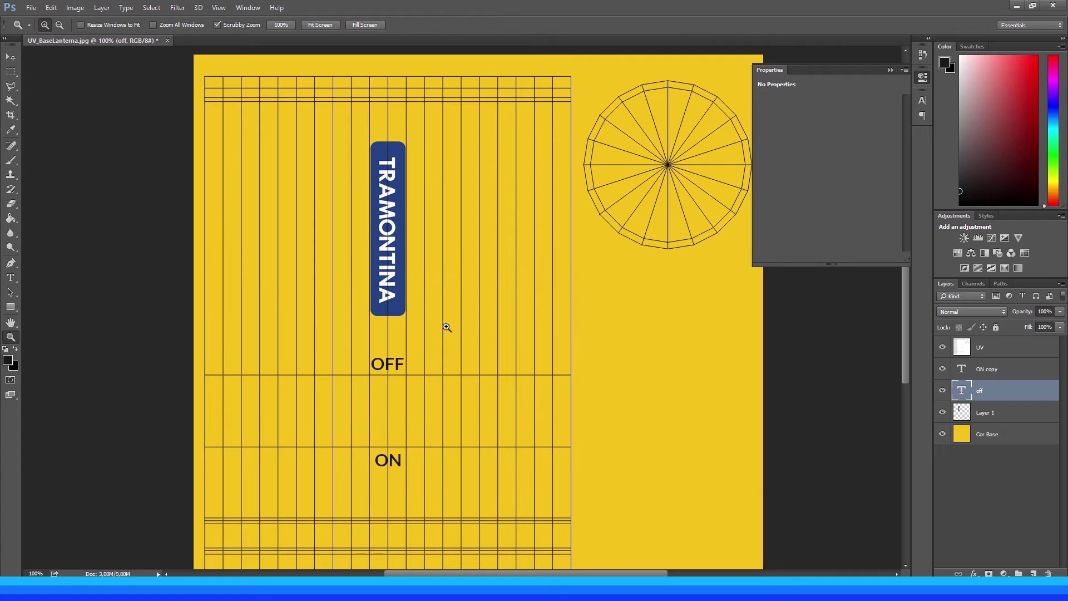
{"action": "left_click", "coordinate": [447, 328], "text": "alt"}
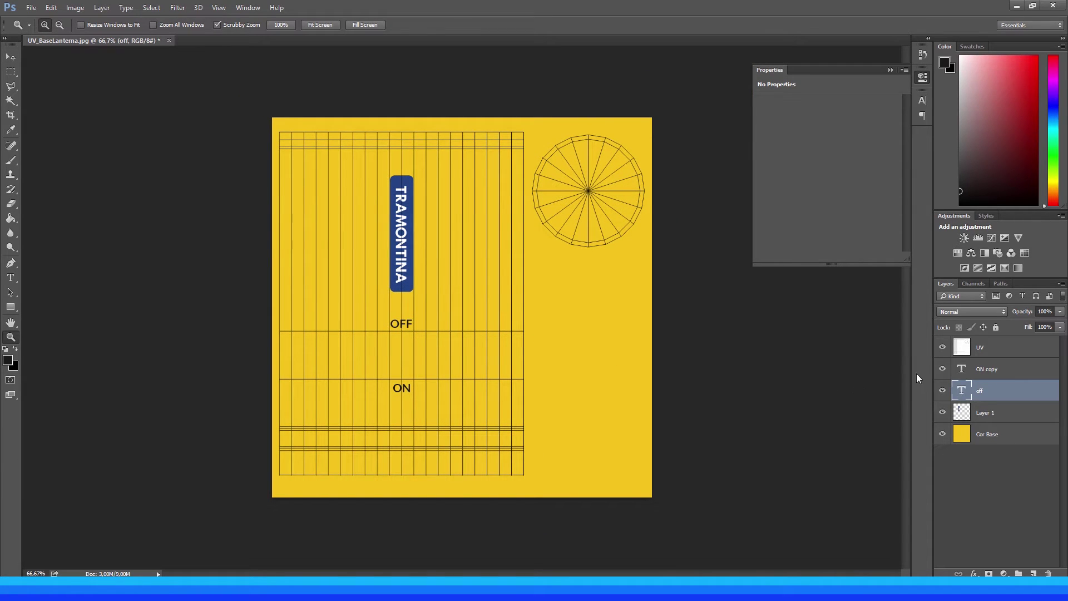
{"action": "left_click", "coordinate": [942, 346]}
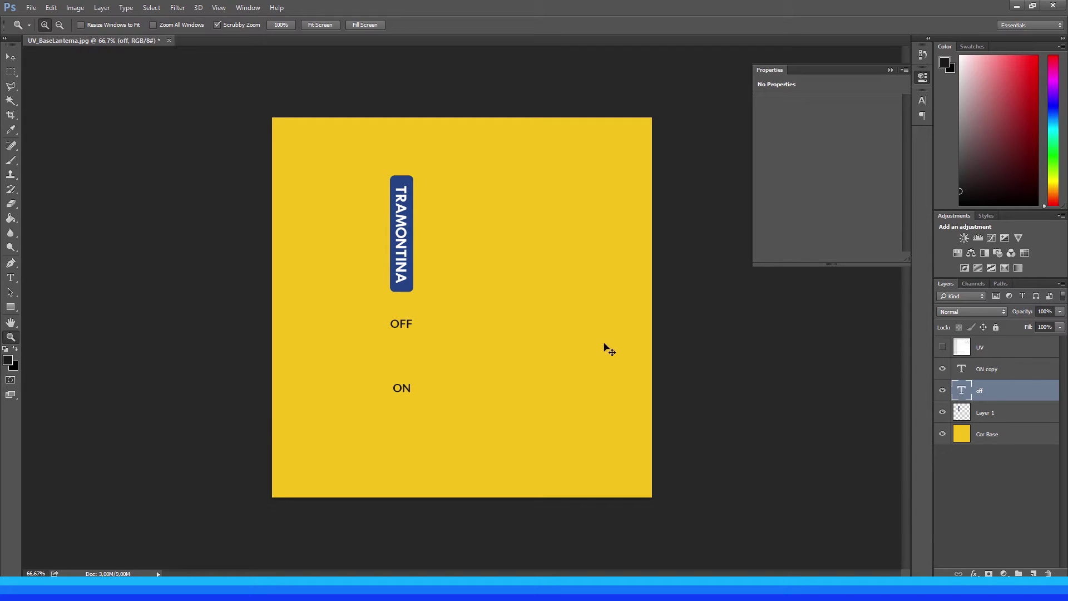
{"action": "key", "text": "ctrl+shift+s"}
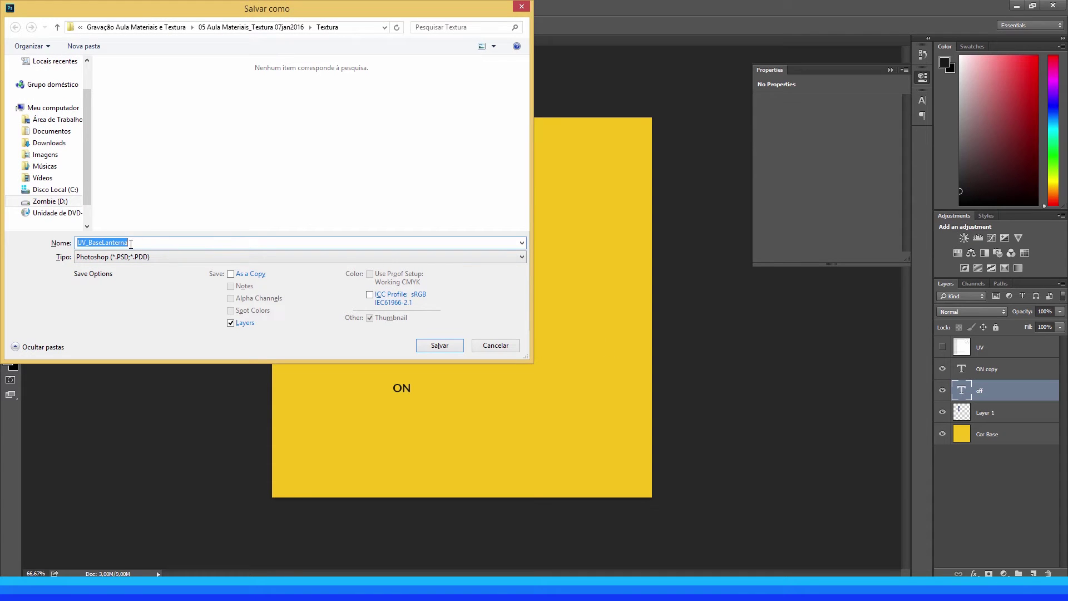
{"action": "left_click_drag", "start_coordinate": [87, 241], "coordinate": [61, 243]}
{"action": "type", "text": "Textura"}
{"action": "left_click_drag", "start_coordinate": [170, 242], "coordinate": [49, 240]}
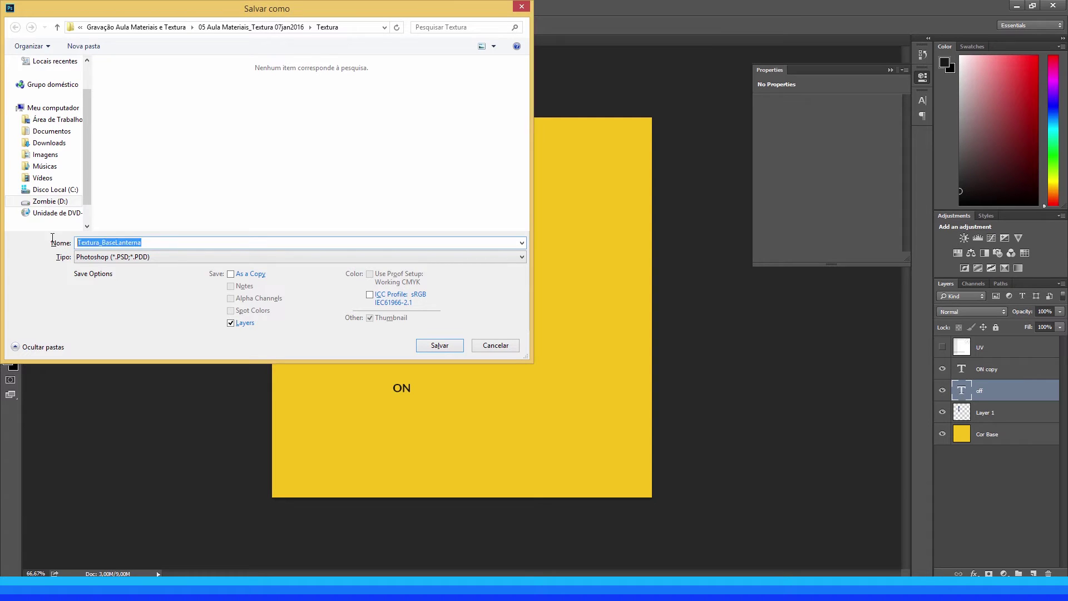
{"action": "left_click", "coordinate": [437, 345]}
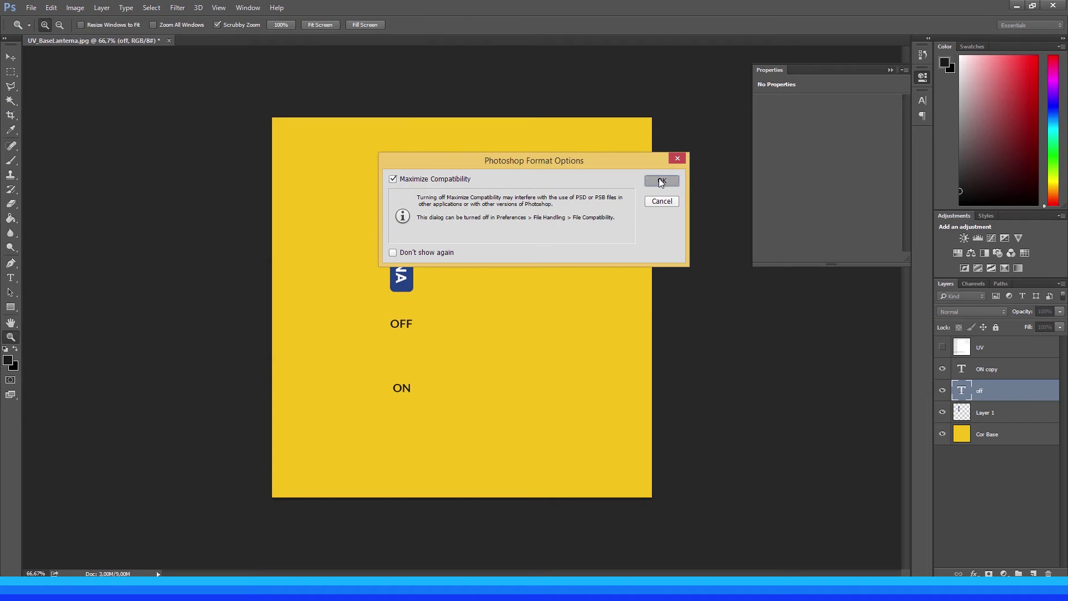
{"action": "left_click", "coordinate": [654, 182]}
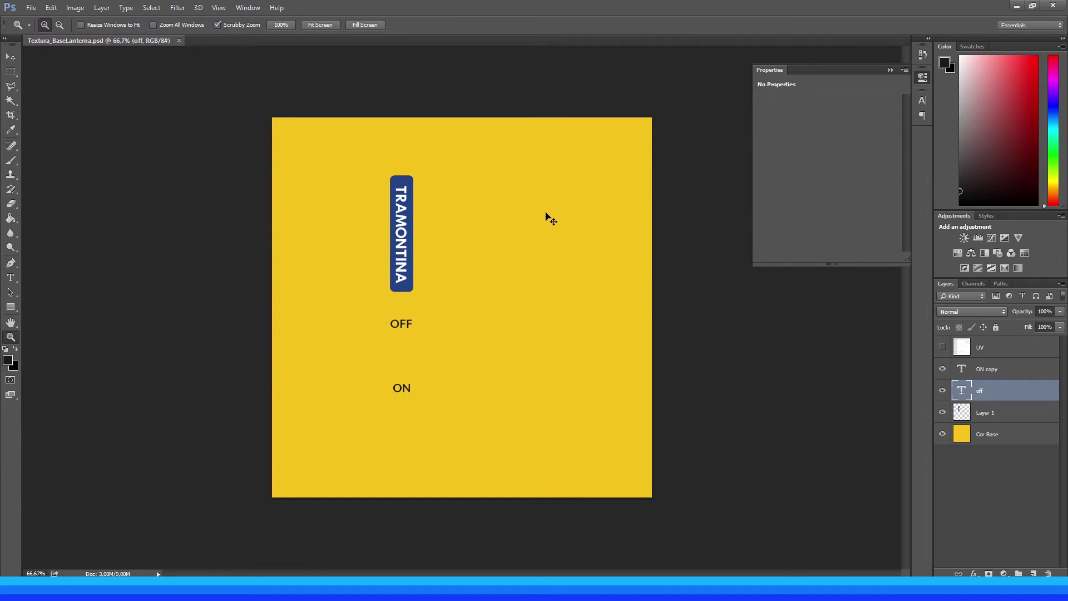
- Save a Maximum-quality JPEG copy of Textura_BaseLanterna
{"action": "key", "text": "ctrl+shift+s"}
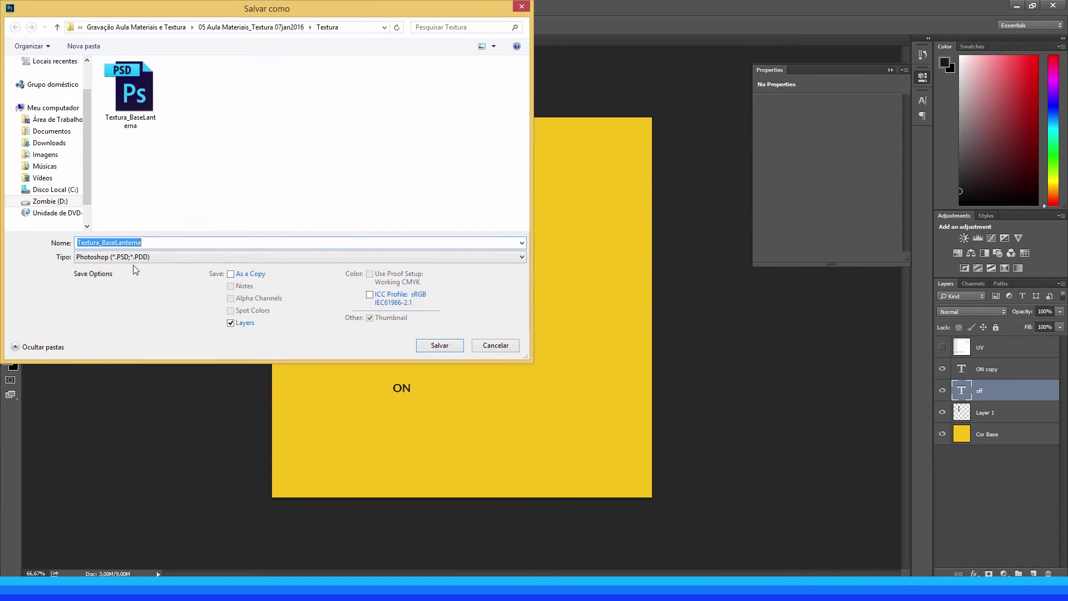
{"action": "left_click", "coordinate": [133, 257]}
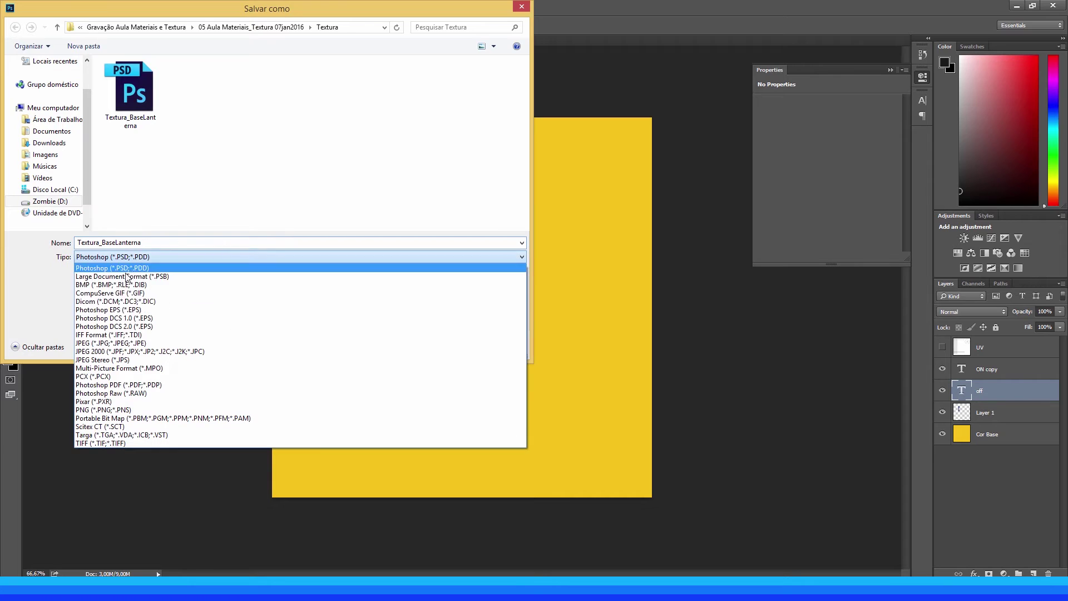
{"action": "left_click", "coordinate": [102, 343]}
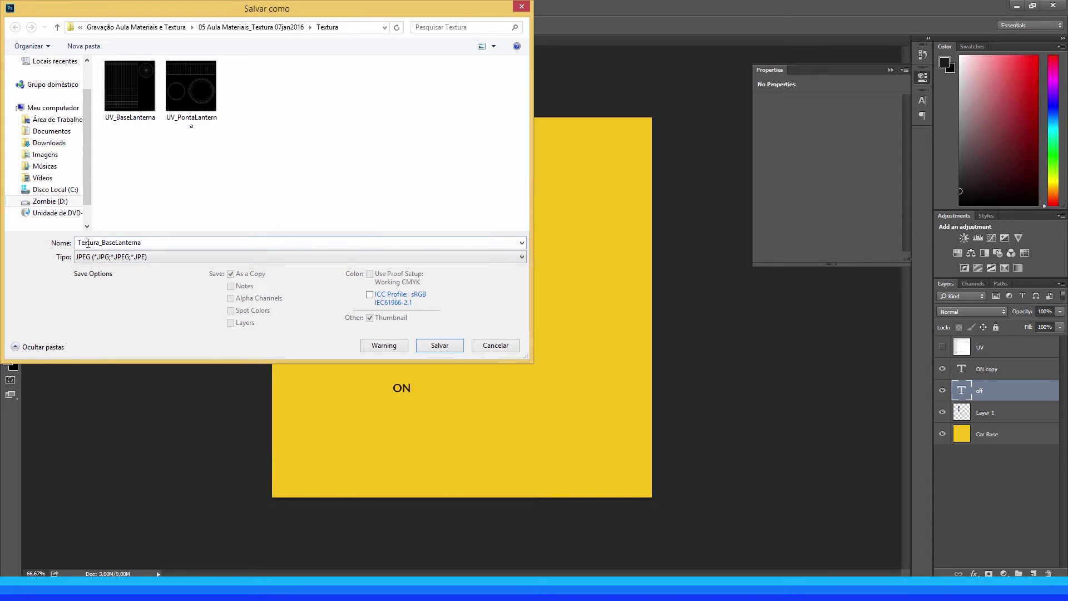
{"action": "left_click", "coordinate": [440, 345]}
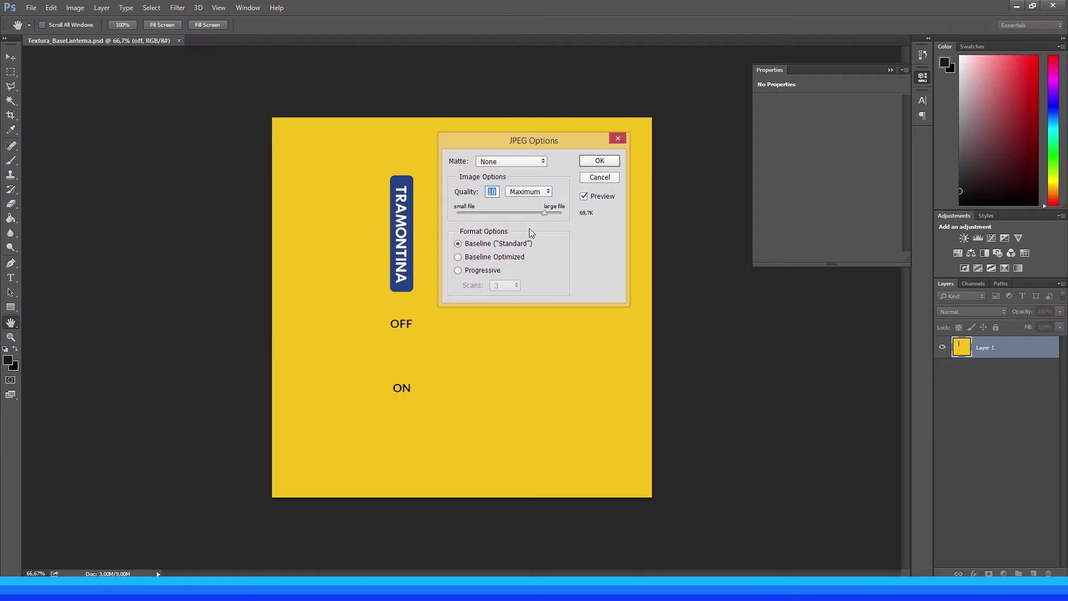
{"action": "left_click", "coordinate": [592, 162]}
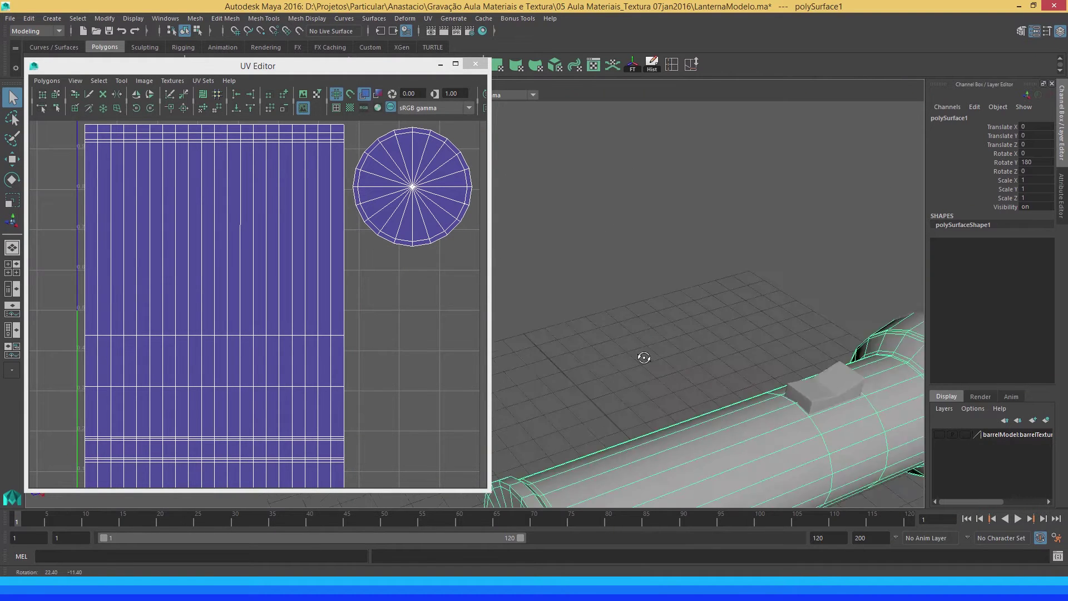
- Assign a new Blinn material to the flashlight body and show blinn1's attributes
{"action": "left_click", "coordinate": [440, 65]}
{"action": "mouse_move", "coordinate": [668, 345]}
{"action": "left_mouse_down"}
{"action": "mouse_move", "coordinate": [518, 277]}
{"action": "mouse_move", "coordinate": [394, 237]}
{"action": "mouse_move", "coordinate": [412, 278]}
{"action": "left_mouse_up"}
{"action": "right_click", "coordinate": [396, 314]}
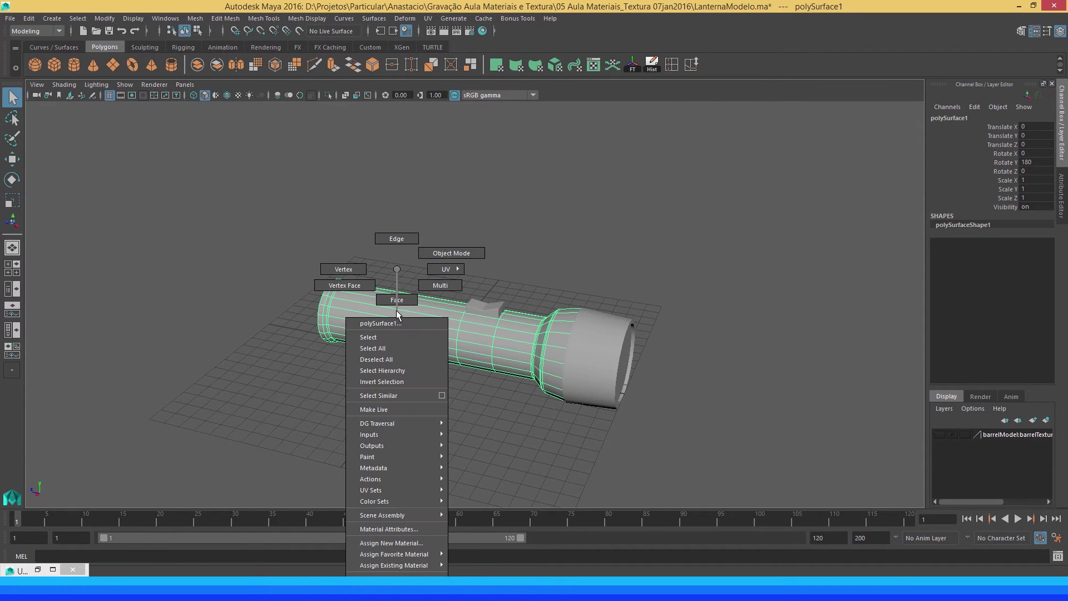
{"action": "left_click", "coordinate": [401, 541]}
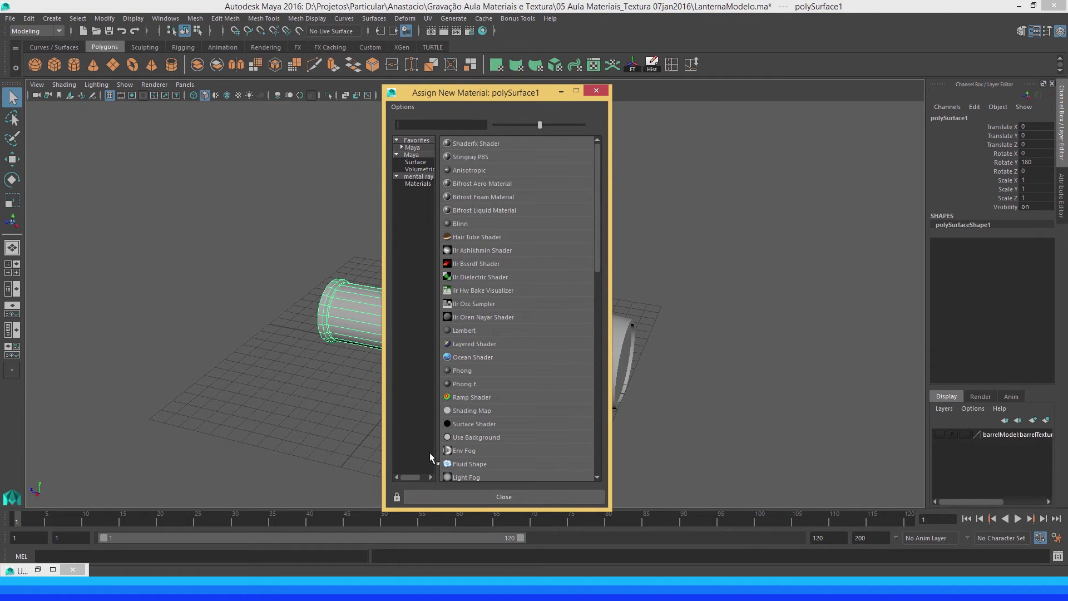
{"action": "left_click", "coordinate": [465, 219]}
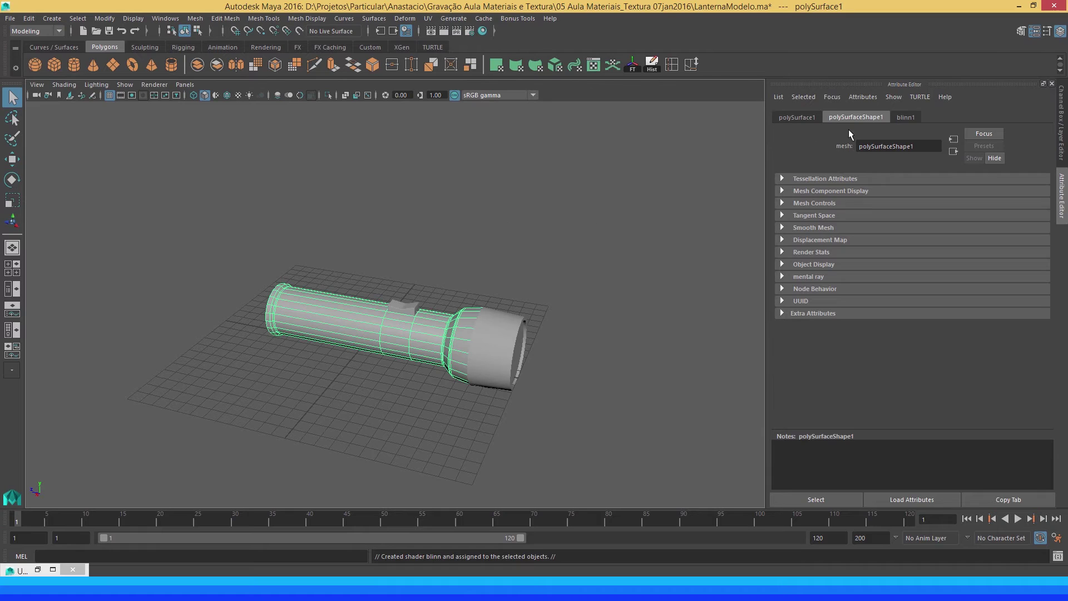
{"action": "left_click", "coordinate": [907, 118]}
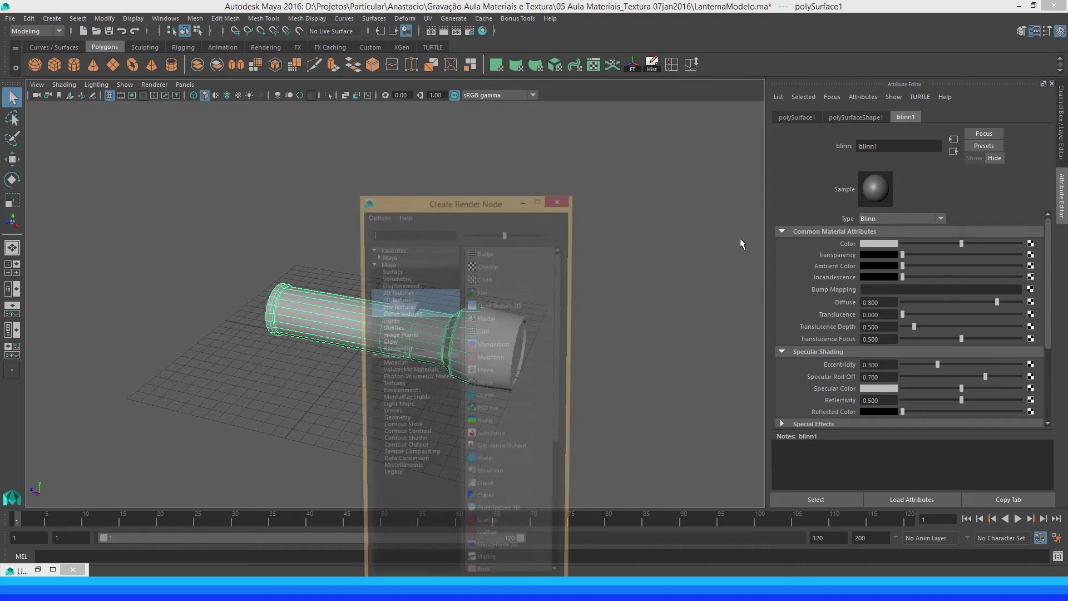
- Create a file texture node for blinn1 and copy the Textura folder path for its image browser
{"action": "left_click", "coordinate": [484, 293]}
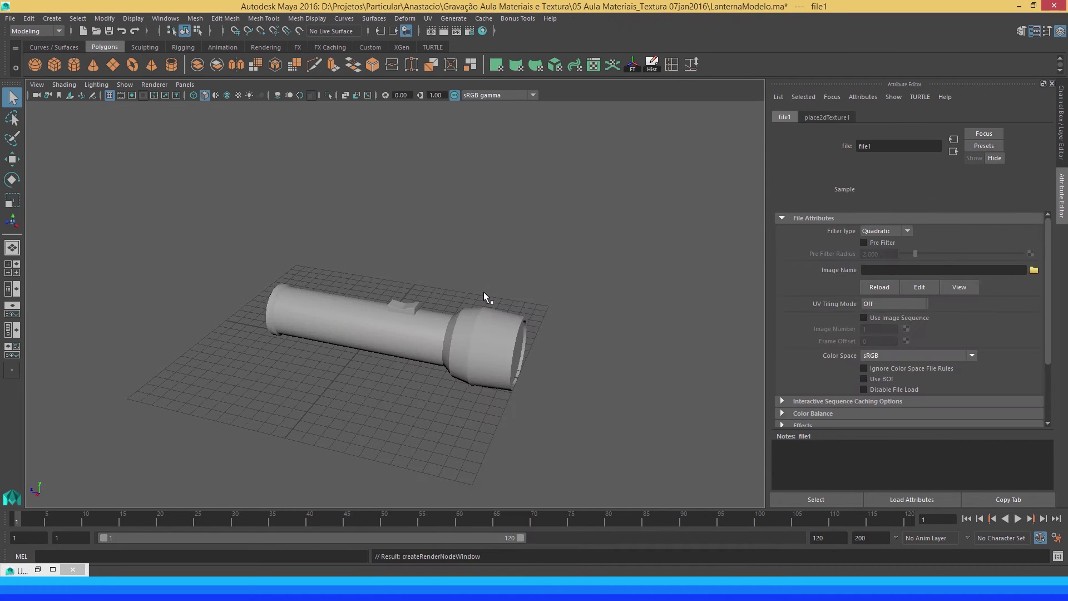
{"action": "left_click", "coordinate": [1034, 271]}
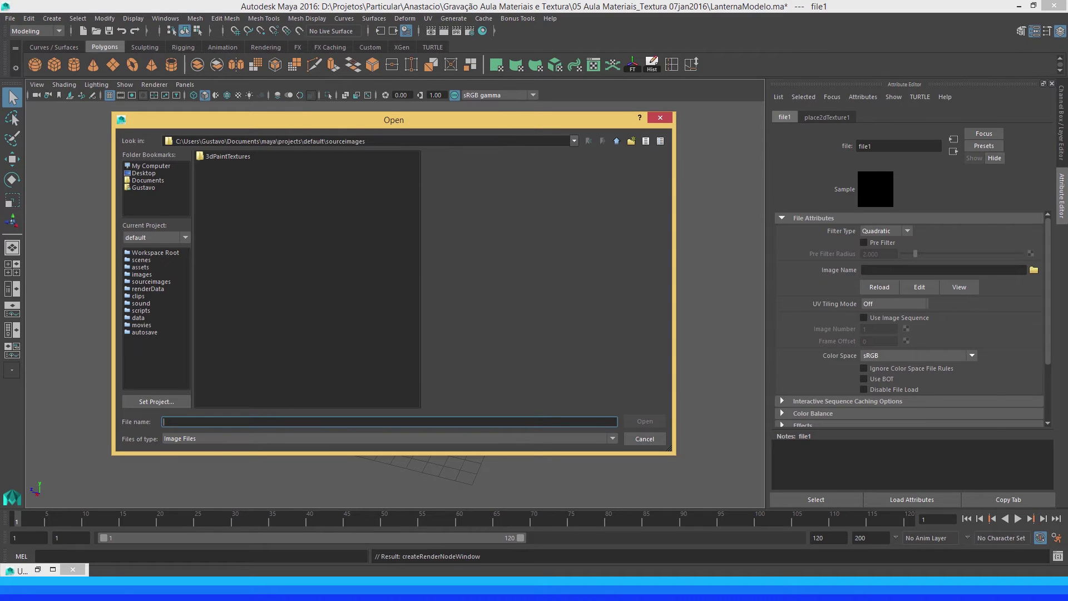
{"action": "key", "text": "alt+Tab"}
{"action": "left_click", "coordinate": [821, 115]}
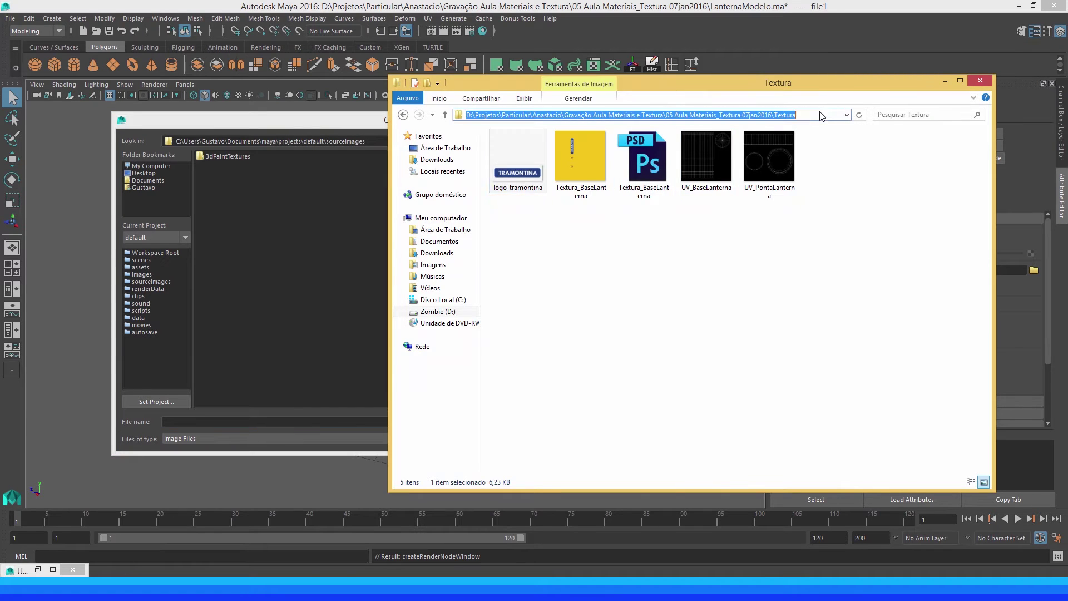
{"action": "left_click", "coordinate": [325, 116]}
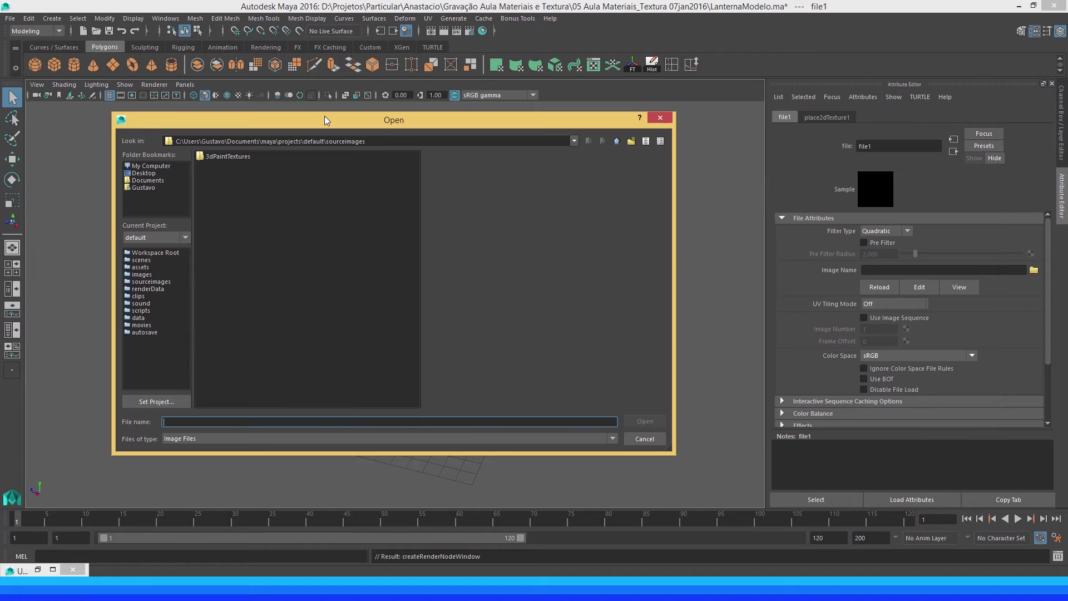
- Navigate the image file dialog to the project's Textura folder
{"action": "left_click", "coordinate": [386, 140]}
{"action": "key", "text": "ctrl+a"}
{"action": "left_click", "coordinate": [386, 140]}
{"action": "key", "text": "ctrl+a"}
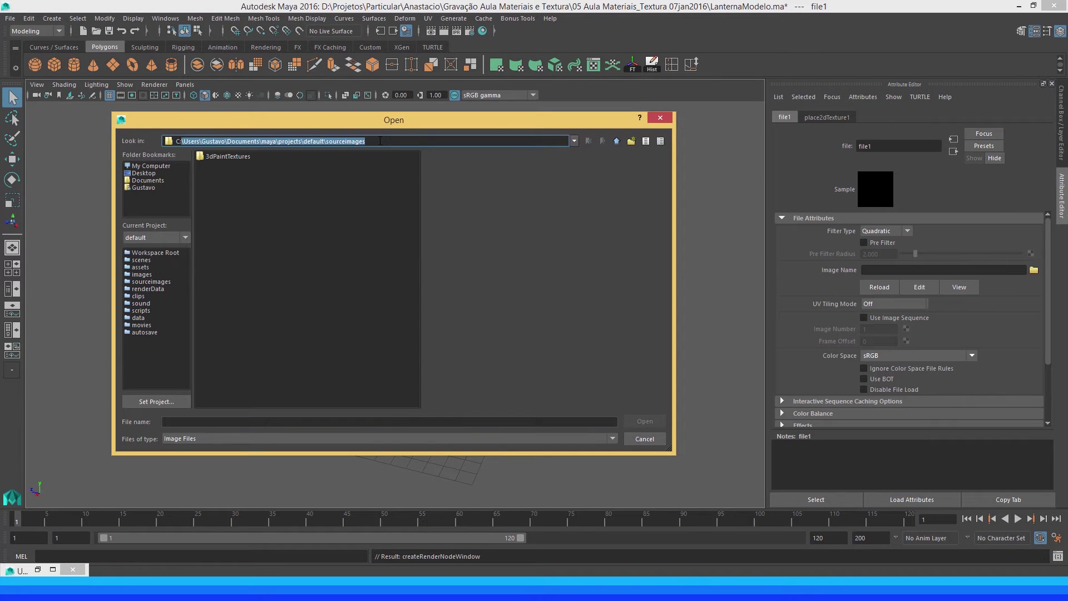
{"action": "key", "text": "shift+Left"}
{"action": "key", "text": "shift+Left"}
{"action": "key", "text": "shift+Left"}
{"action": "key", "text": "shift+Left"}
{"action": "key", "text": "shift+Left"}
{"action": "key", "text": "shift+Left"}
{"action": "left_click_drag", "start_coordinate": [384, 140], "coordinate": [157, 134]}
{"action": "type", "text": "D:\\Projetos\\Particular\\Anastacio\\Gravação Aula Materiais e Textura\\05 Aula Materiais_Textura 07jan2016\\Textura"}
{"action": "key", "text": "Return"}
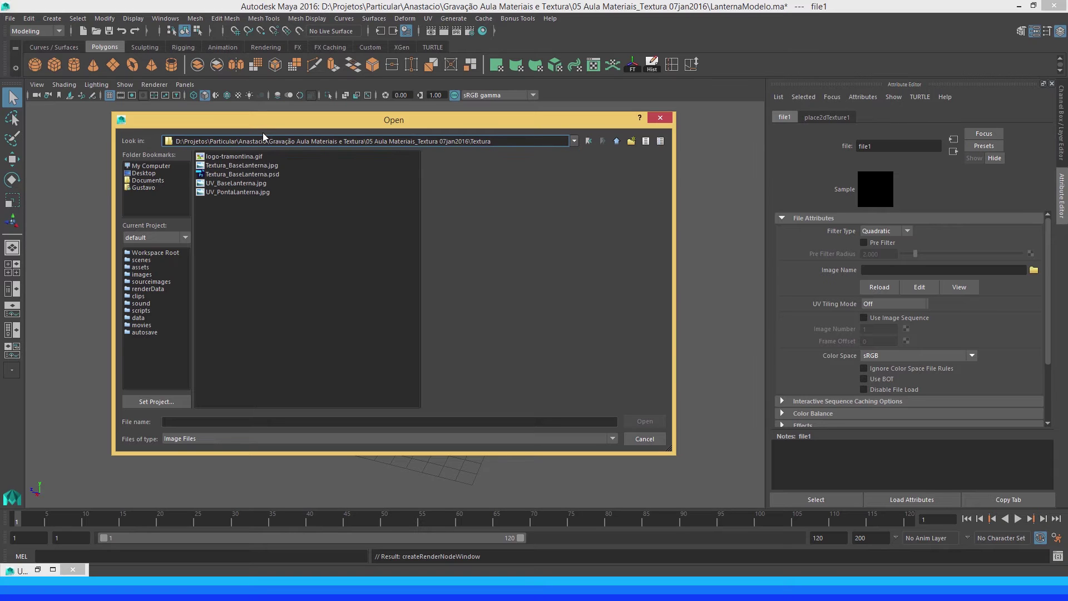
- Load Textura_BaseLanterna.jpg and enable textured display in the viewport
{"action": "left_click", "coordinate": [258, 166]}
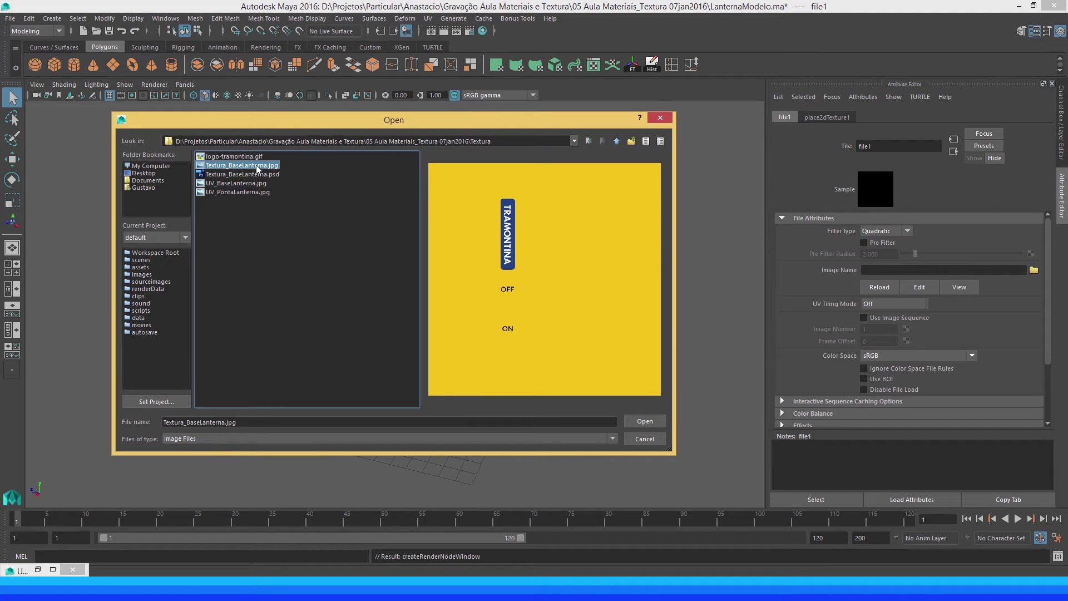
{"action": "double_click", "coordinate": [255, 167]}
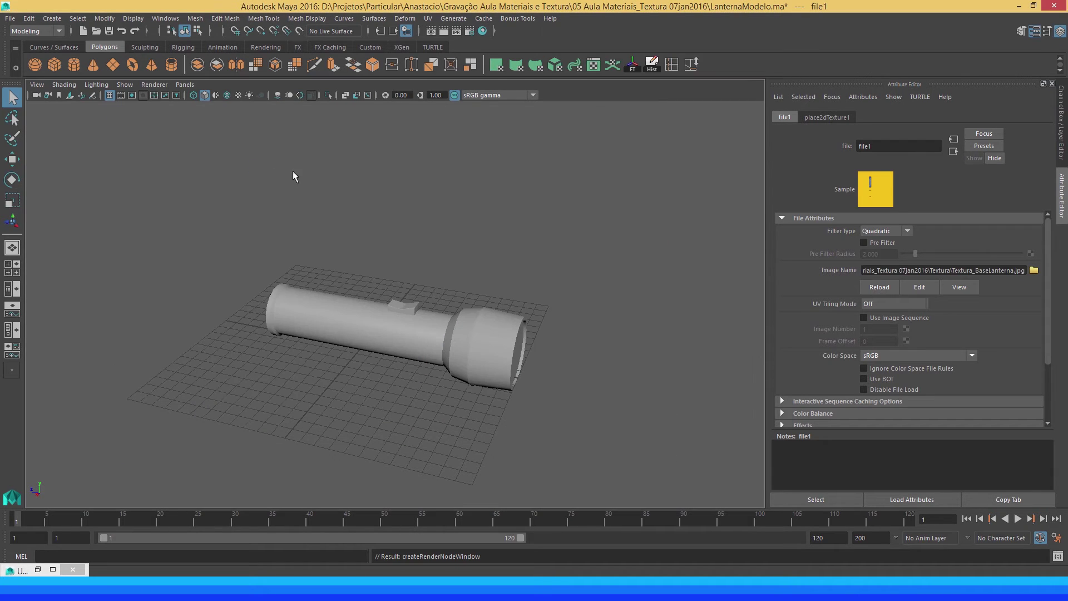
{"action": "left_click", "coordinate": [238, 95]}
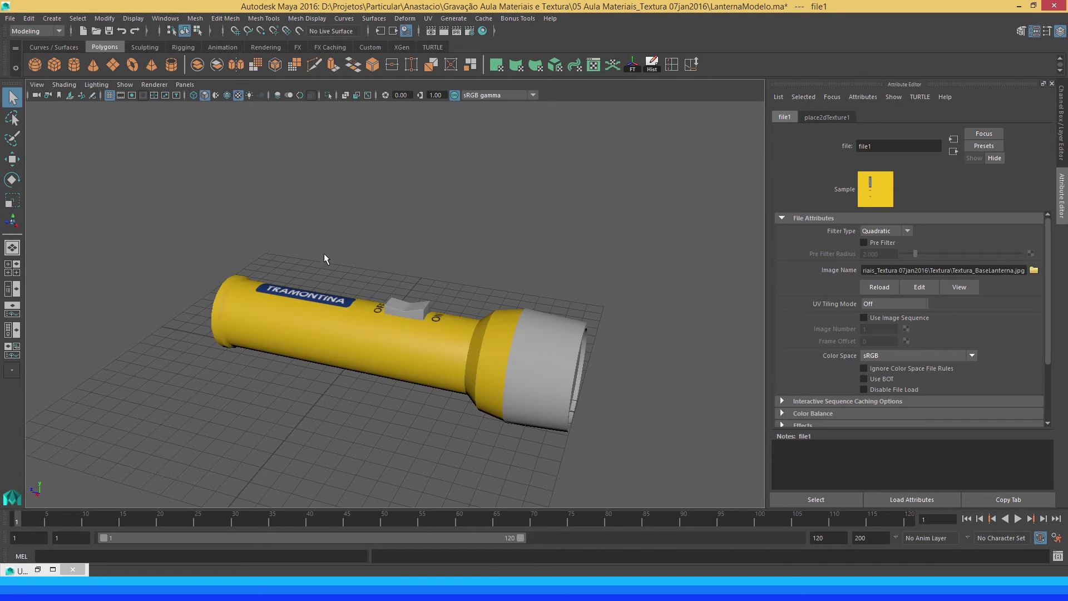
- Inspect the flashlight's switch labels, find them mirrored, and bring Photoshop back to the front
{"action": "mouse_move", "coordinate": [296, 279]}
{"action": "left_mouse_down"}
{"action": "mouse_move", "coordinate": [343, 300]}
{"action": "mouse_move", "coordinate": [451, 297]}
{"action": "mouse_move", "coordinate": [421, 288]}
{"action": "mouse_move", "coordinate": [444, 336]}
{"action": "mouse_move", "coordinate": [445, 174]}
{"action": "left_mouse_up"}
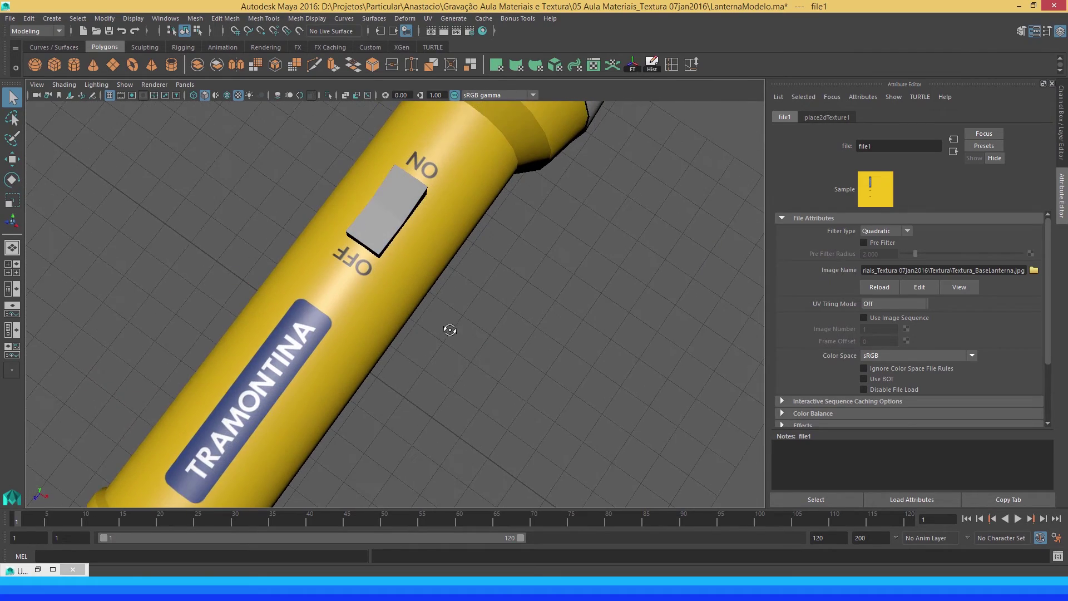
{"action": "mouse_move", "coordinate": [378, 202]}
{"action": "left_mouse_down"}
{"action": "mouse_move", "coordinate": [419, 205]}
{"action": "mouse_move", "coordinate": [422, 470]}
{"action": "left_mouse_up"}
{"action": "scroll", "coordinate": [419, 205], "scroll_direction": "down", "scroll_amount": 3}
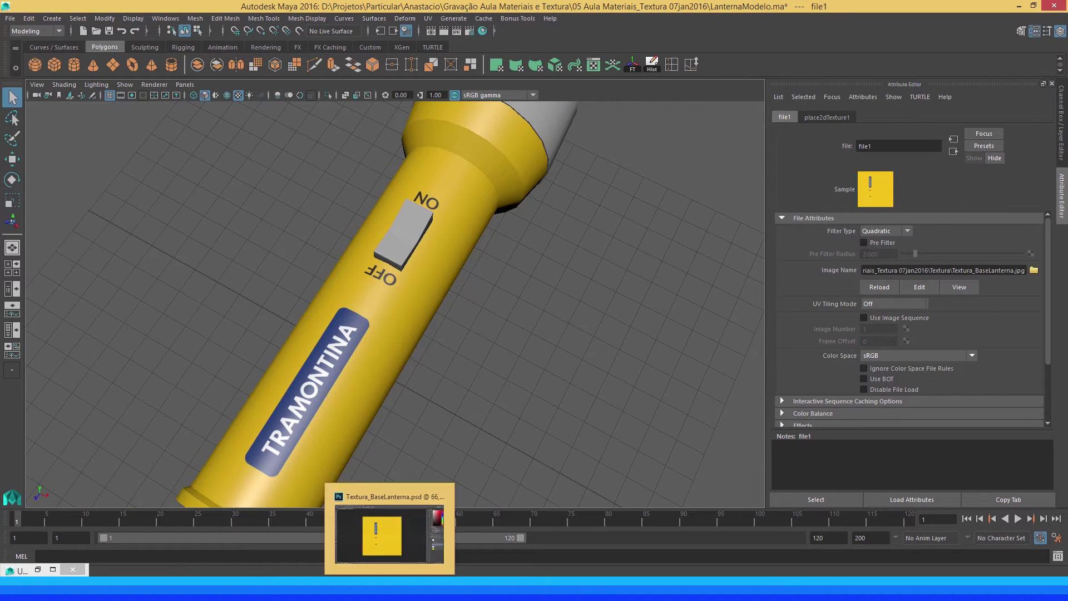
{"action": "left_click", "coordinate": [397, 576]}
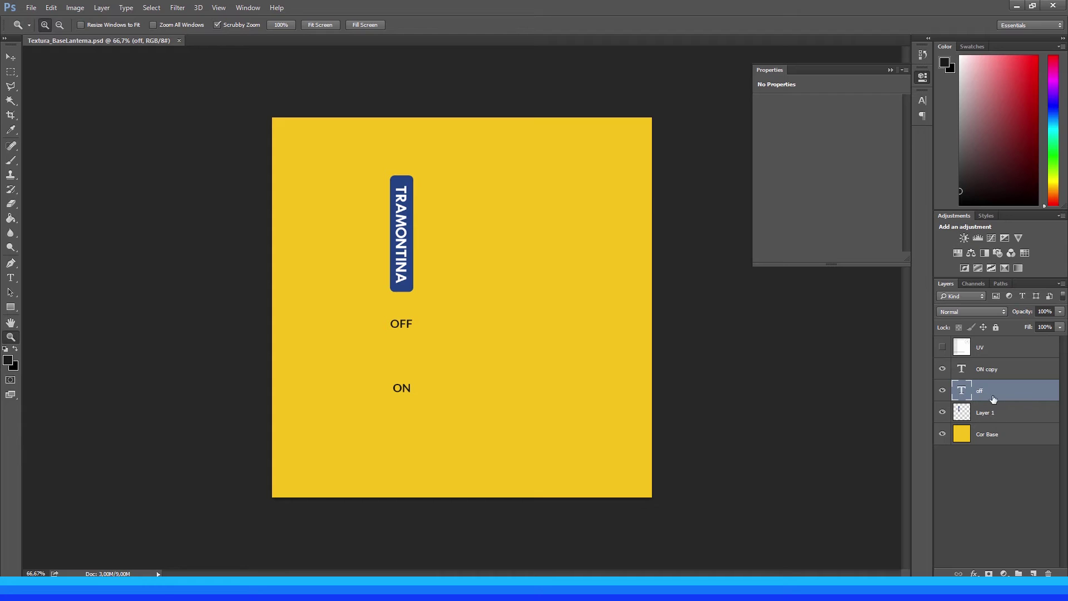
- Zoom in on the OFF label and rotate it 180°
{"action": "key", "text": "v"}
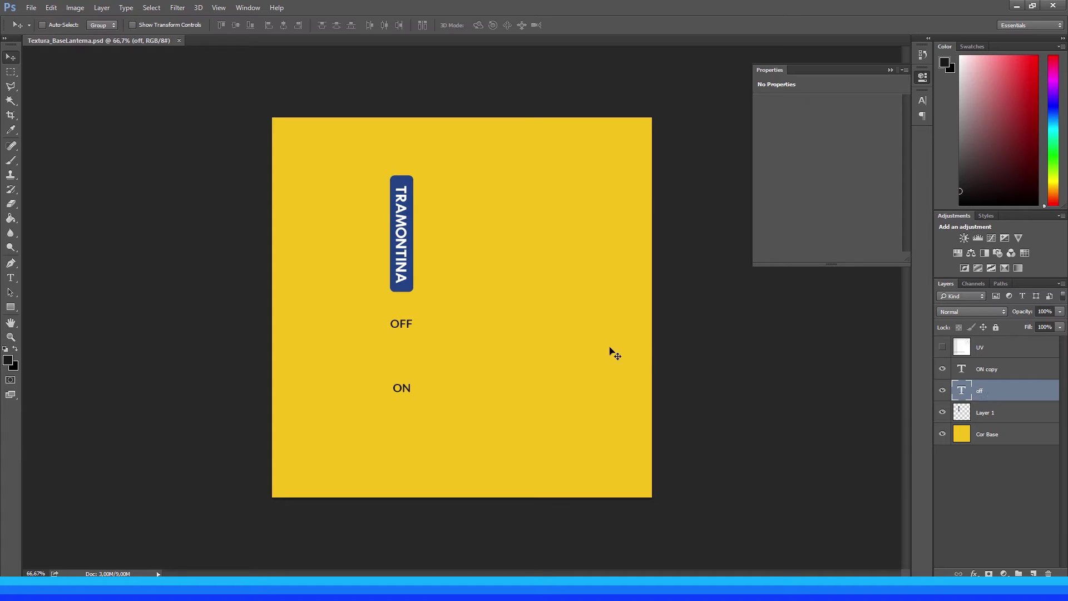
{"action": "left_click_drag", "start_coordinate": [440, 338], "coordinate": [440, 339]}
{"action": "key", "text": "z"}
{"action": "left_click", "coordinate": [405, 322]}
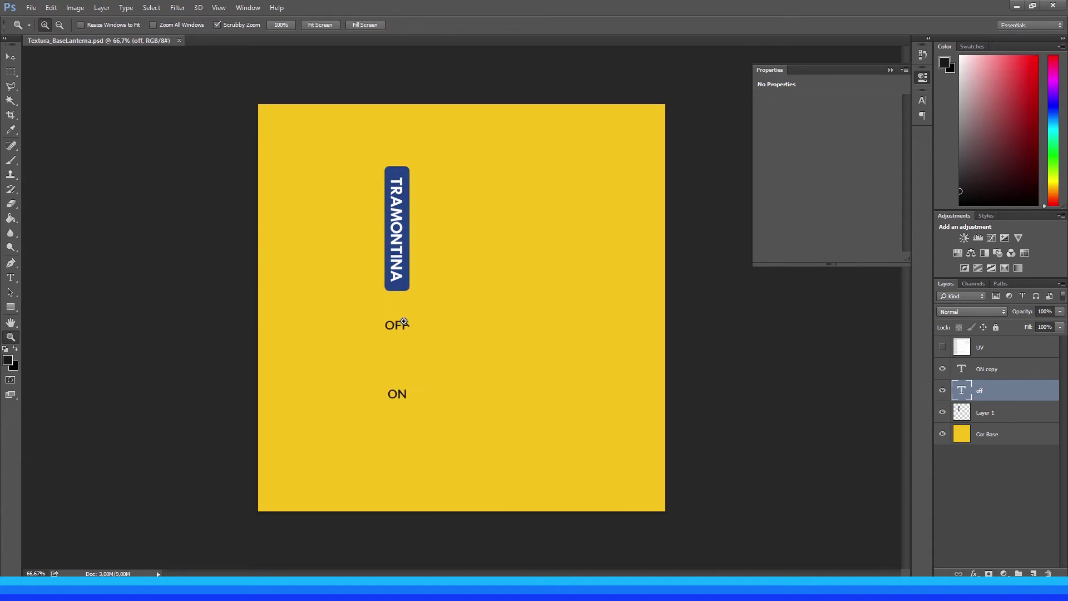
{"action": "key", "text": "v"}
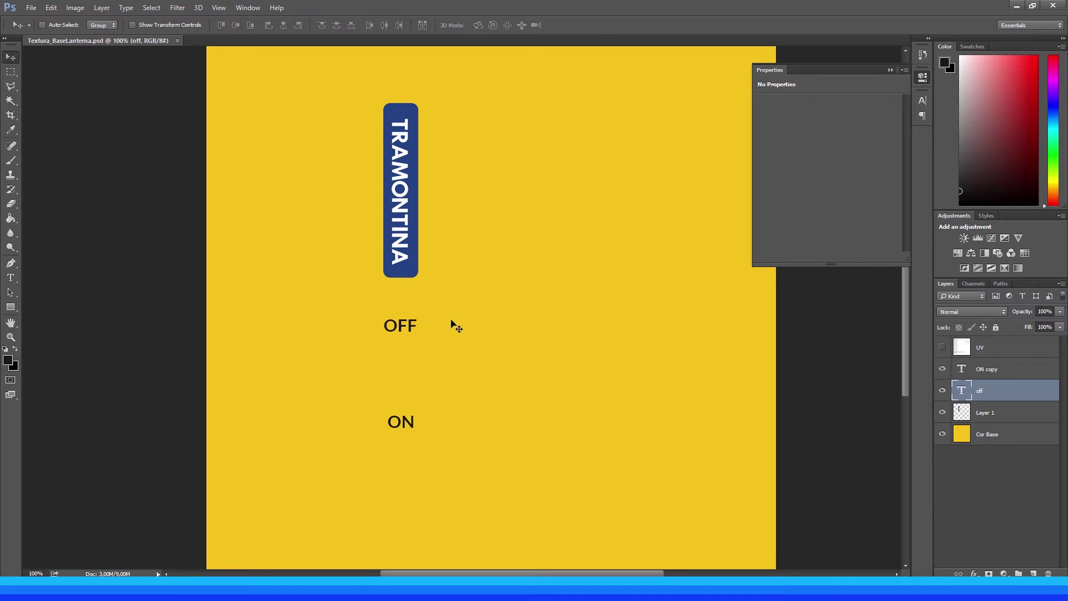
{"action": "key", "text": "ctrl+t"}
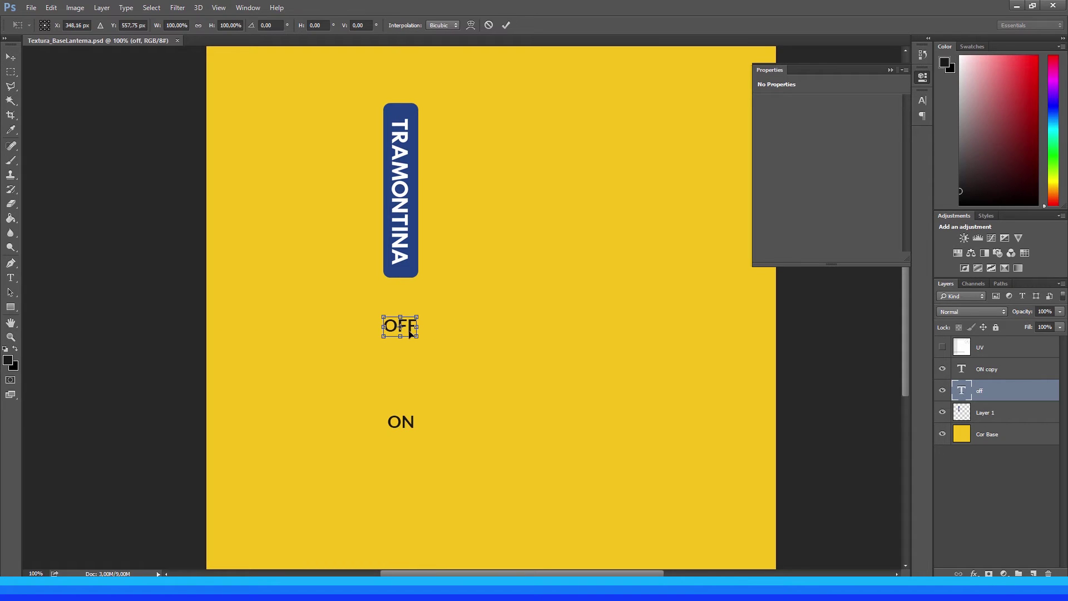
{"action": "right_click", "coordinate": [409, 331]}
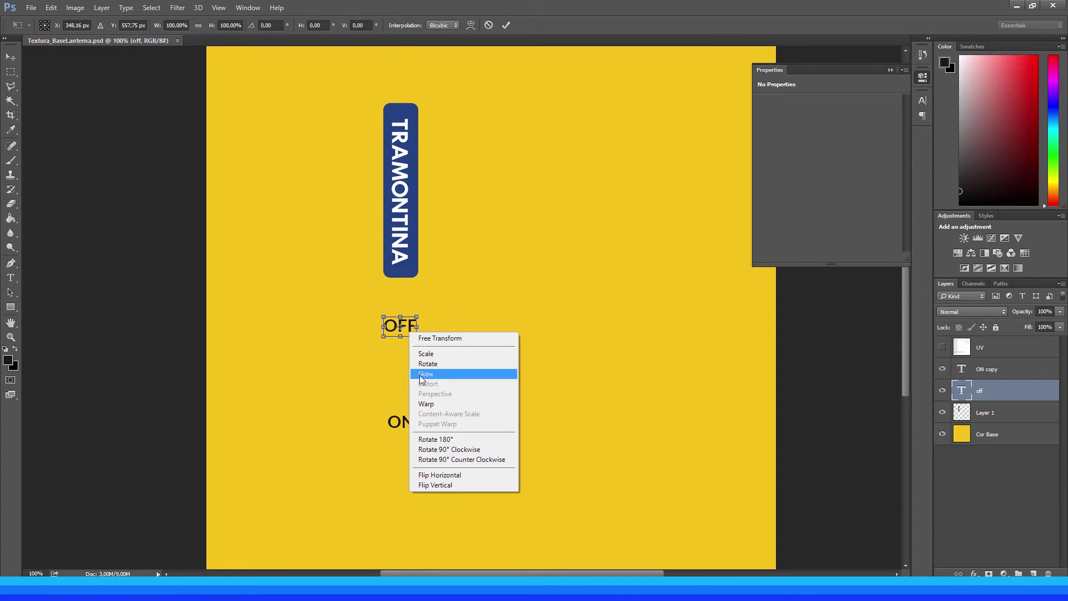
{"action": "left_click", "coordinate": [457, 441]}
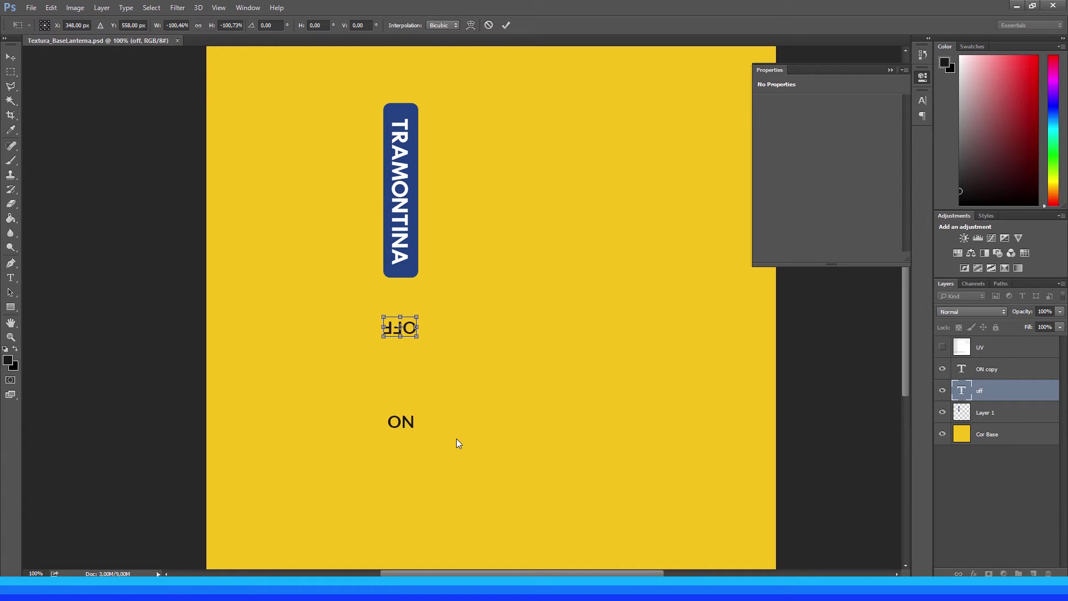
{"action": "key", "text": "Return"}
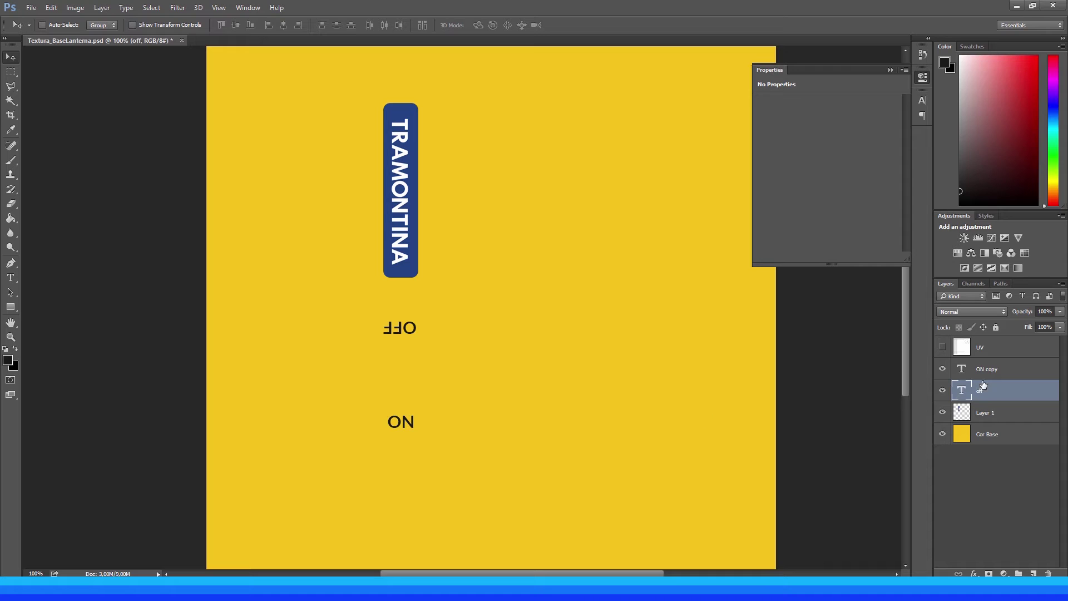
- Rotate the ON copy label 180°
{"action": "left_click", "coordinate": [995, 371]}
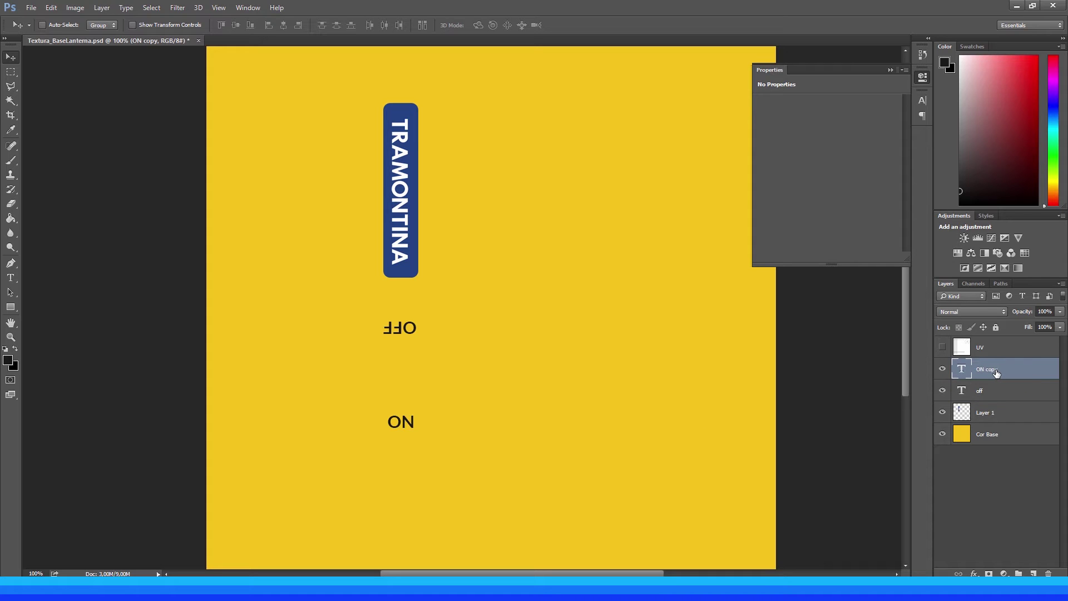
{"action": "key", "text": "ctrl+t"}
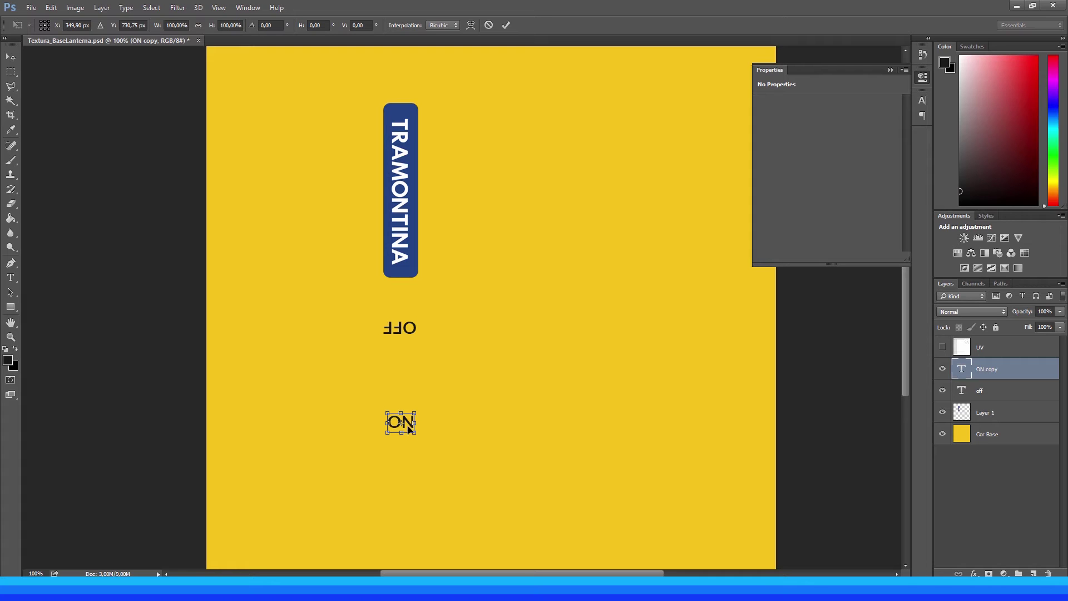
{"action": "right_click", "coordinate": [408, 426]}
{"action": "left_click", "coordinate": [435, 373]}
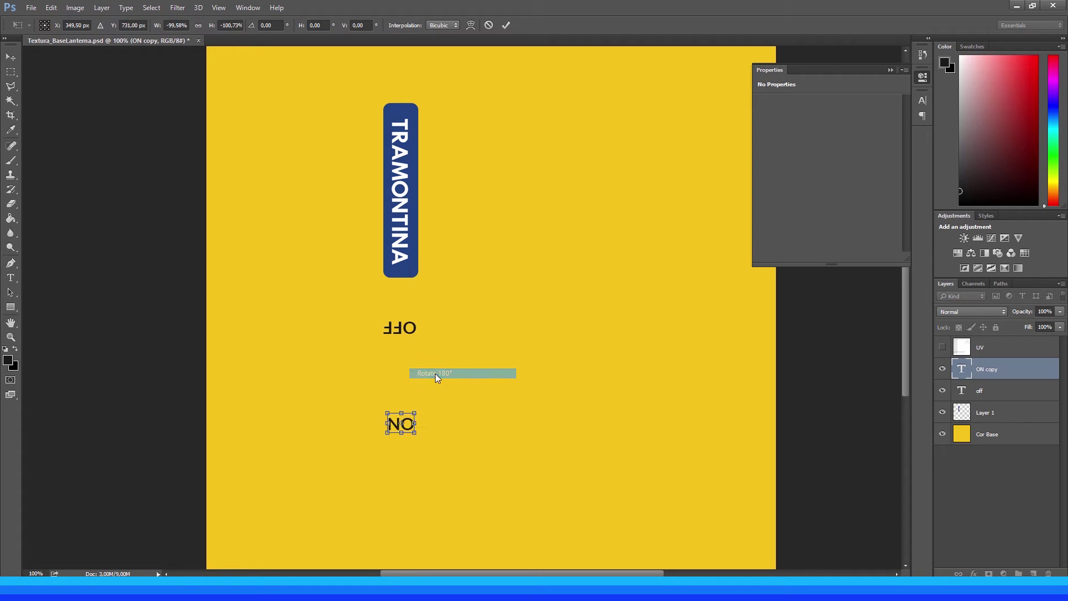
{"action": "key", "text": "Return"}
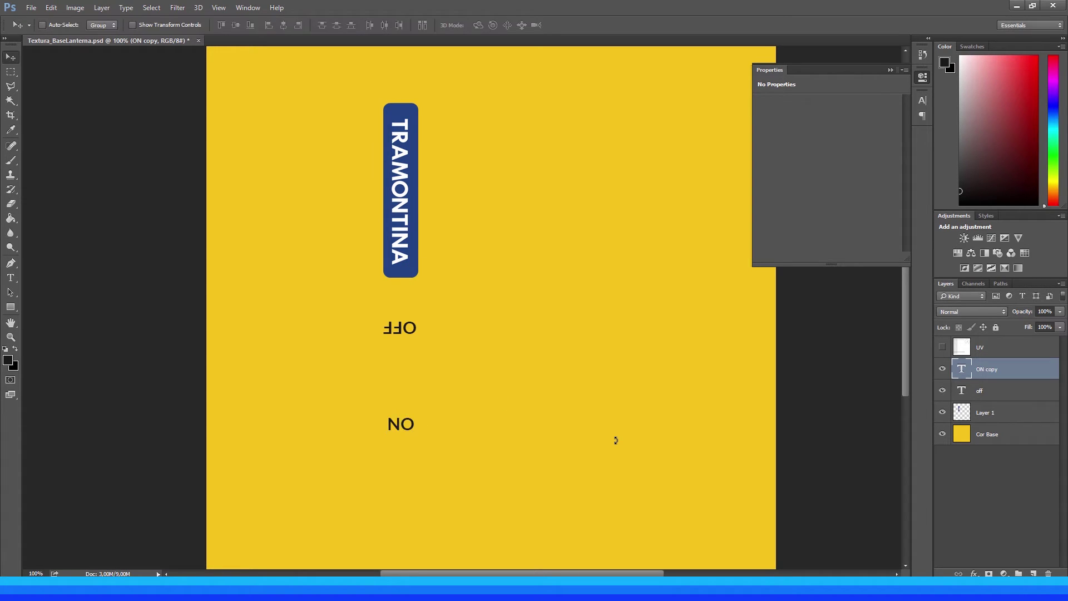
- Re-save the texture as JPEG, overwriting the existing Textura_BaseLanterna.jpg
{"action": "left_click", "coordinate": [616, 440]}
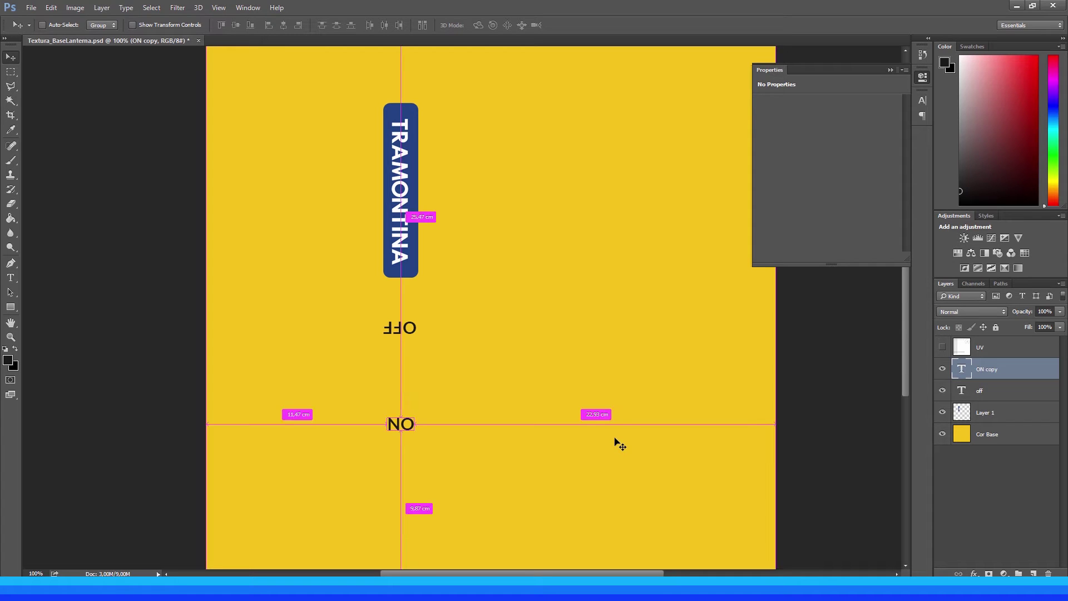
{"action": "key", "text": "ctrl+shift+s"}
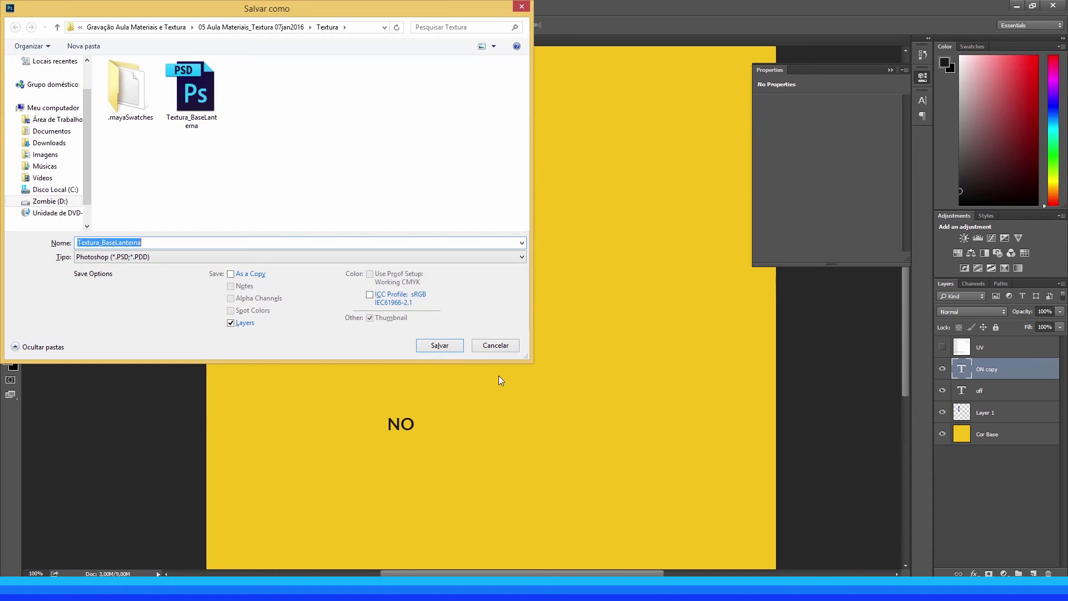
{"action": "left_click", "coordinate": [256, 257]}
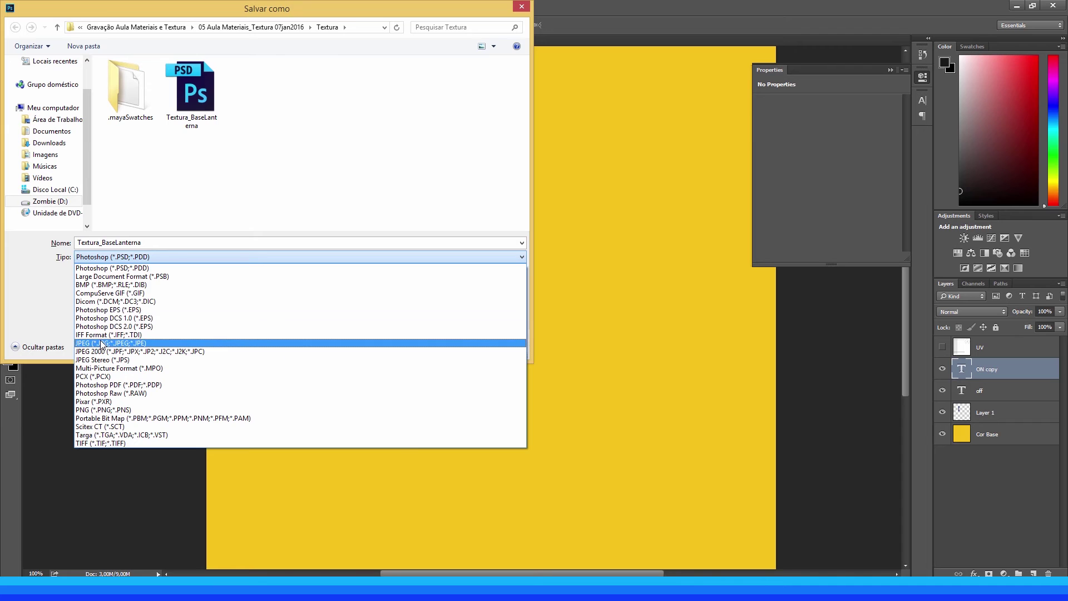
{"action": "left_click", "coordinate": [147, 334]}
{"action": "left_click", "coordinate": [196, 121]}
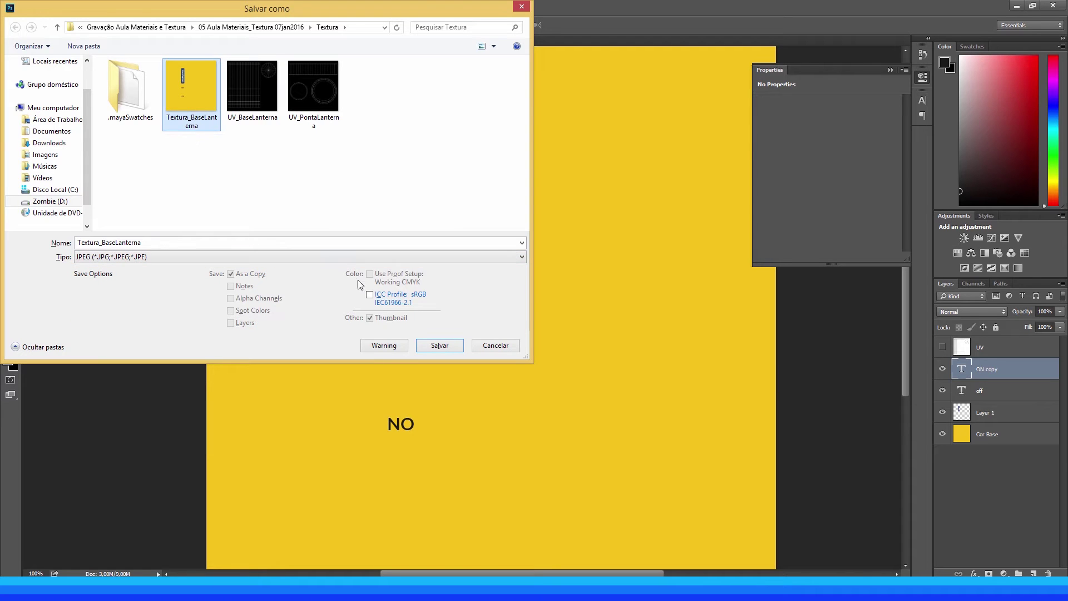
{"action": "left_click", "coordinate": [438, 346]}
{"action": "left_click", "coordinate": [556, 290]}
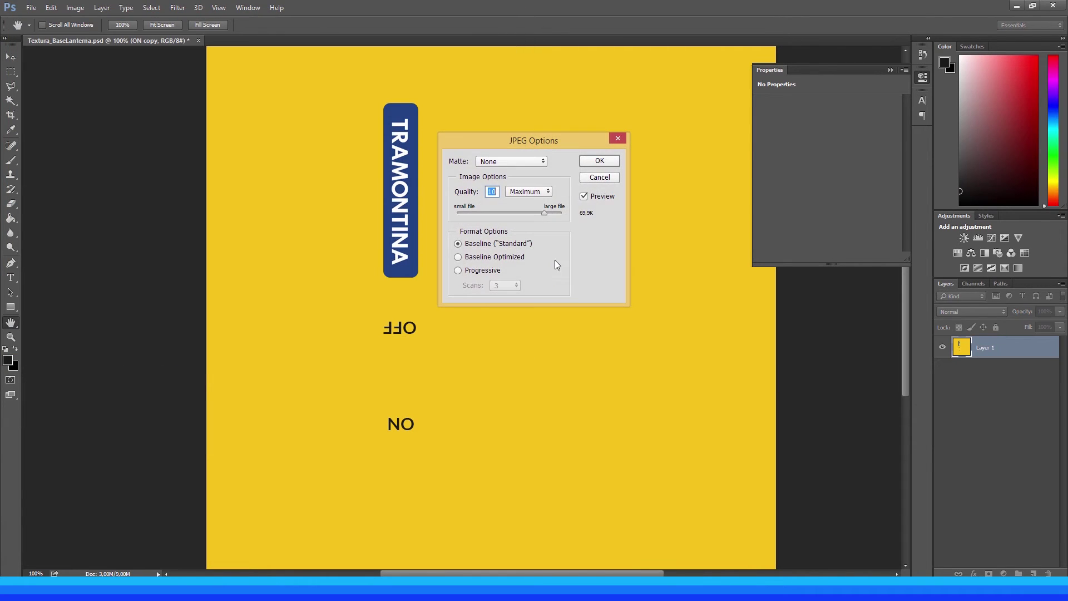
{"action": "left_click", "coordinate": [601, 164]}
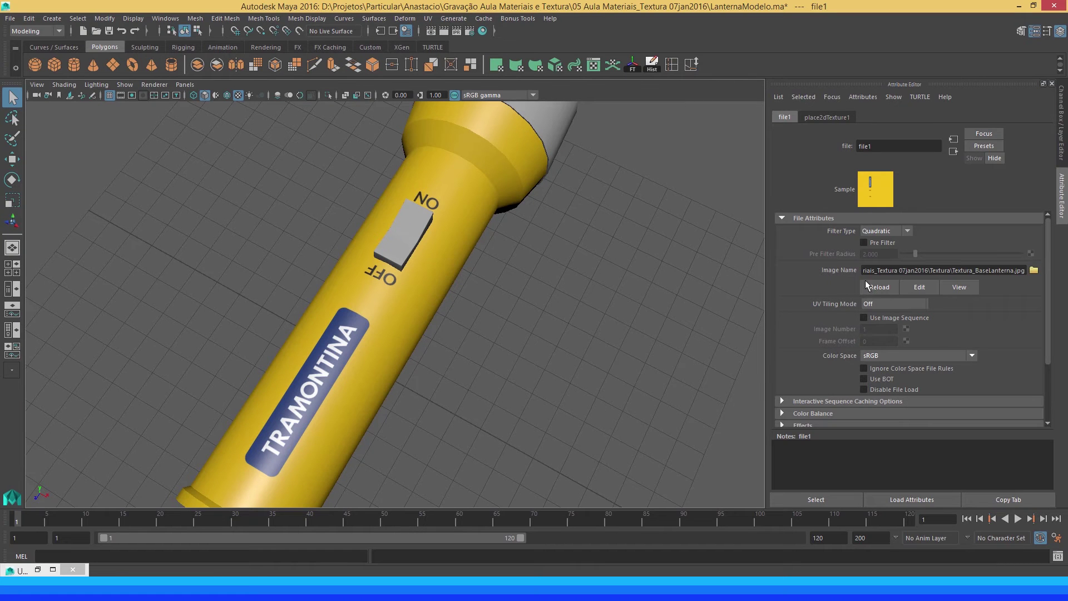
- Reload the updated texture, then orbit the flashlight to check the OFF/ON labels from several sides
{"action": "left_click", "coordinate": [879, 286]}
{"action": "scroll", "coordinate": [431, 212], "scroll_direction": "down", "scroll_amount": 5}
{"action": "left_click_drag", "start_coordinate": [431, 211], "coordinate": [407, 299]}
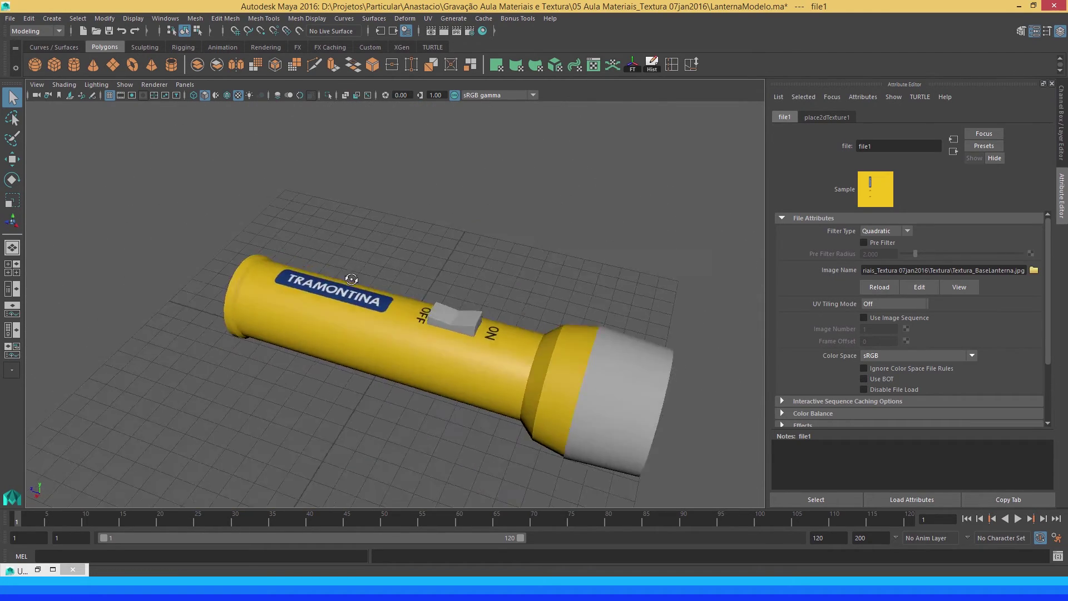
{"action": "scroll", "coordinate": [406, 300], "scroll_direction": "up", "scroll_amount": 2}
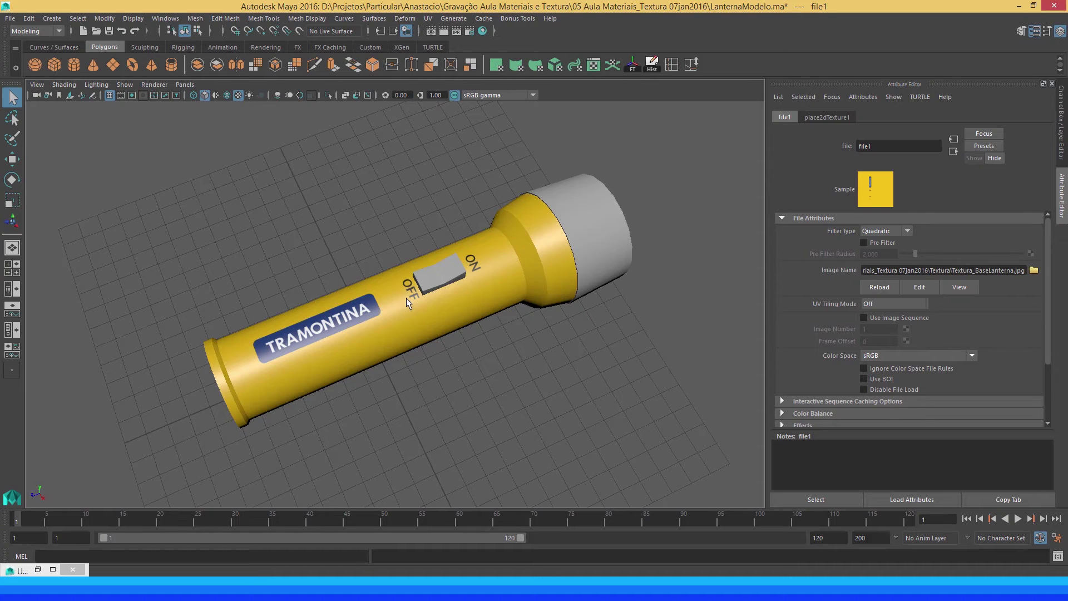
{"action": "mouse_move", "coordinate": [443, 336]}
{"action": "left_mouse_down"}
{"action": "mouse_move", "coordinate": [350, 332]}
{"action": "mouse_move", "coordinate": [339, 347]}
{"action": "left_mouse_up"}
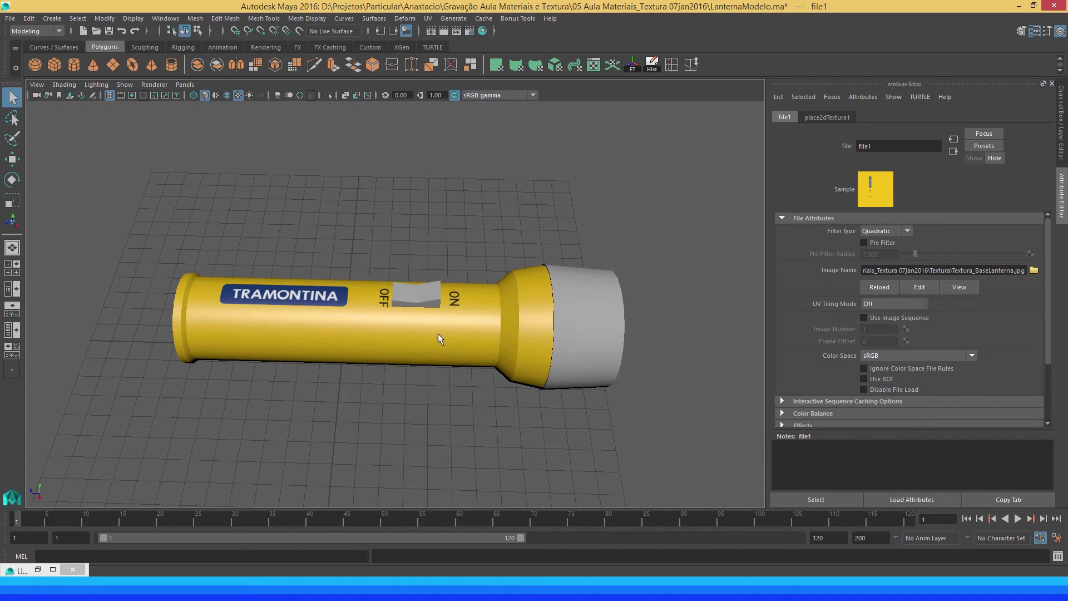
{"action": "mouse_move", "coordinate": [265, 314]}
{"action": "left_mouse_down"}
{"action": "mouse_move", "coordinate": [269, 333]}
{"action": "mouse_move", "coordinate": [270, 319]}
{"action": "mouse_move", "coordinate": [450, 336]}
{"action": "left_mouse_up"}
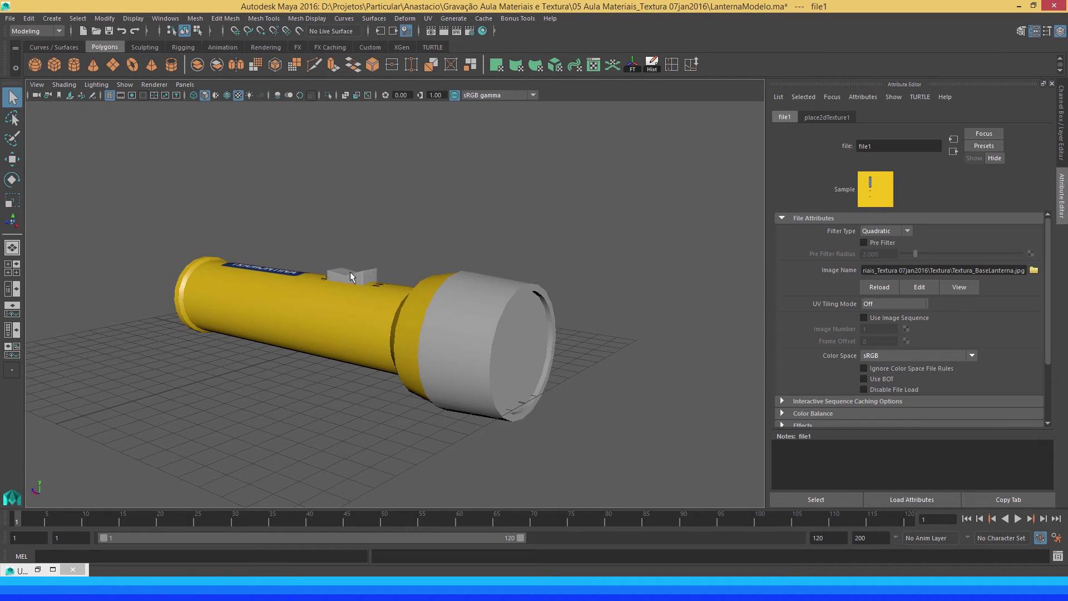
{"action": "mouse_move", "coordinate": [333, 279]}
{"action": "left_mouse_down"}
{"action": "mouse_move", "coordinate": [370, 276]}
{"action": "mouse_move", "coordinate": [412, 302]}
{"action": "mouse_move", "coordinate": [408, 345]}
{"action": "left_mouse_up"}
- Select the flashlight's grey head and add the switch to the selection
{"action": "left_click", "coordinate": [412, 303]}
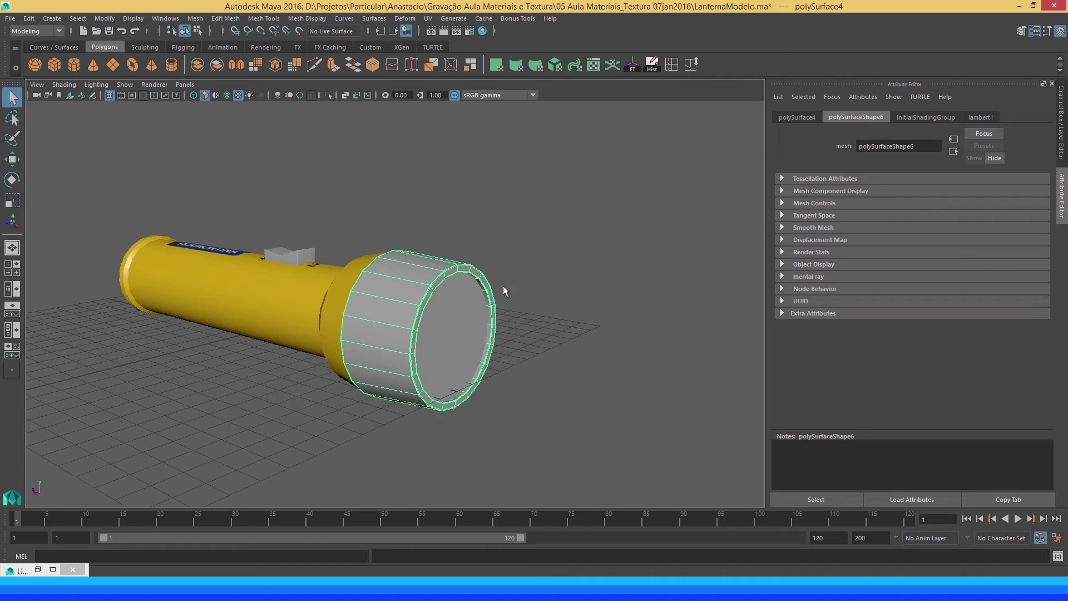
{"action": "scroll", "coordinate": [396, 327], "scroll_direction": "up", "scroll_amount": 1}
{"action": "scroll", "coordinate": [410, 318], "scroll_direction": "up", "scroll_amount": 2}
{"action": "scroll", "coordinate": [382, 334], "scroll_direction": "up", "scroll_amount": 2}
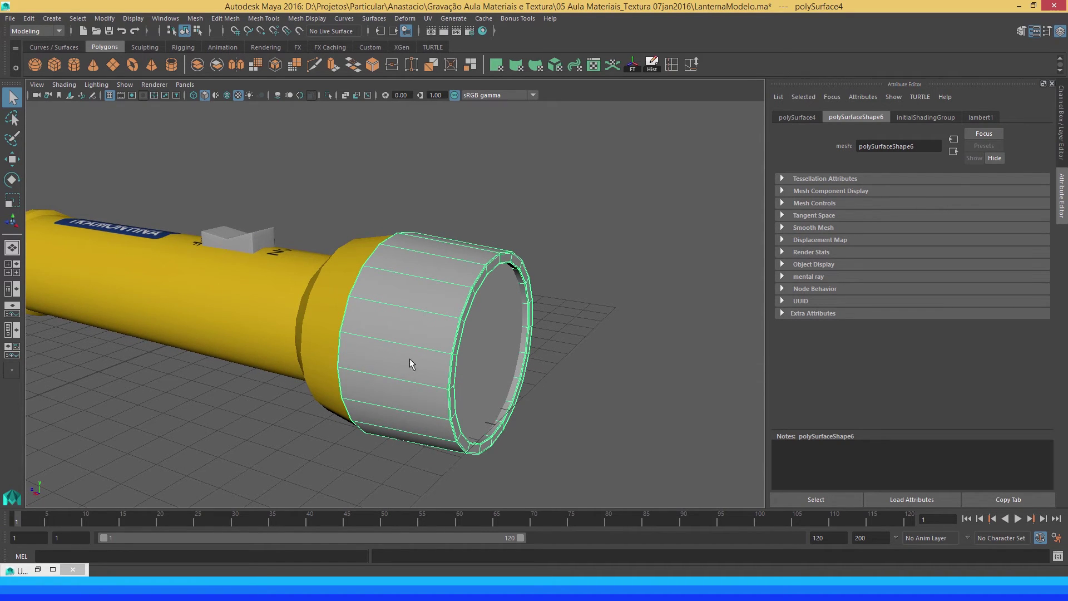
{"action": "mouse_move", "coordinate": [404, 372]}
{"action": "left_mouse_down"}
{"action": "mouse_move", "coordinate": [395, 339]}
{"action": "mouse_move", "coordinate": [372, 317]}
{"action": "mouse_move", "coordinate": [410, 334]}
{"action": "mouse_move", "coordinate": [359, 302]}
{"action": "mouse_move", "coordinate": [388, 315]}
{"action": "left_mouse_up"}
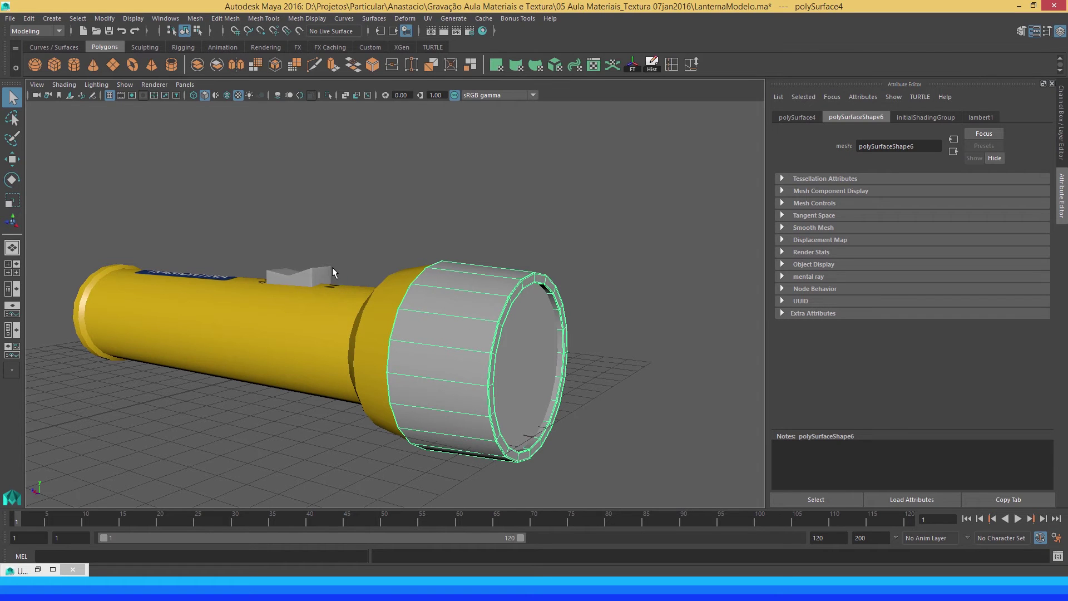
{"action": "left_click", "coordinate": [315, 269]}
{"action": "left_click_drag", "start_coordinate": [315, 269], "coordinate": [291, 263]}
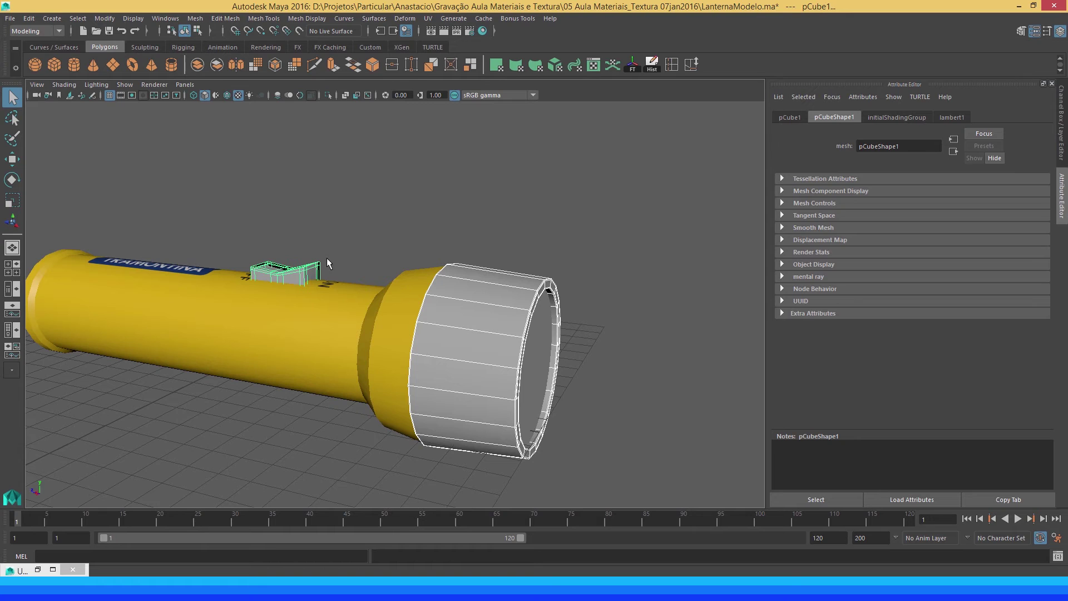
- Assign them a new Blinn with near-black colour, eccentricity 0.379 and darker specular colour
{"action": "right_click", "coordinate": [342, 226]}
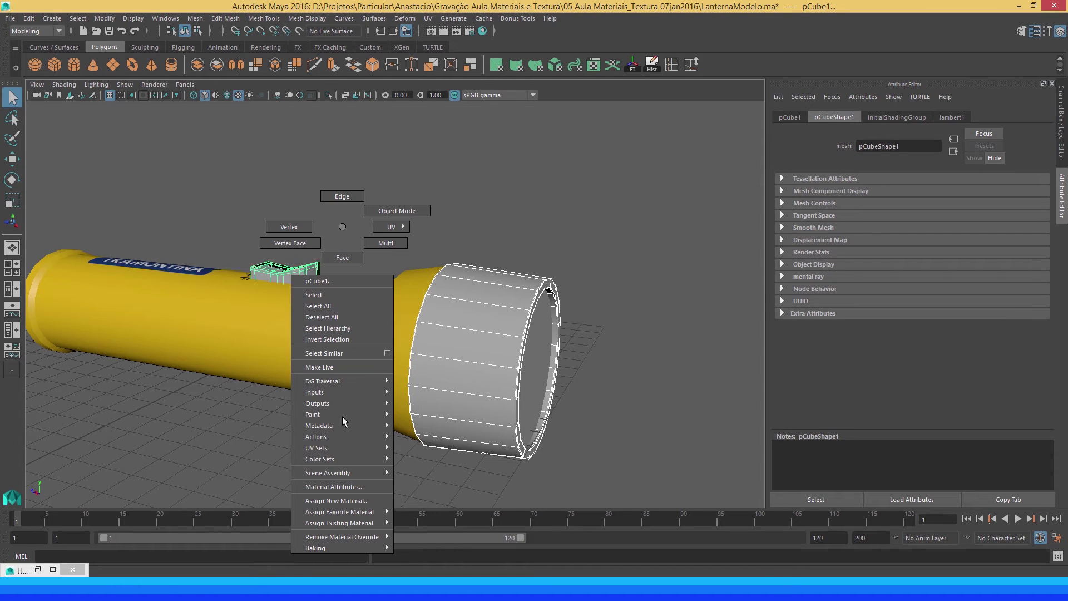
{"action": "left_click", "coordinate": [340, 499]}
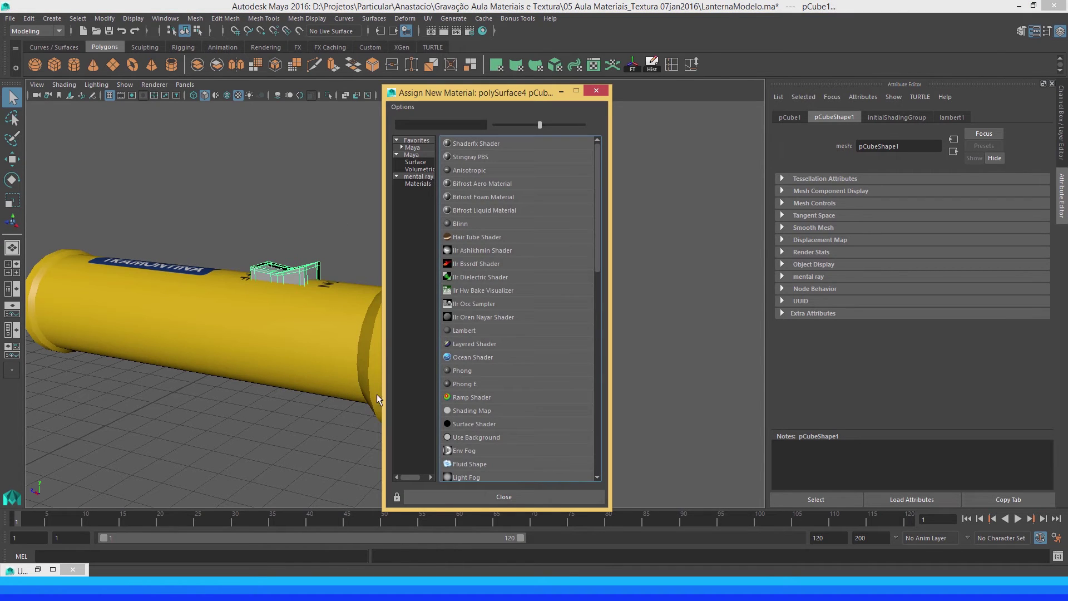
{"action": "left_click", "coordinate": [460, 222]}
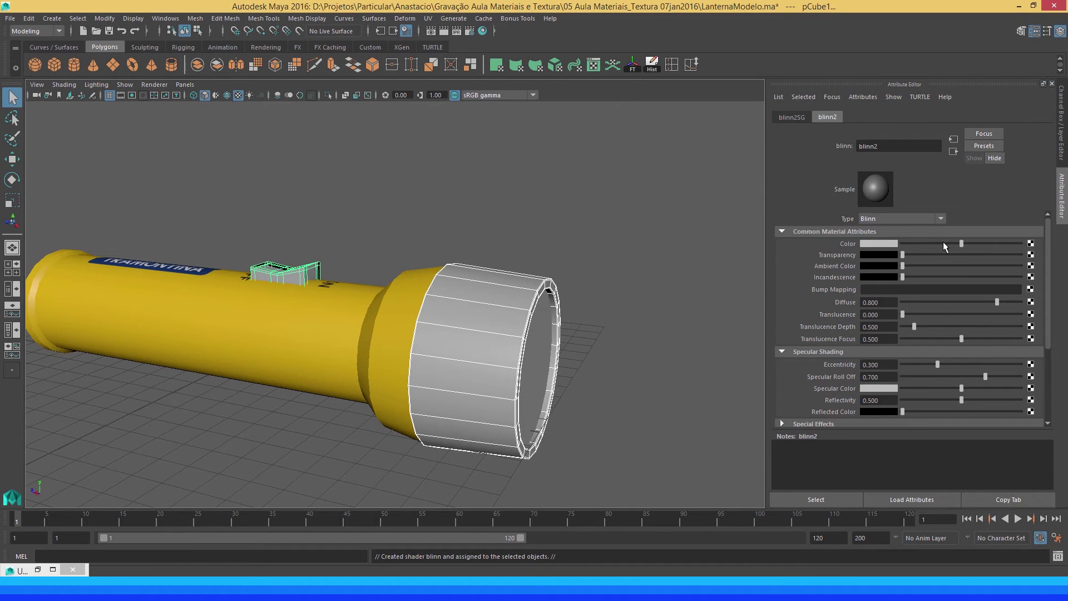
{"action": "left_click_drag", "start_coordinate": [951, 244], "coordinate": [911, 243]}
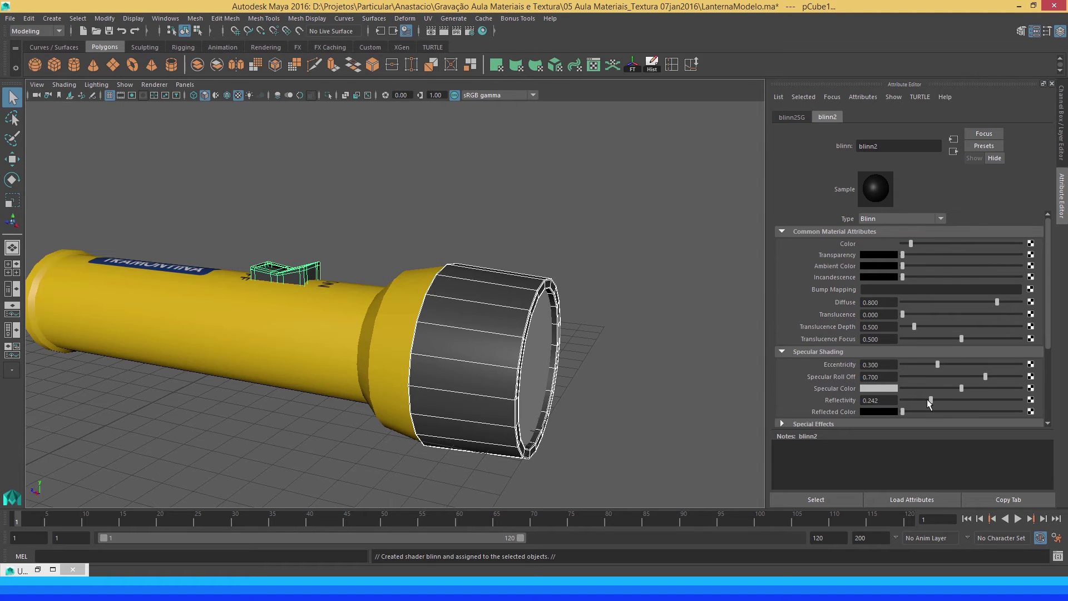
{"action": "mouse_move", "coordinate": [944, 365]}
{"action": "left_mouse_down"}
{"action": "mouse_move", "coordinate": [927, 388]}
{"action": "mouse_move", "coordinate": [969, 376]}
{"action": "left_mouse_up"}
{"action": "left_click", "coordinate": [584, 243]}
{"action": "mouse_move", "coordinate": [465, 222]}
{"action": "left_mouse_down"}
{"action": "mouse_move", "coordinate": [540, 237]}
{"action": "mouse_move", "coordinate": [422, 215]}
{"action": "left_mouse_up"}
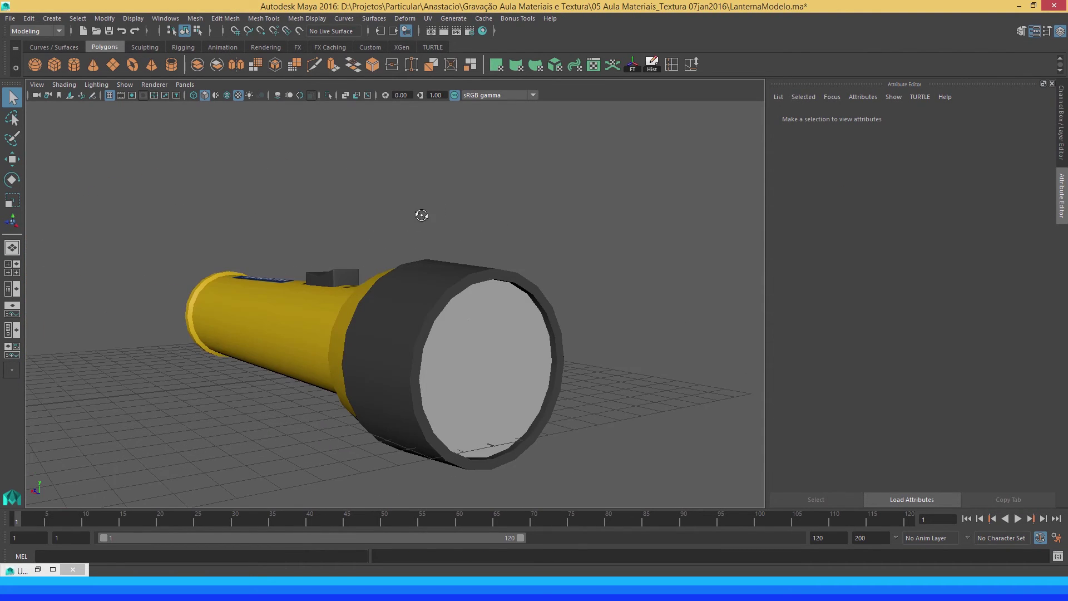
- Assign the lens face its own new Blinn material
{"action": "left_click", "coordinate": [477, 329]}
{"action": "left_click_drag", "start_coordinate": [489, 332], "coordinate": [503, 332]}
{"action": "right_click", "coordinate": [503, 332]}
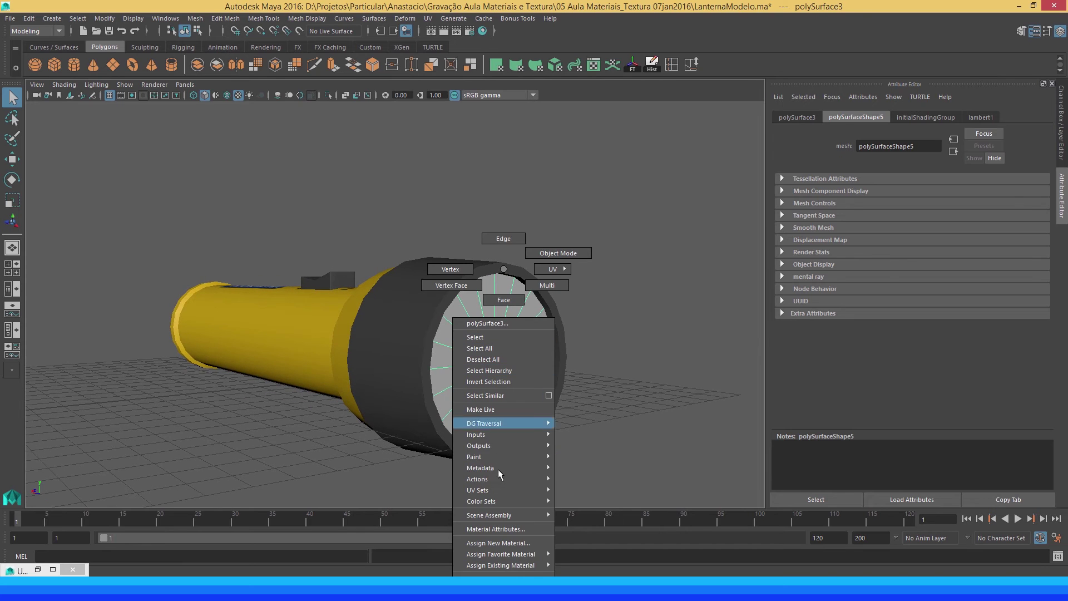
{"action": "left_click", "coordinate": [508, 543]}
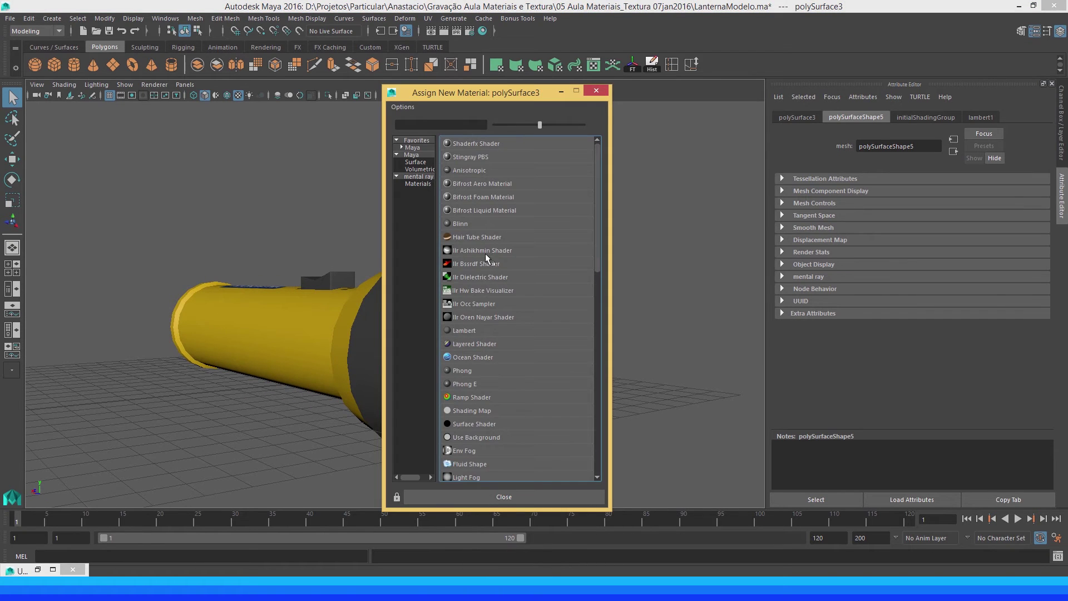
{"action": "left_click", "coordinate": [464, 222]}
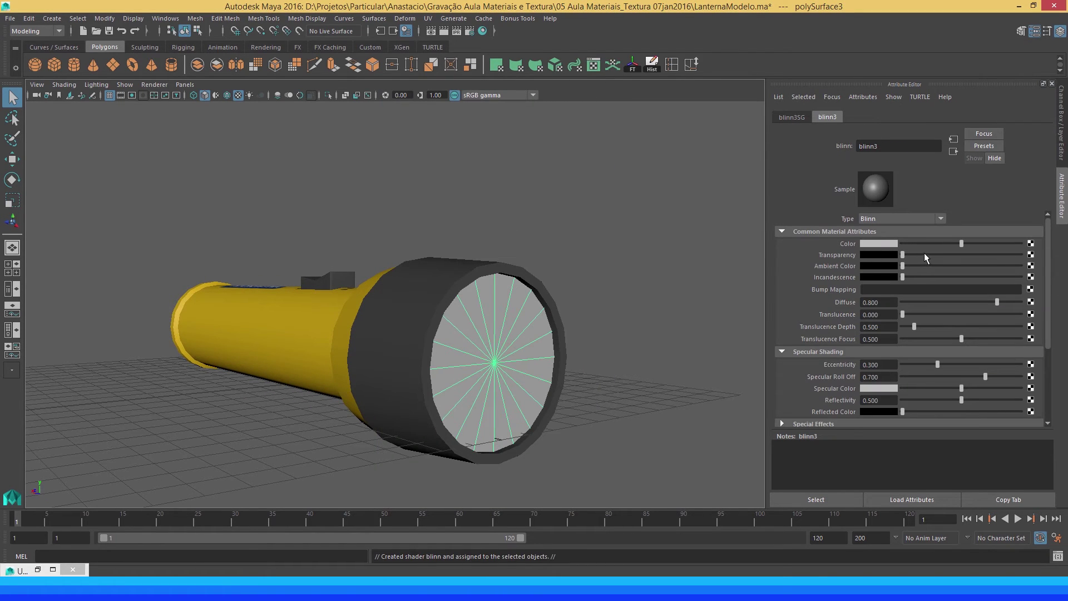
- Make the lens material partly transparent, with white ambient colour and glow intensity 0.204
{"action": "left_click_drag", "start_coordinate": [930, 254], "coordinate": [993, 243]}
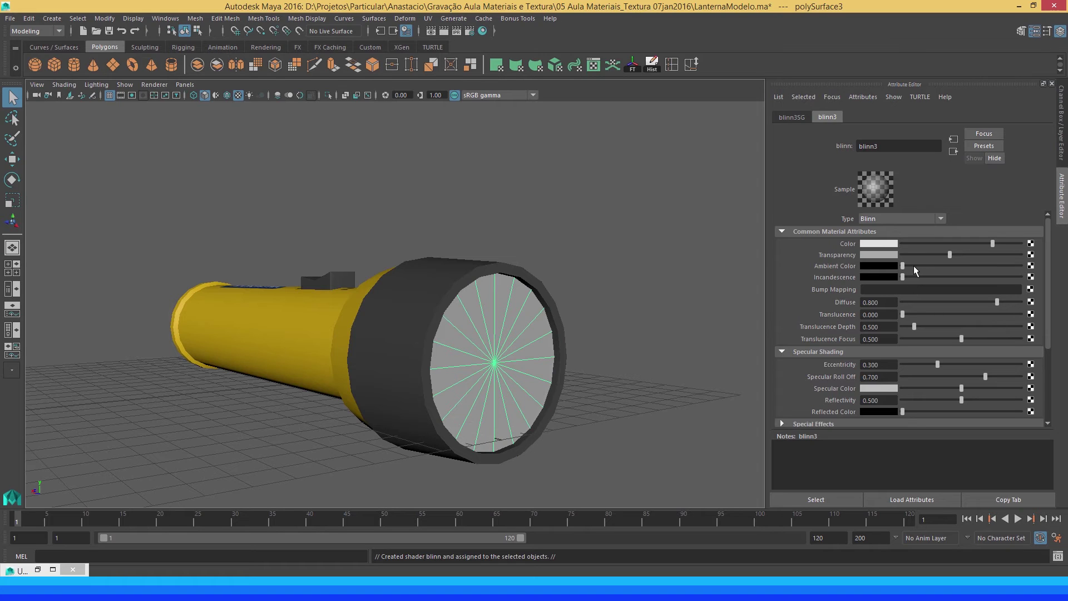
{"action": "left_click_drag", "start_coordinate": [913, 265], "coordinate": [1000, 267]}
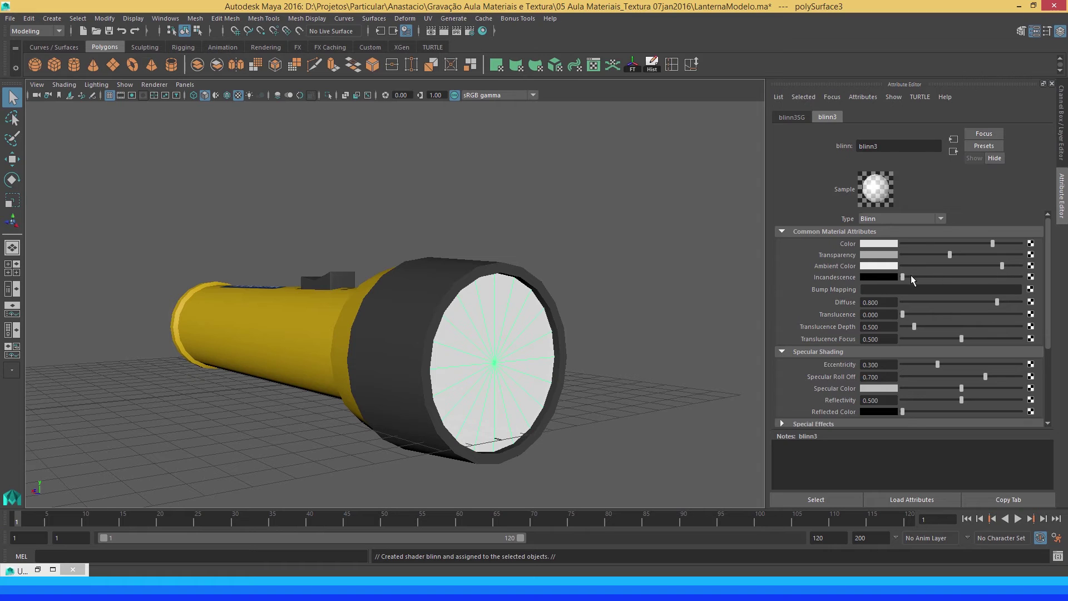
{"action": "scroll", "coordinate": [900, 361], "scroll_direction": "down", "scroll_amount": 3}
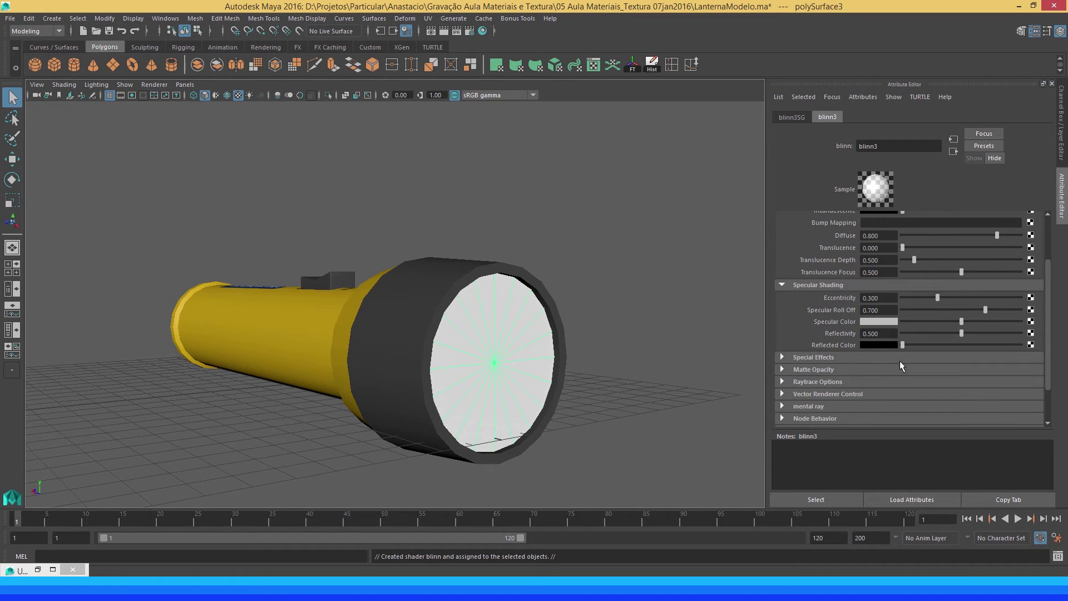
{"action": "left_click", "coordinate": [823, 358]}
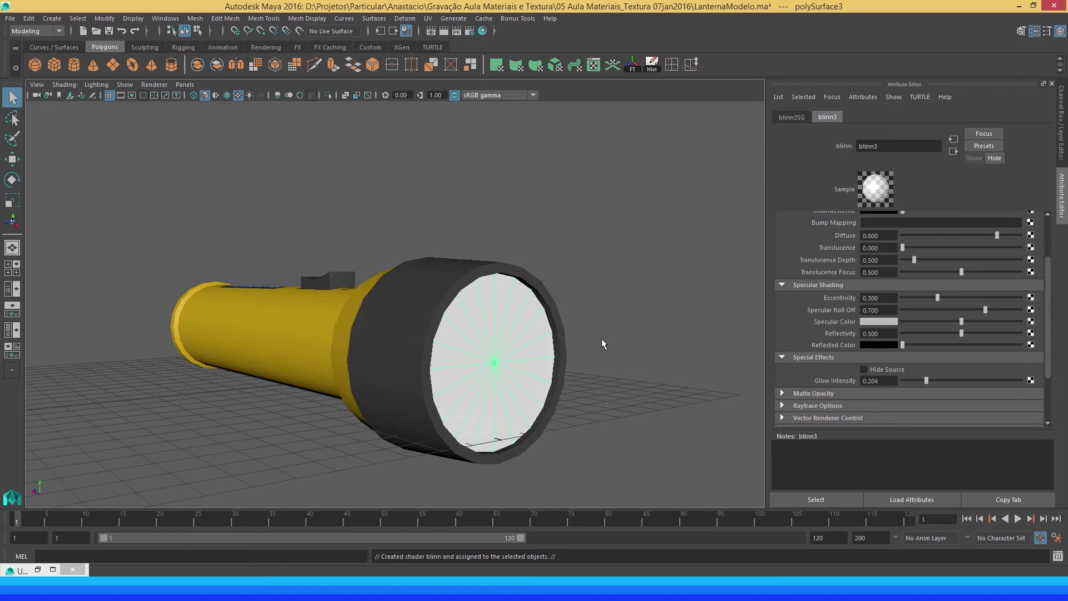
{"action": "left_click", "coordinate": [264, 207]}
{"action": "left_click_drag", "start_coordinate": [264, 207], "coordinate": [396, 237]}
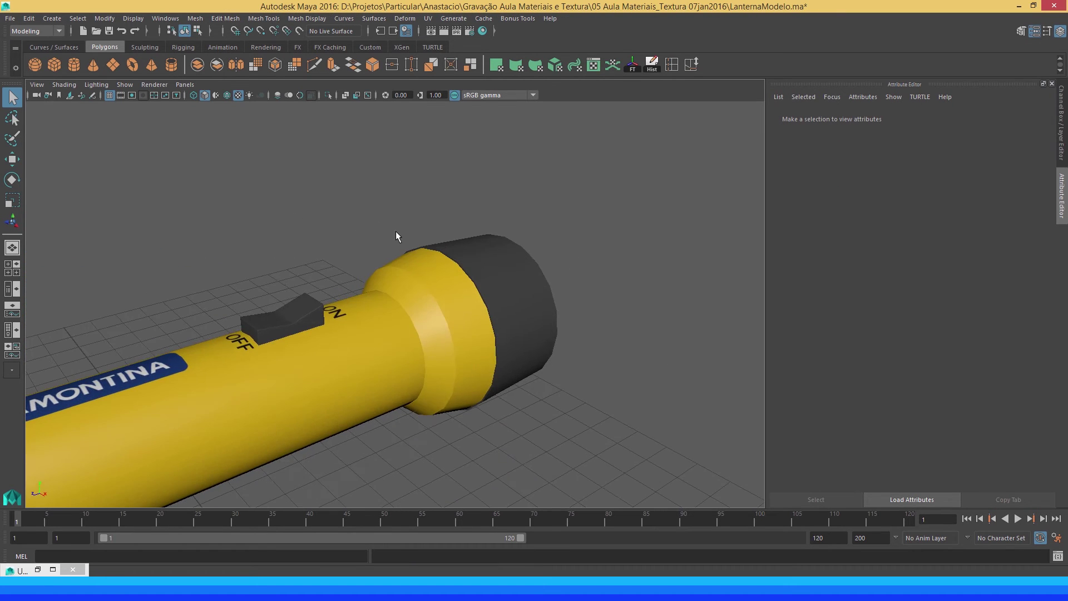
- Tint the lens's blinn3 Ambient Color and Color pale yellow
{"action": "left_click_drag", "start_coordinate": [585, 294], "coordinate": [496, 342]}
{"action": "left_click", "coordinate": [496, 341]}
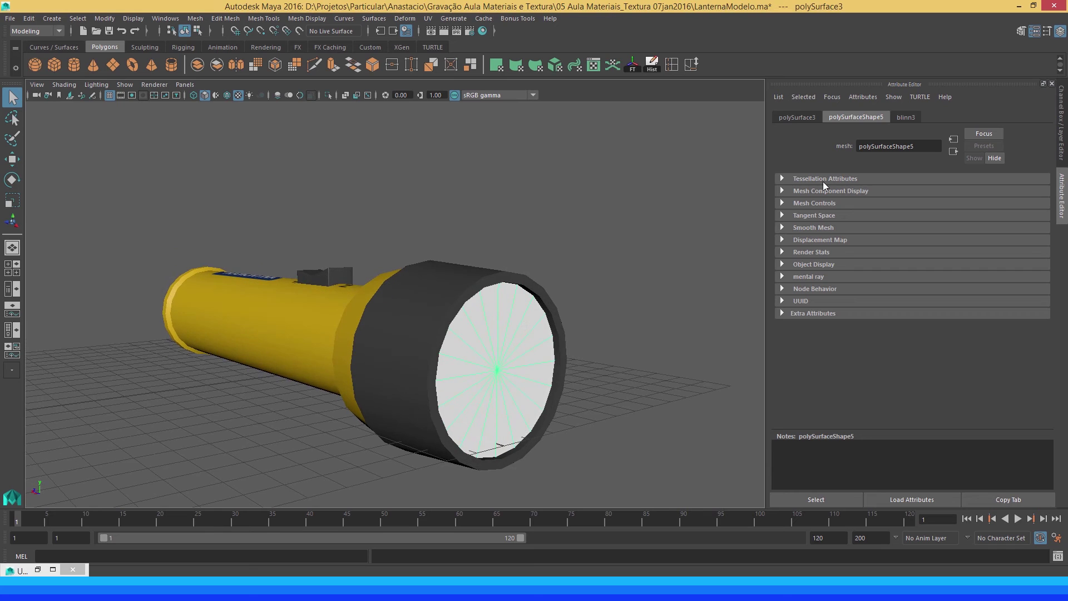
{"action": "left_click", "coordinate": [907, 117]}
{"action": "scroll", "coordinate": [920, 257], "scroll_direction": "up", "scroll_amount": 3}
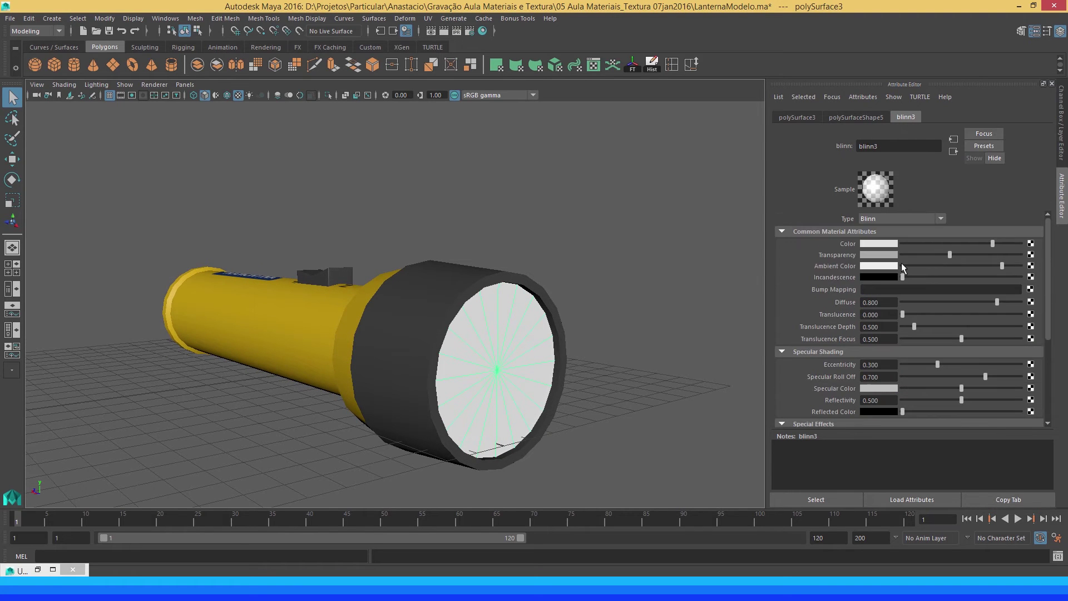
{"action": "left_click", "coordinate": [884, 267]}
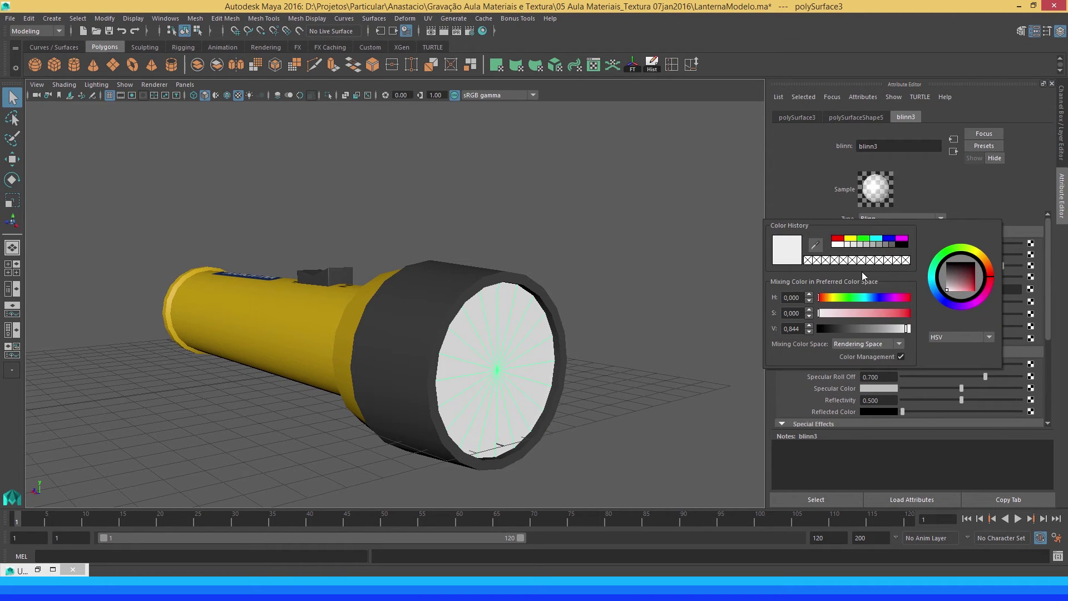
{"action": "left_click", "coordinate": [831, 298]}
{"action": "left_click", "coordinate": [835, 314]}
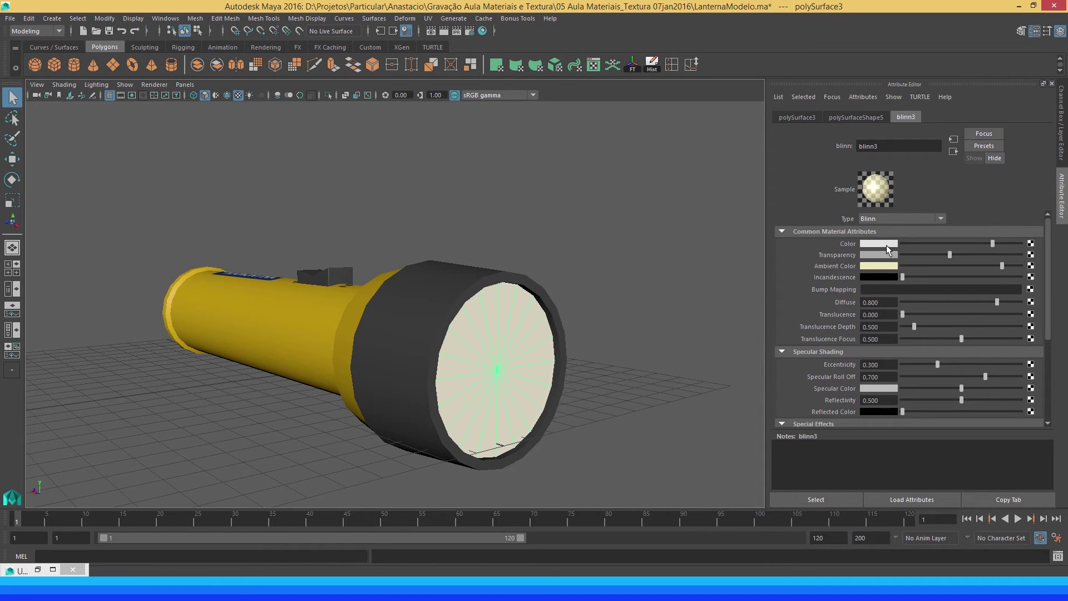
{"action": "left_click", "coordinate": [883, 244]}
{"action": "left_click", "coordinate": [813, 237]}
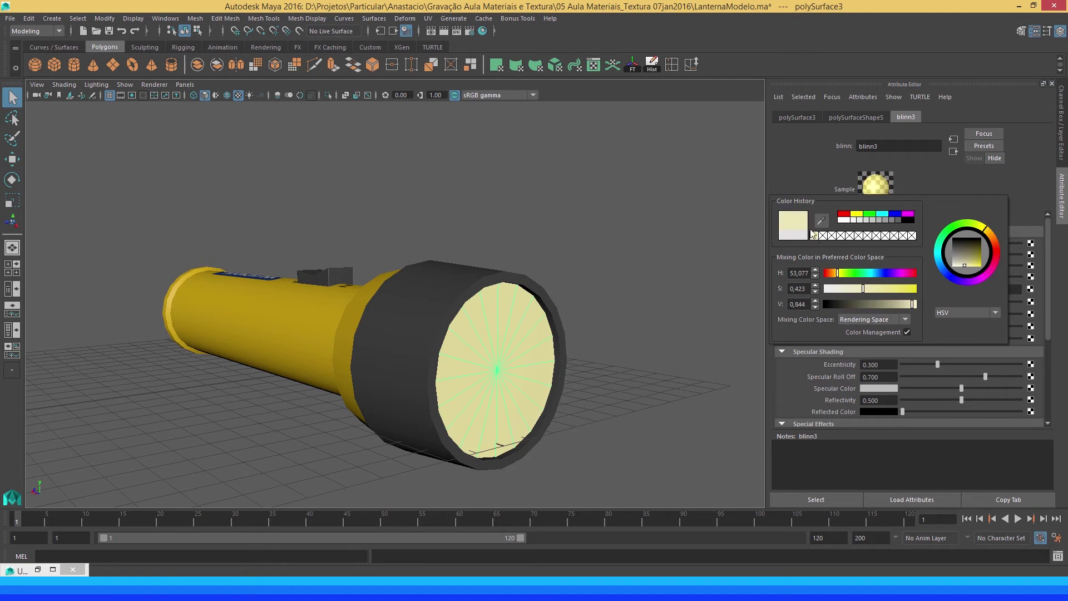
- View the TRAMONTINA label and OFF/ON switch close up, then return to Photoshop
{"action": "left_click", "coordinate": [512, 249]}
{"action": "mouse_move", "coordinate": [382, 210]}
{"action": "left_mouse_down"}
{"action": "mouse_move", "coordinate": [501, 234]}
{"action": "mouse_move", "coordinate": [437, 241]}
{"action": "mouse_move", "coordinate": [643, 173]}
{"action": "mouse_move", "coordinate": [582, 200]}
{"action": "mouse_move", "coordinate": [436, 222]}
{"action": "mouse_move", "coordinate": [410, 294]}
{"action": "mouse_move", "coordinate": [333, 325]}
{"action": "left_mouse_up"}
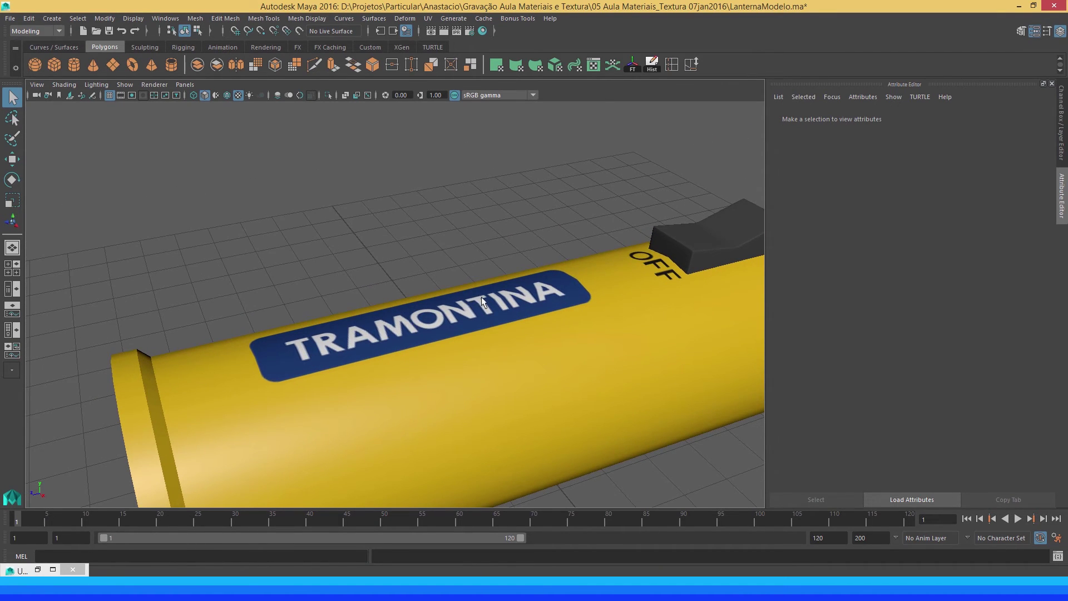
{"action": "mouse_move", "coordinate": [482, 297]}
{"action": "left_mouse_down"}
{"action": "mouse_move", "coordinate": [426, 285]}
{"action": "mouse_move", "coordinate": [401, 295]}
{"action": "mouse_move", "coordinate": [415, 311]}
{"action": "mouse_move", "coordinate": [429, 265]}
{"action": "mouse_move", "coordinate": [419, 267]}
{"action": "left_mouse_up"}
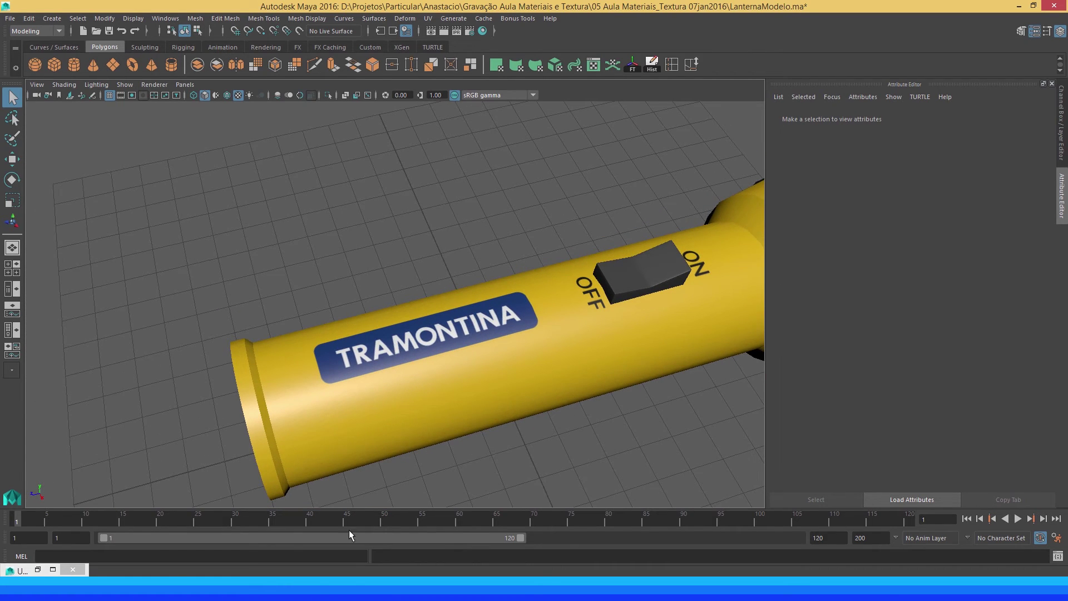
{"action": "key", "text": "alt+Tab"}
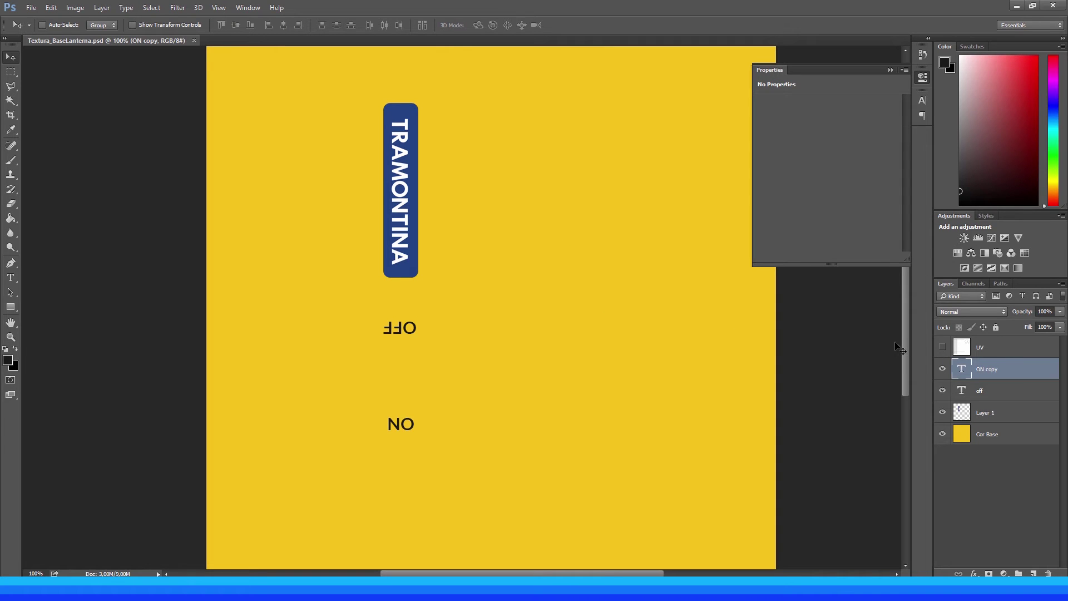
- Group the ON copy through Cor Base layers into a group named Cor
{"action": "left_click", "coordinate": [993, 414]}
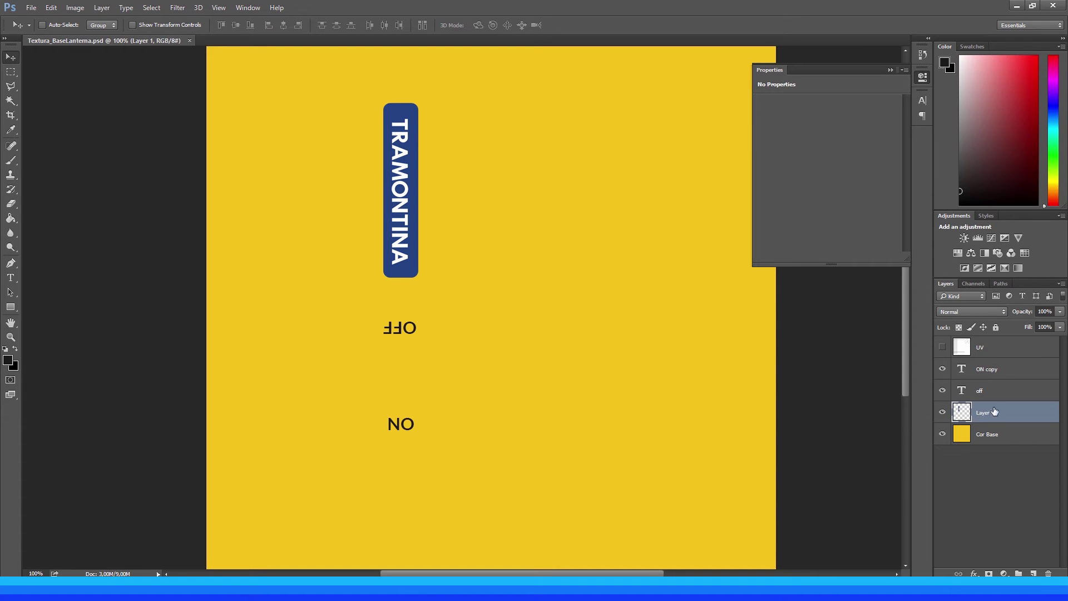
{"action": "left_click", "coordinate": [999, 346]}
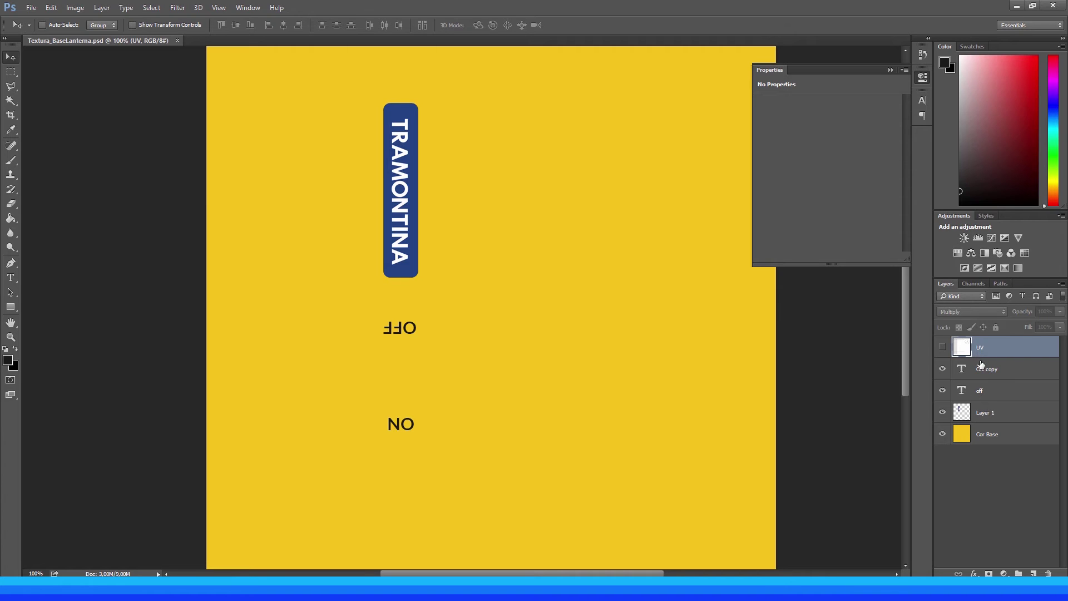
{"action": "left_click", "coordinate": [996, 374]}
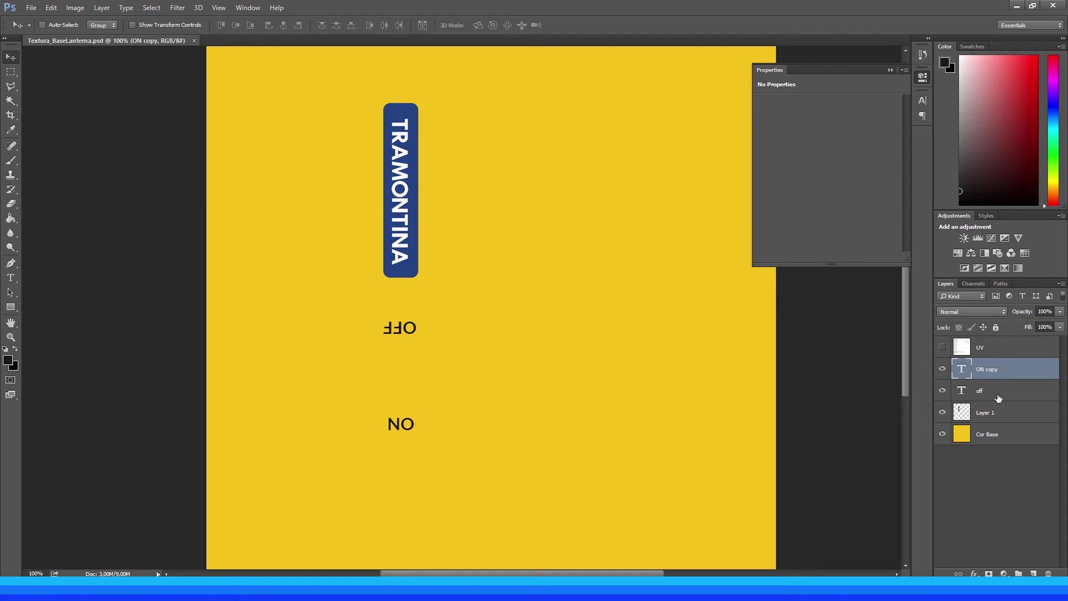
{"action": "left_click", "coordinate": [994, 439], "text": "shift"}
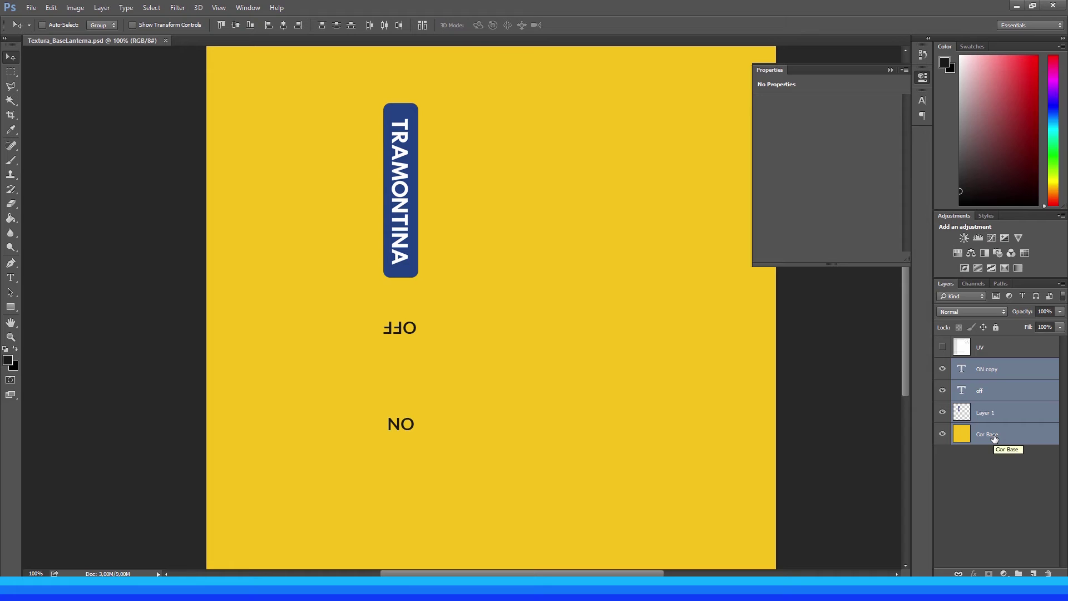
{"action": "key", "text": "ctrl+g"}
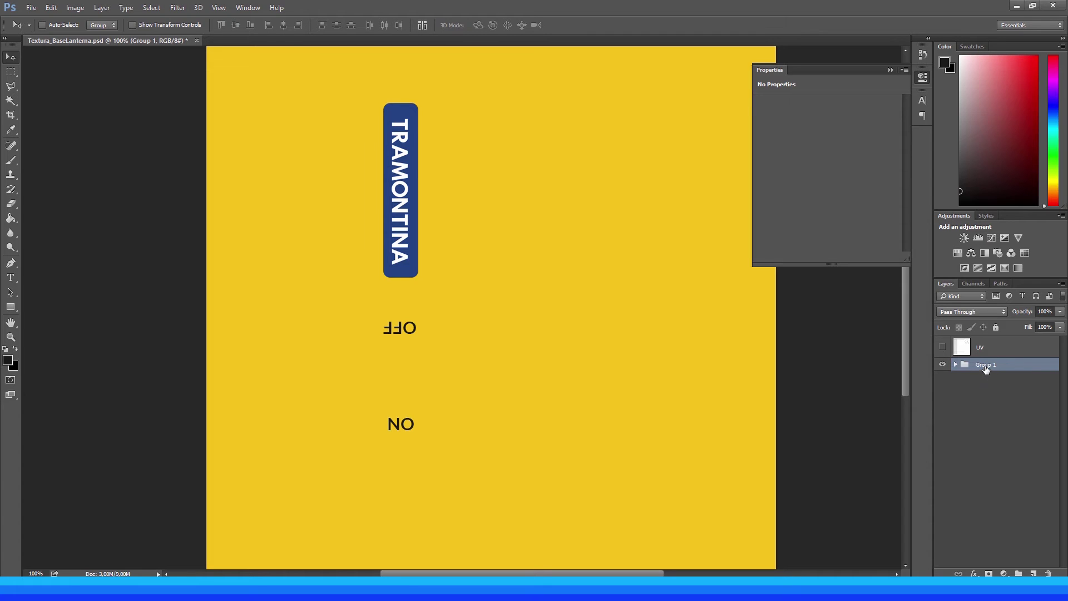
{"action": "double_click", "coordinate": [986, 365]}
{"action": "type", "text": "Cor"}
{"action": "key", "text": "Return"}
- Duplicate the Cor group, rename the copy Bump, and select its Cor Base layer
{"action": "key", "text": "ctrl+j"}
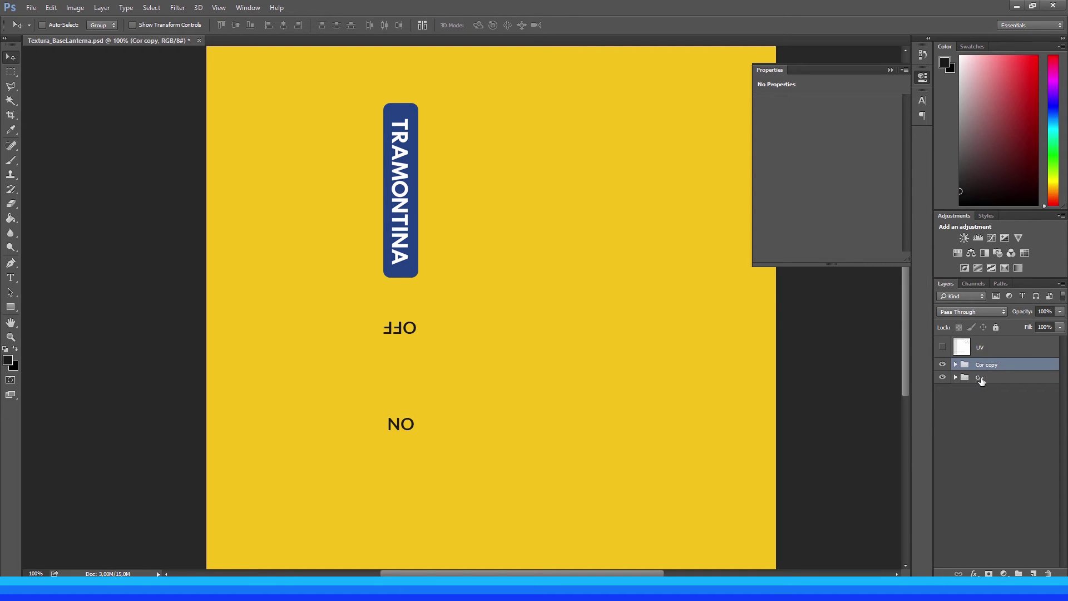
{"action": "left_click", "coordinate": [955, 365]}
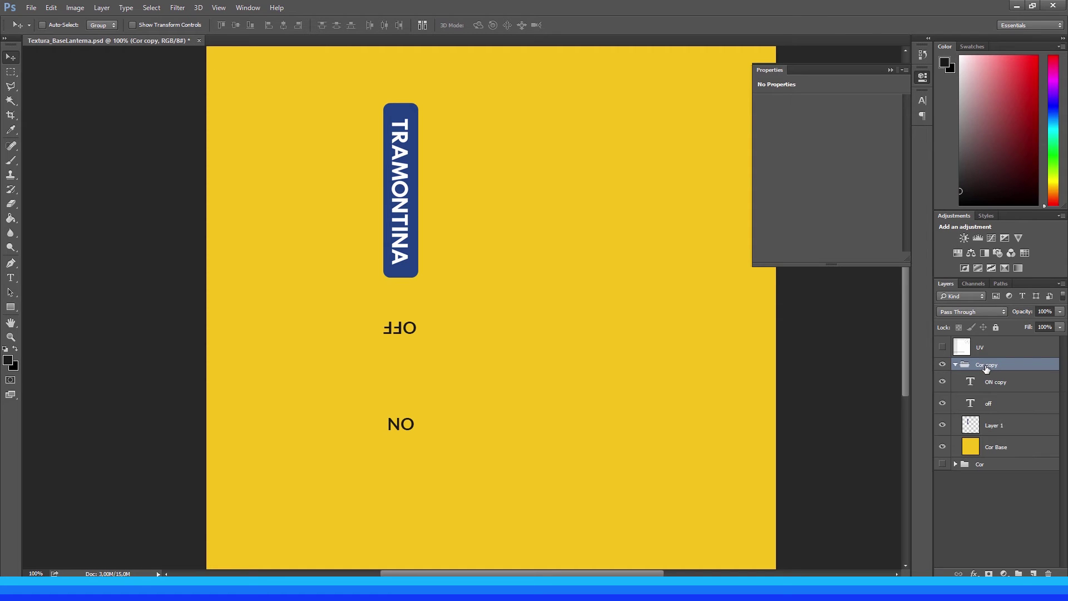
{"action": "double_click", "coordinate": [986, 366]}
{"action": "type", "text": "Bump"}
{"action": "key", "text": "Return"}
{"action": "left_click", "coordinate": [1000, 449]}
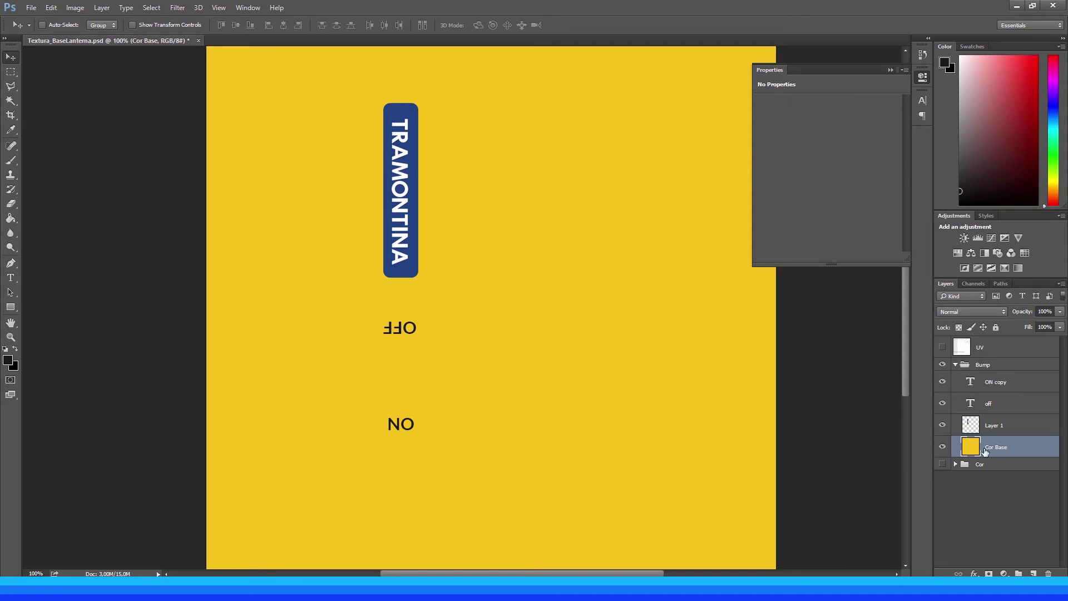
- Rename the Cor Base layer to Cor Base BUMP
{"action": "double_click", "coordinate": [996, 448]}
{"action": "left_click", "coordinate": [1014, 447]}
{"action": "type", "text": "BUMP"}
{"action": "key", "text": "Return"}
- Fill the Cor Base BUMP layer solid white with the Paint Bucket
{"action": "key", "text": "x"}
{"action": "key", "text": "d"}
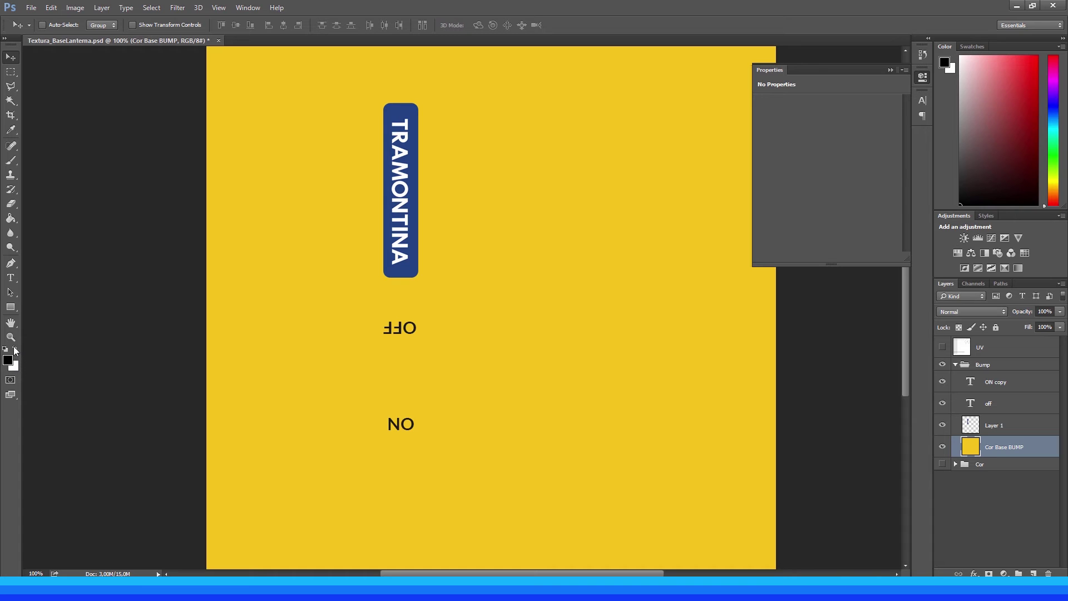
{"action": "left_click", "coordinate": [15, 346]}
{"action": "left_click", "coordinate": [15, 346]}
{"action": "left_click", "coordinate": [15, 346]}
{"action": "key", "text": "x"}
{"action": "key", "text": "x"}
{"action": "key", "text": "x"}
{"action": "key", "text": "x"}
{"action": "key", "text": "x"}
{"action": "key", "text": "x"}
{"action": "key", "text": "x"}
{"action": "key", "text": "g"}
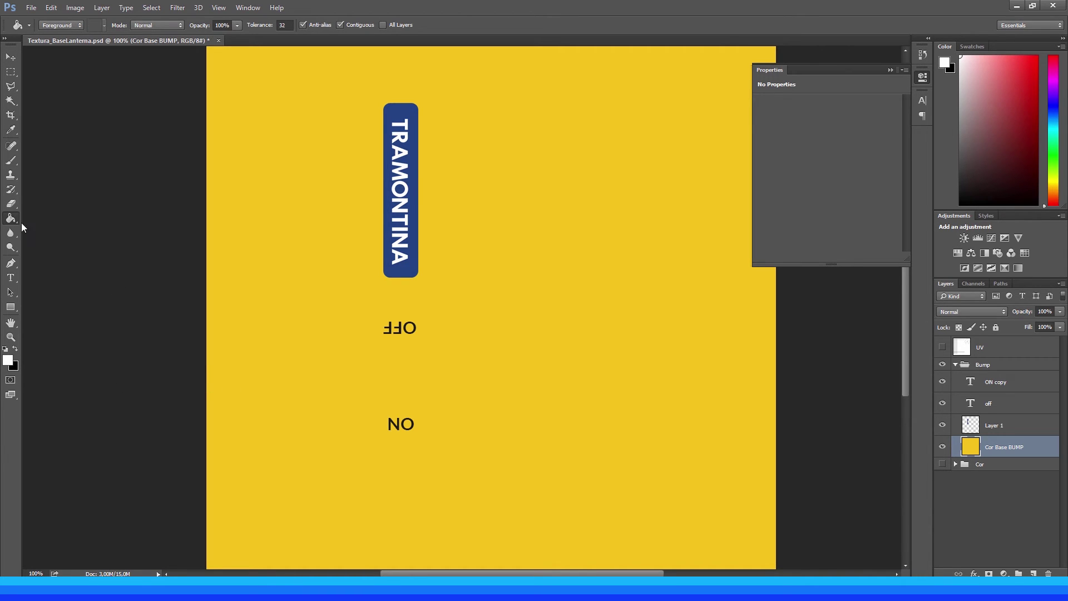
{"action": "left_click", "coordinate": [315, 389]}
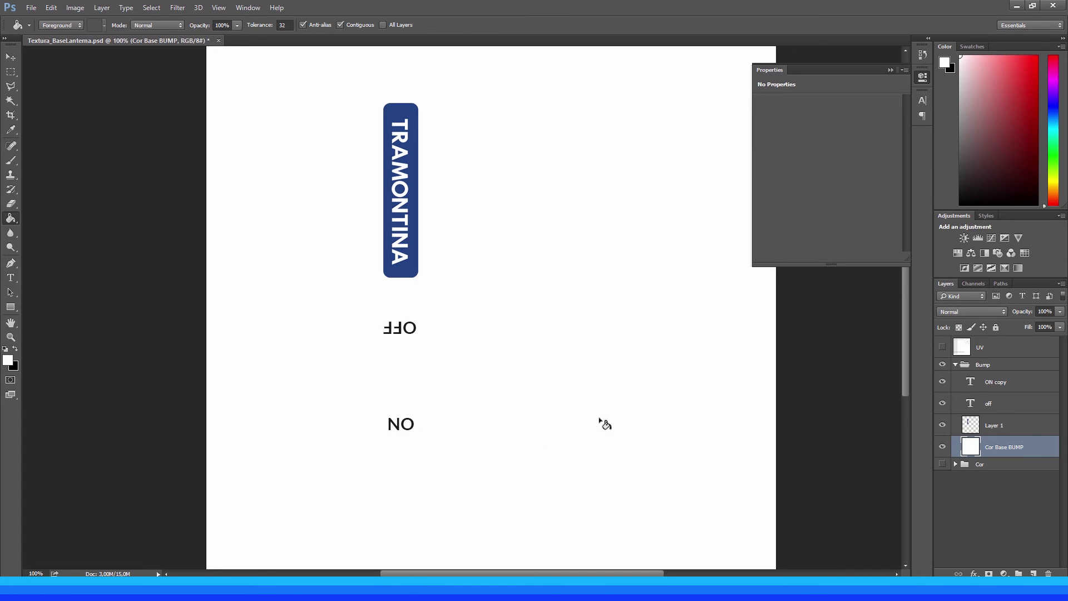
- Hide the OFF and ON text layers and select Layer 1
{"action": "left_click_drag", "start_coordinate": [943, 381], "coordinate": [947, 404]}
{"action": "left_click", "coordinate": [944, 382]}
{"action": "left_click", "coordinate": [997, 426]}
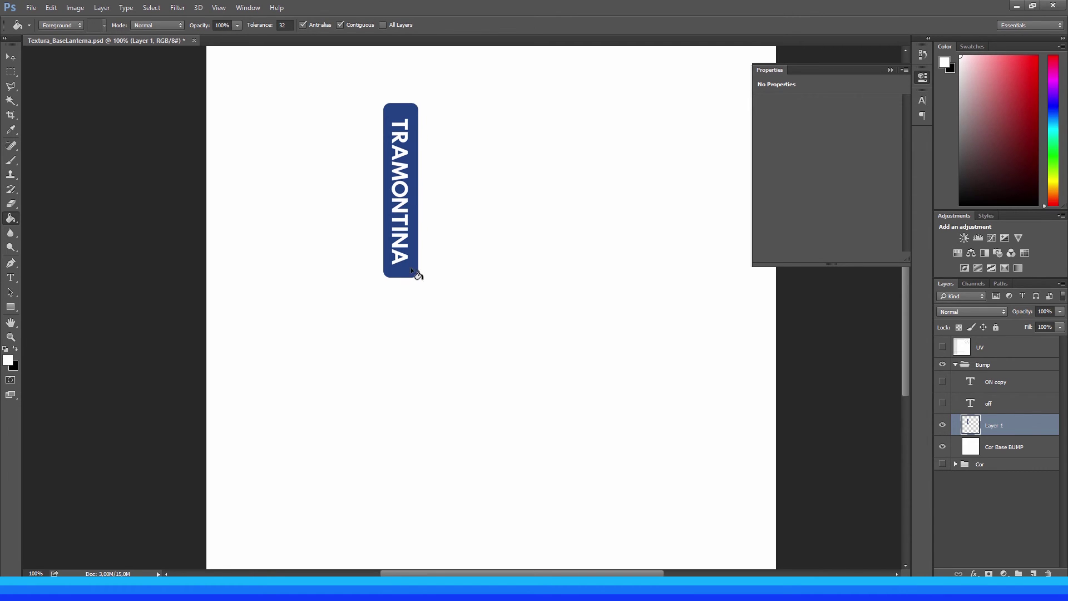
- Zoom in on the label and fill Cor Base BUMP solid black with the Paint Bucket
{"action": "key", "text": "z"}
{"action": "left_click", "coordinate": [438, 170]}
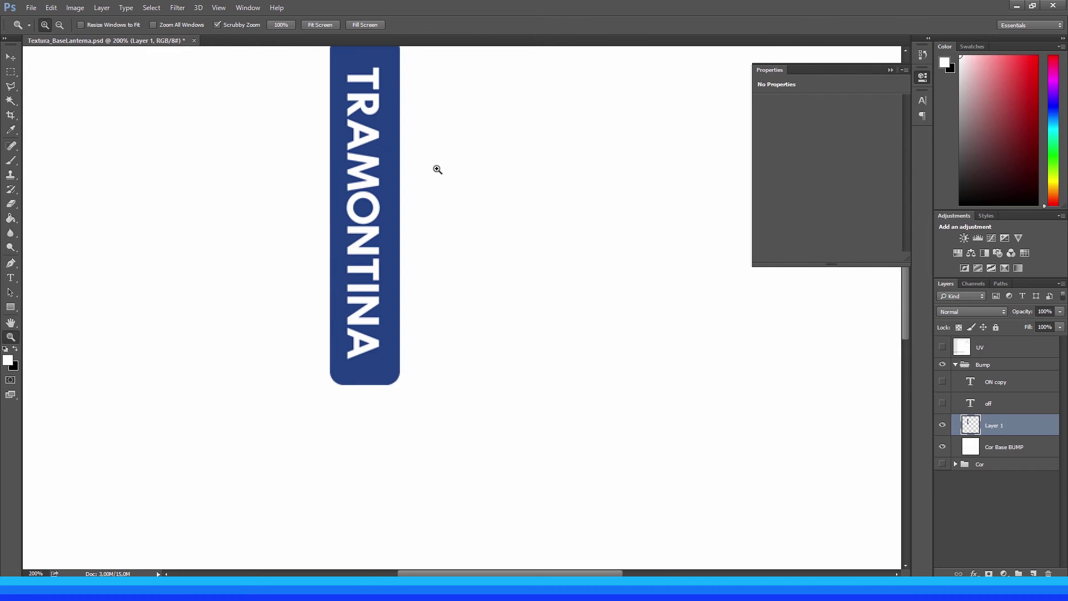
{"action": "left_click_drag", "start_coordinate": [437, 169], "coordinate": [463, 232]}
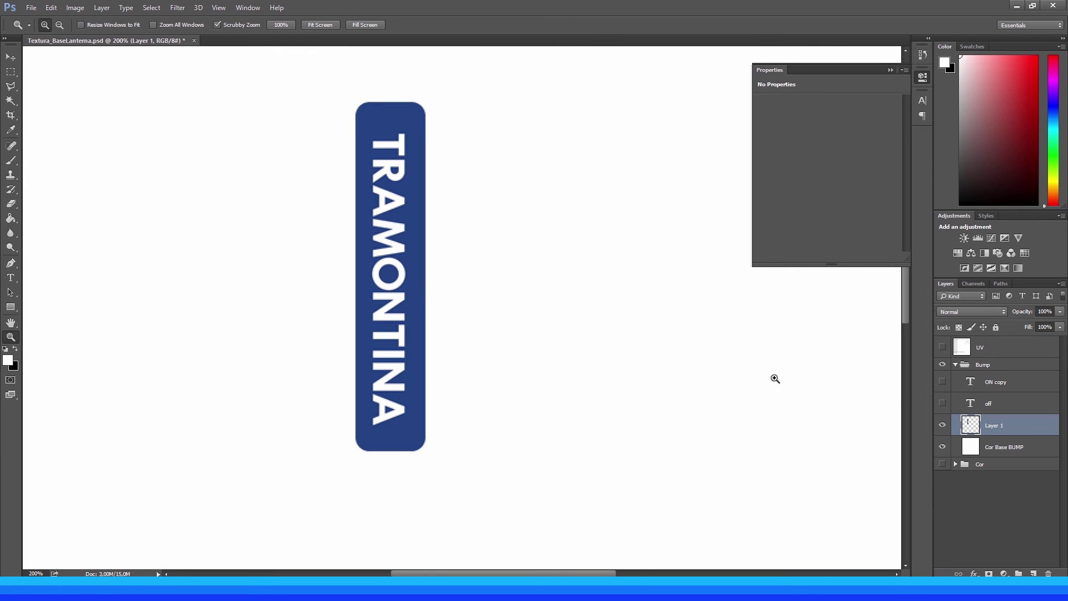
{"action": "left_click", "coordinate": [1009, 447]}
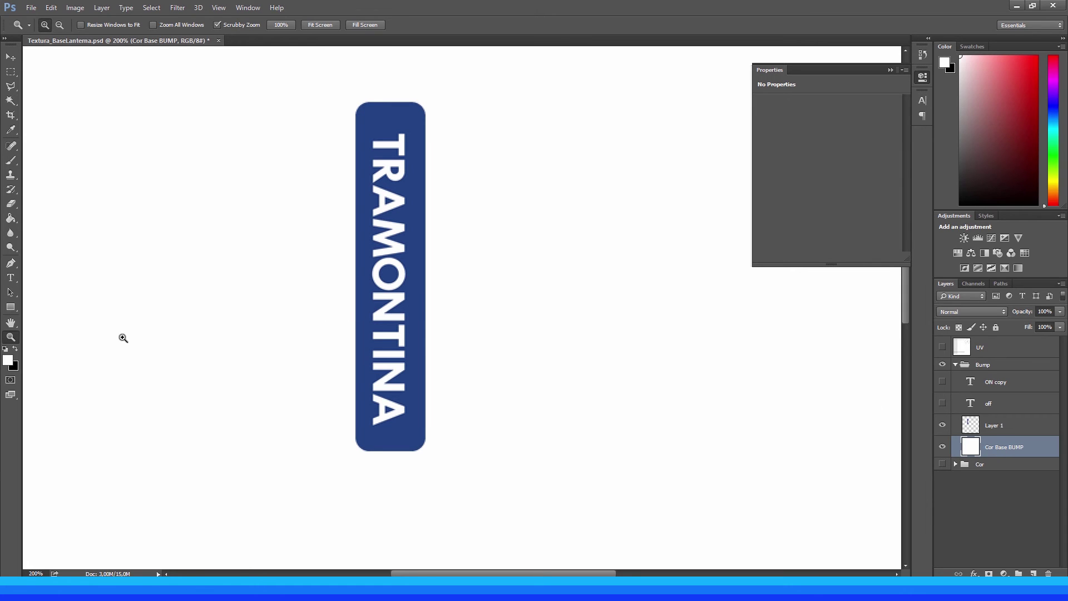
{"action": "key", "text": "x"}
{"action": "key", "text": "g"}
{"action": "left_click", "coordinate": [272, 335]}
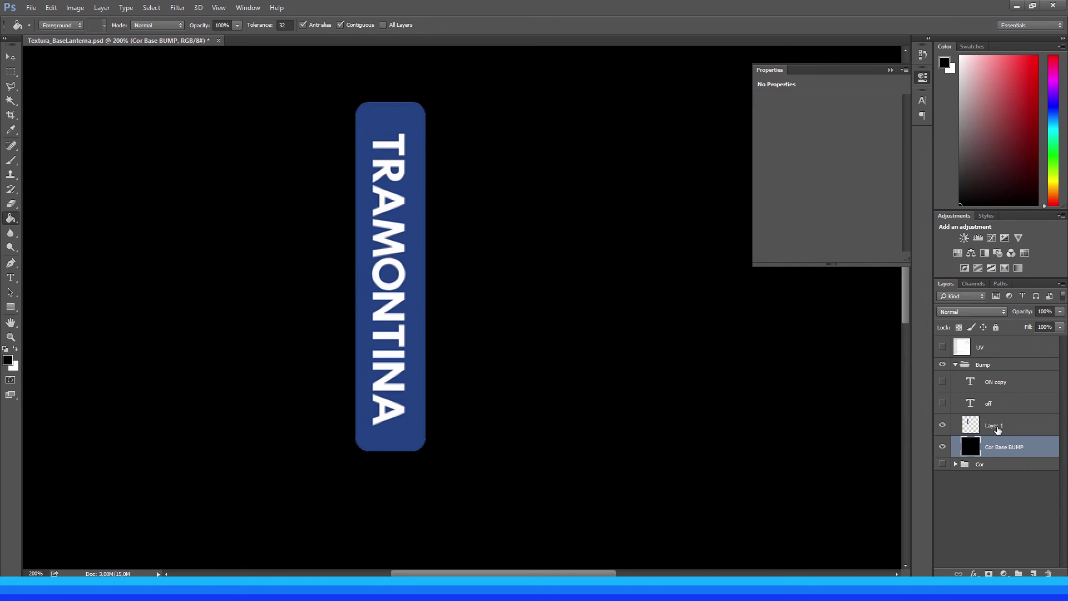
{"action": "left_click", "coordinate": [1000, 428]}
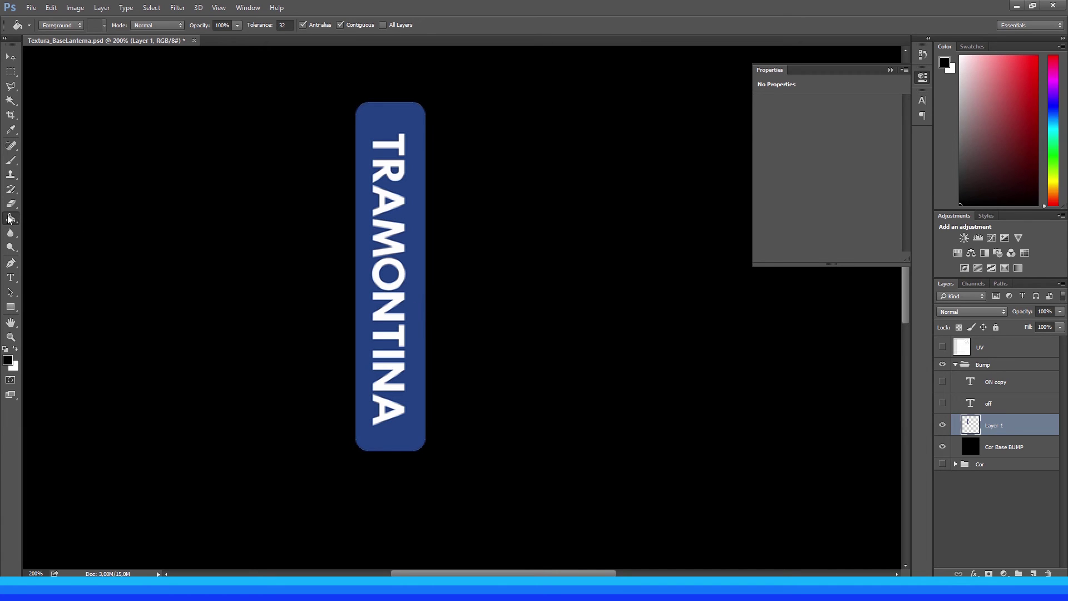
- Fill the blue label and the blue inside the O, R and both A letters black
{"action": "left_click", "coordinate": [420, 359]}
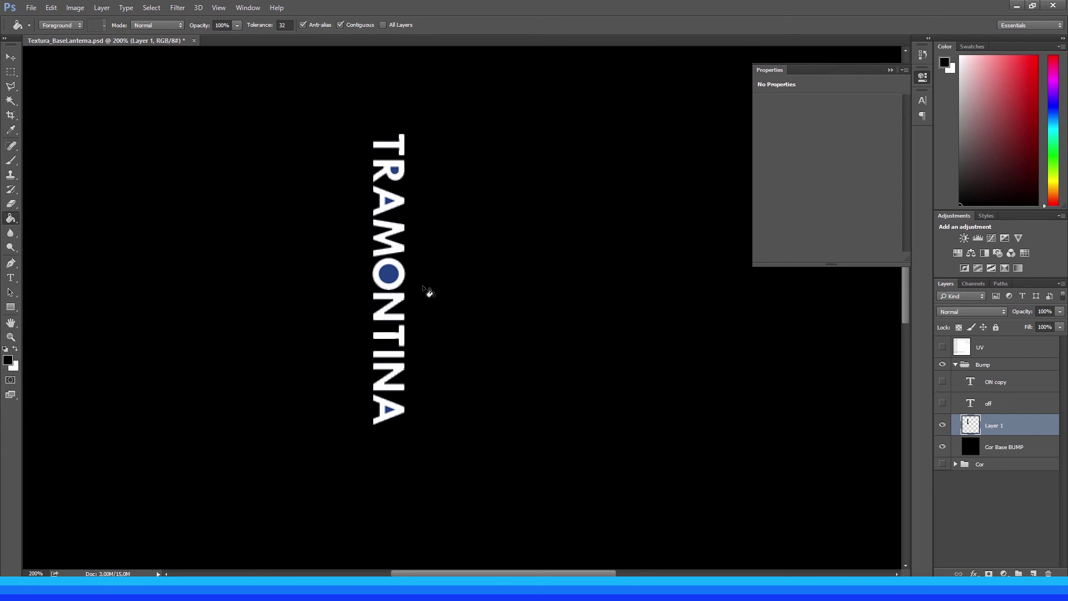
{"action": "left_click", "coordinate": [392, 278]}
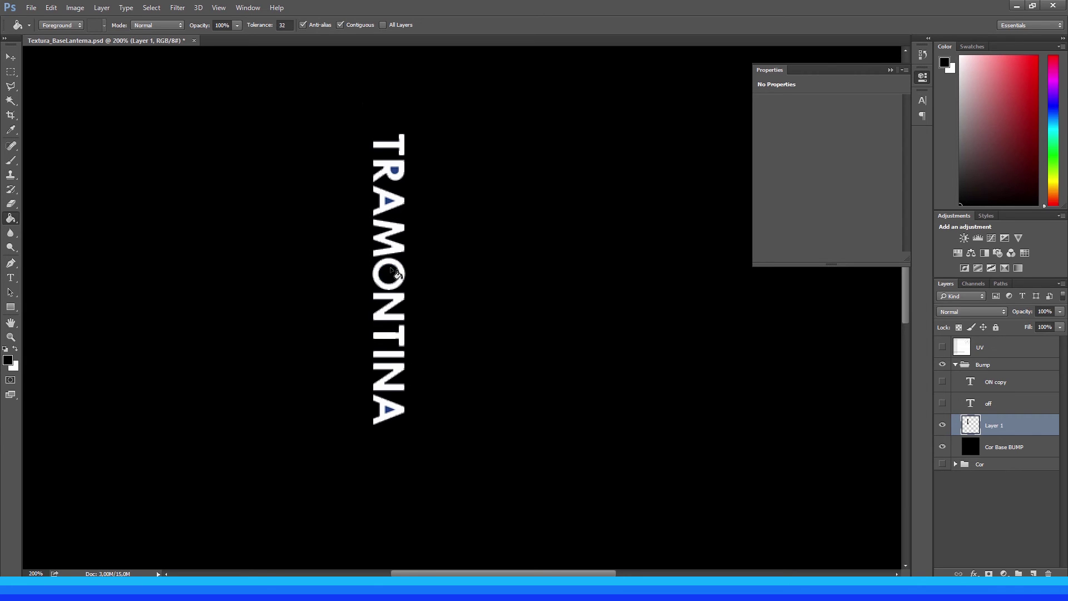
{"action": "left_click", "coordinate": [396, 173]}
{"action": "left_click", "coordinate": [391, 201]}
{"action": "left_click", "coordinate": [392, 413]}
- Zoom in to inspect the lettering and lower Layer 1's opacity to 78%
{"action": "key", "text": "z"}
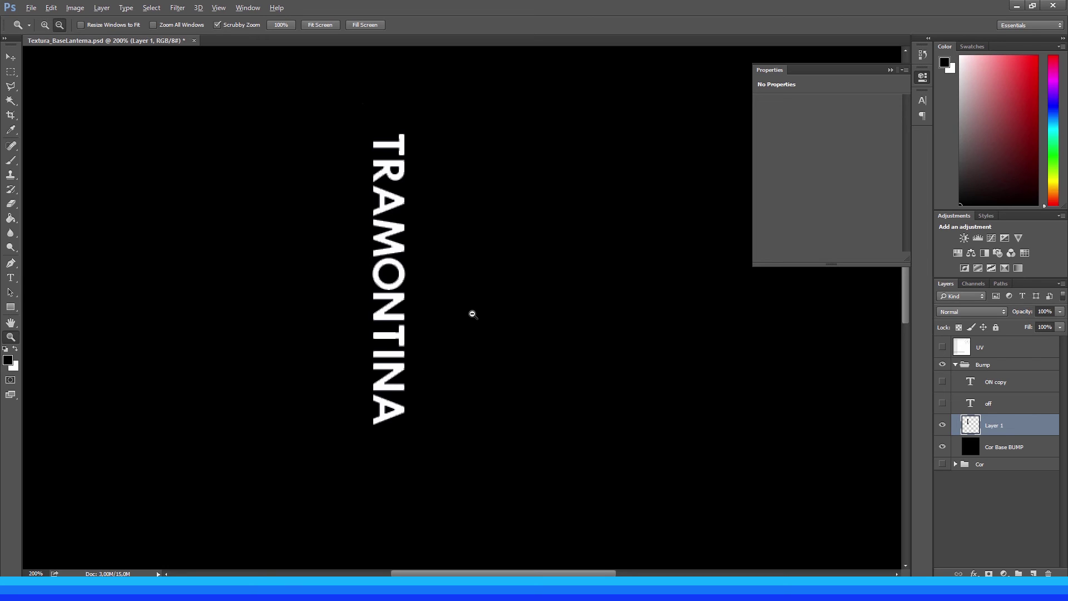
{"action": "left_click", "coordinate": [473, 314], "text": "alt"}
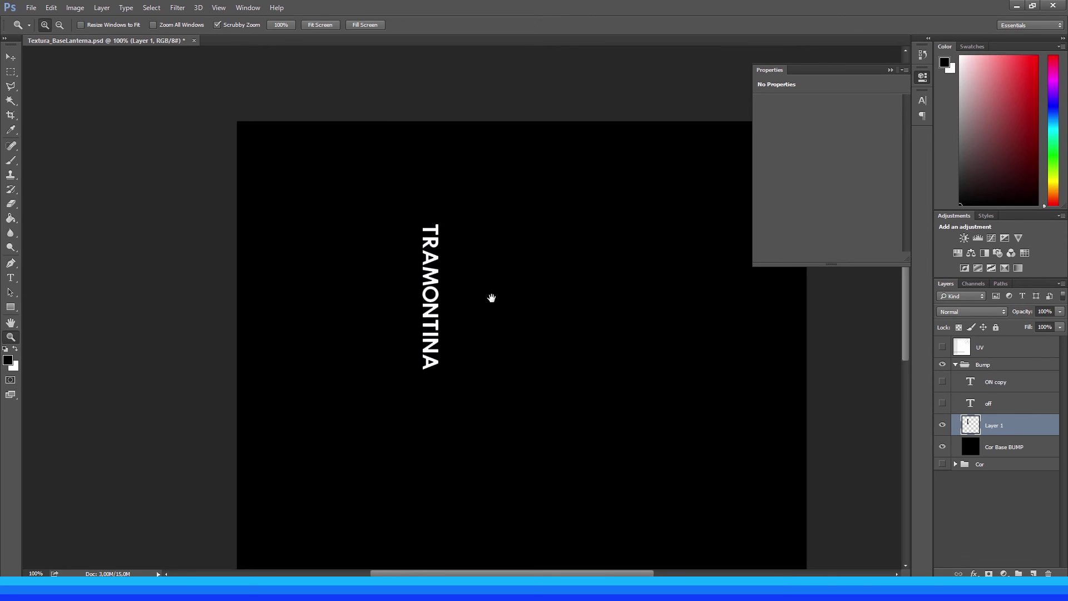
{"action": "left_click_drag", "start_coordinate": [491, 298], "coordinate": [406, 241]}
{"action": "left_click", "coordinate": [330, 248]}
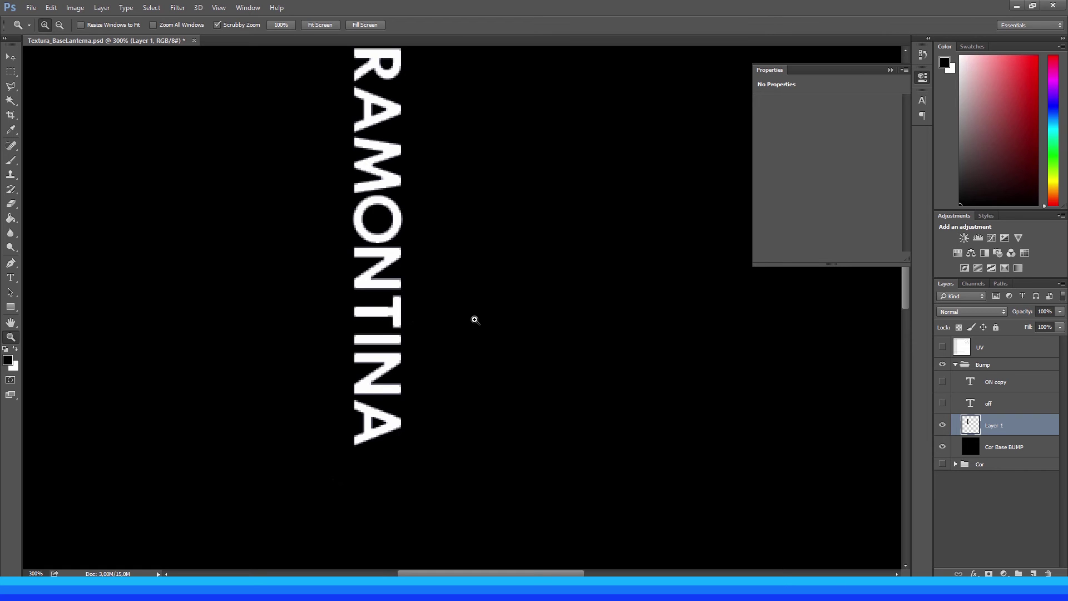
{"action": "left_click", "coordinate": [509, 318], "text": "alt"}
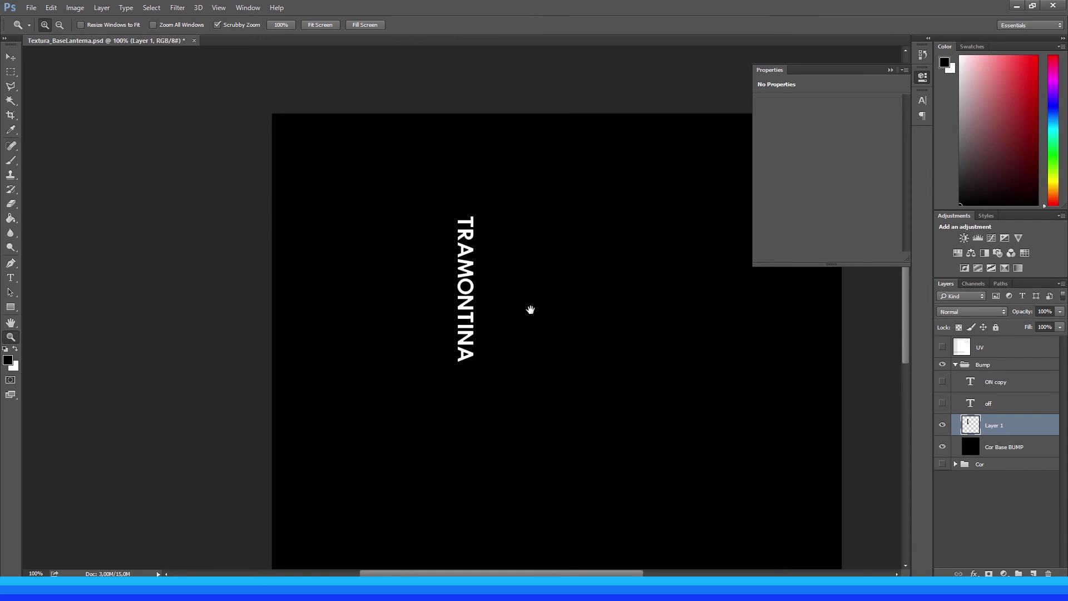
{"action": "left_click_drag", "start_coordinate": [530, 310], "coordinate": [442, 281]}
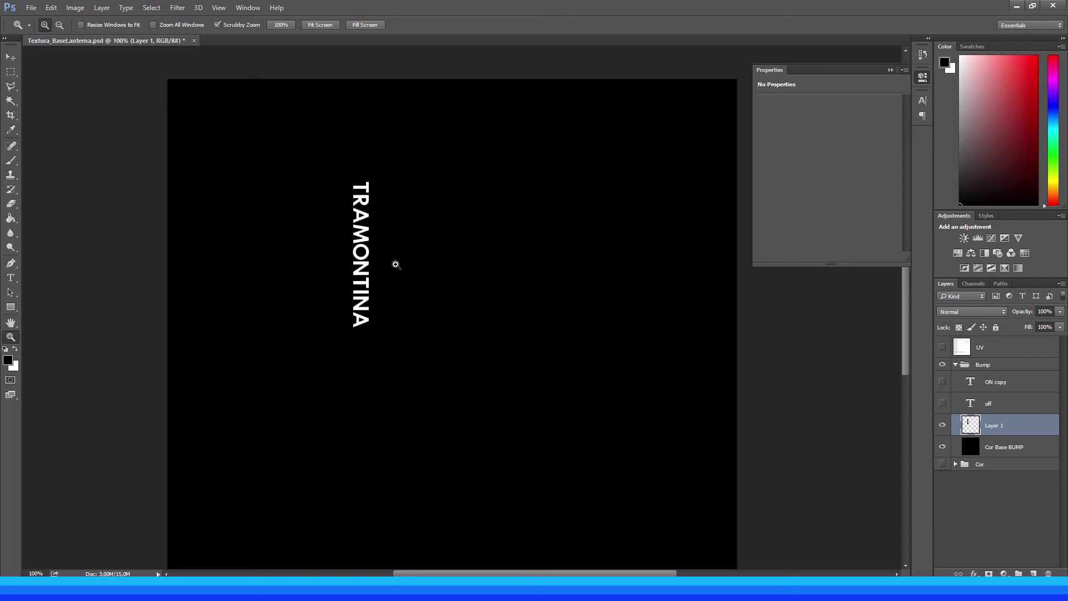
{"action": "left_click", "coordinate": [361, 253]}
{"action": "left_click", "coordinate": [361, 253]}
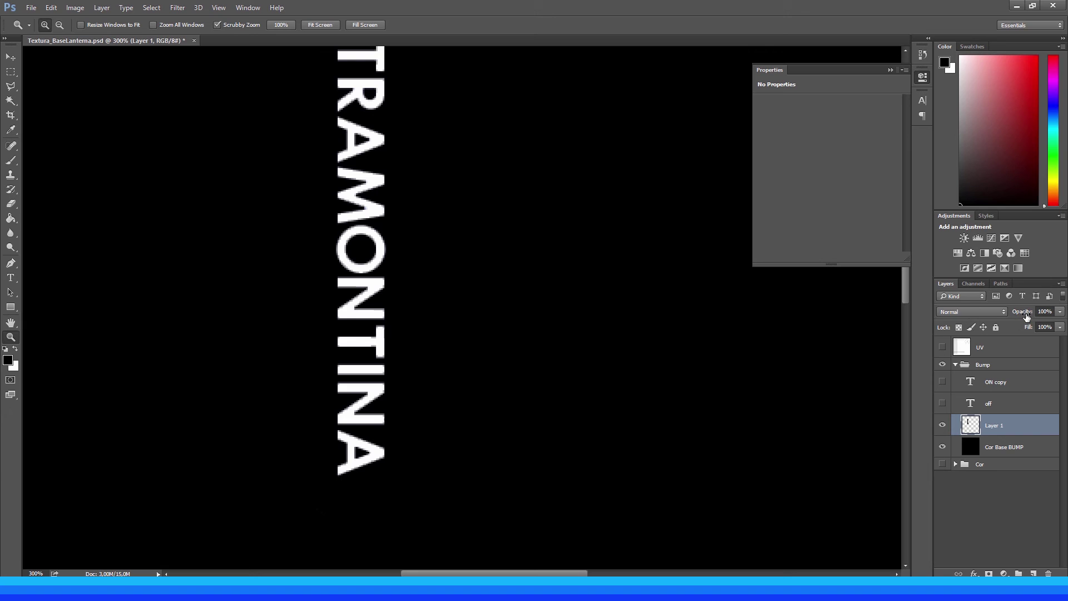
{"action": "mouse_move", "coordinate": [1026, 316]}
{"action": "left_mouse_down"}
{"action": "mouse_move", "coordinate": [996, 319]}
{"action": "mouse_move", "coordinate": [1012, 320]}
{"action": "left_mouse_up"}
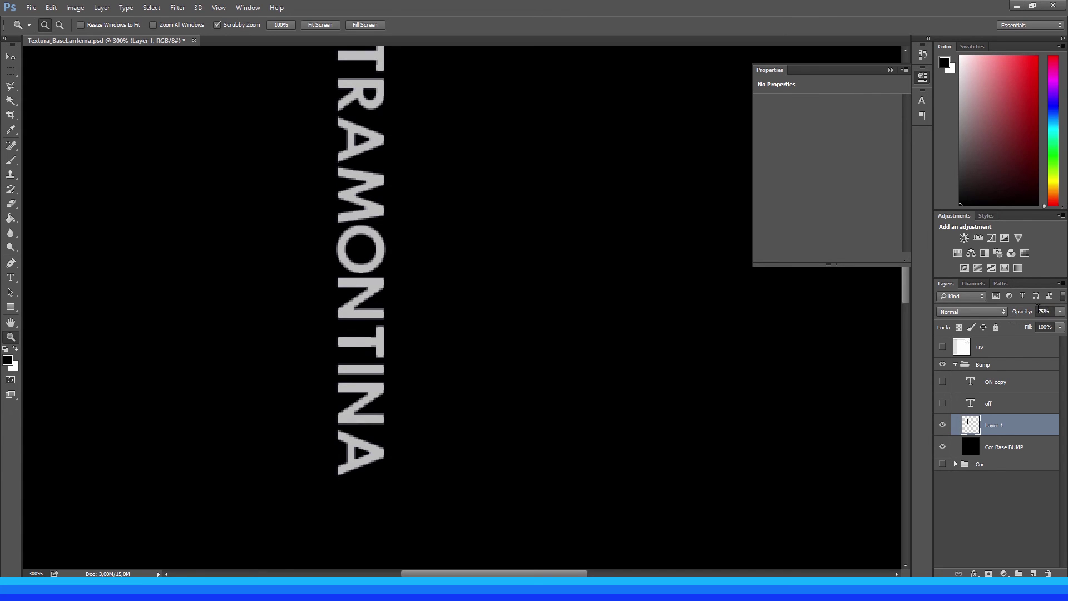
{"action": "left_click_drag", "start_coordinate": [1022, 315], "coordinate": [1025, 315]}
- Confirm 78% opacity, save a JPEG copy named Bump_BaseLanterna, and return to Maya
{"action": "key", "text": "Return"}
{"action": "key", "text": "ctrl+shift+s"}
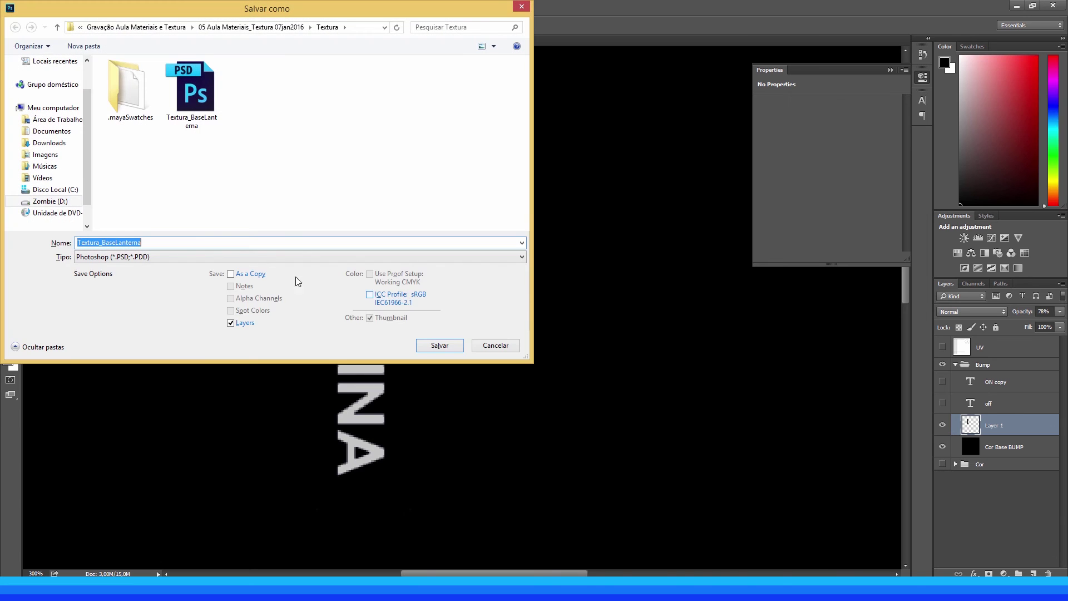
{"action": "left_click", "coordinate": [136, 257]}
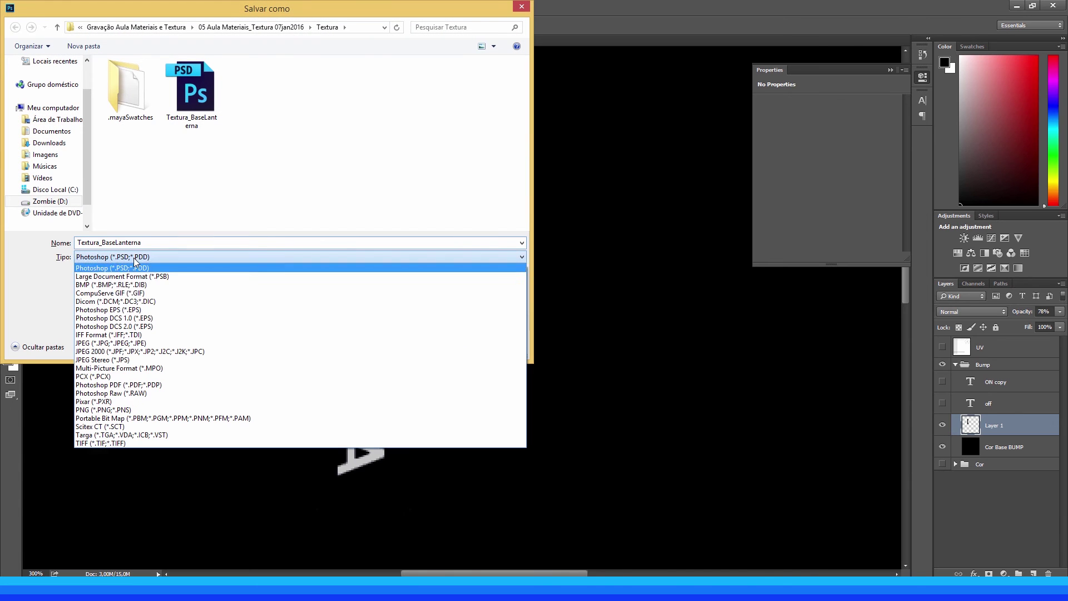
{"action": "left_click", "coordinate": [101, 344]}
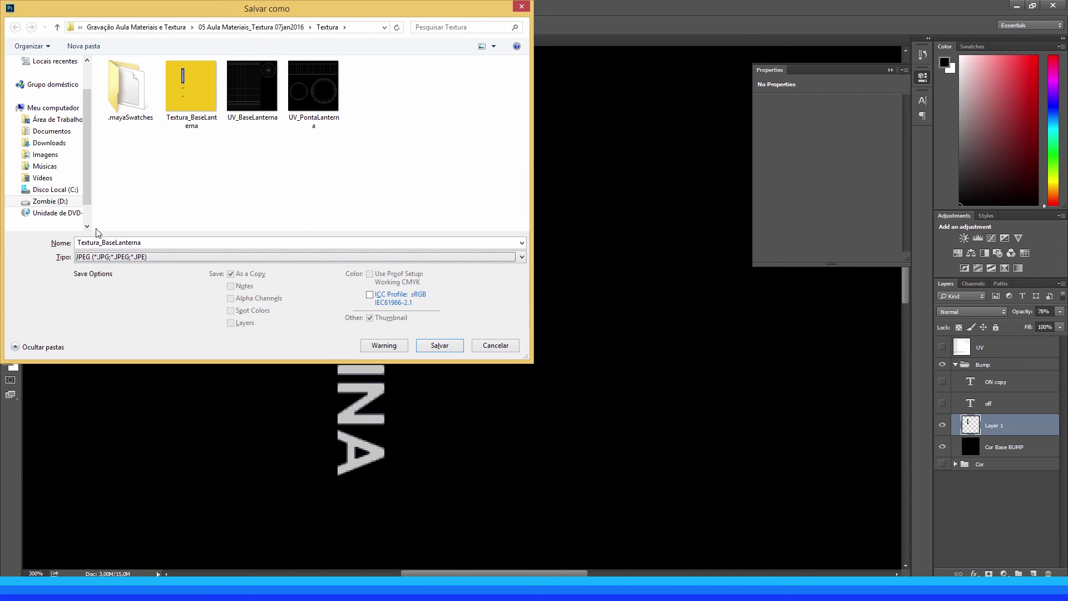
{"action": "left_click", "coordinate": [102, 242]}
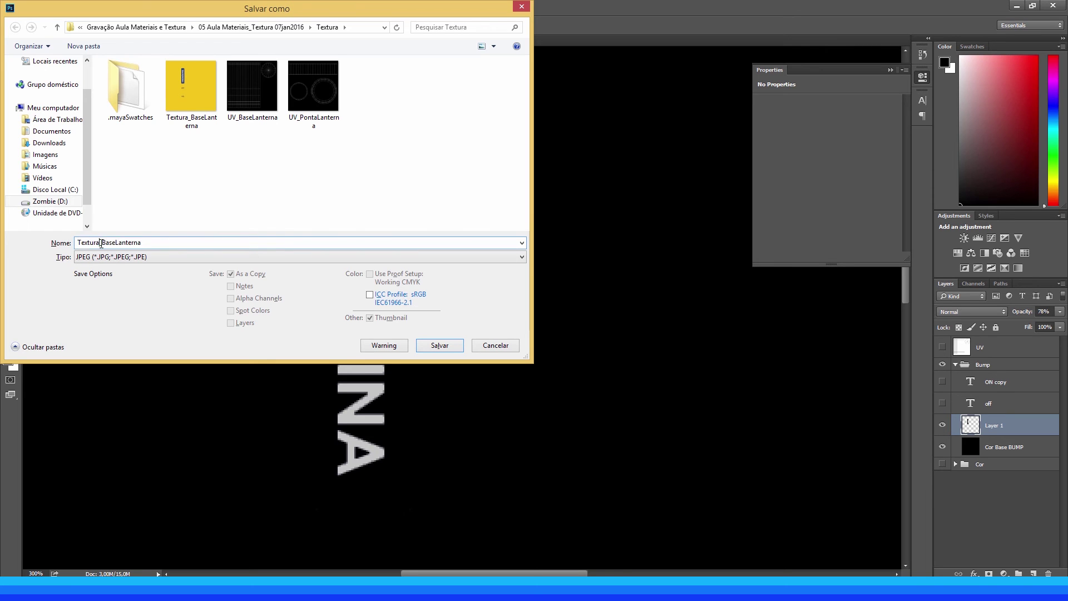
{"action": "left_click_drag", "start_coordinate": [101, 243], "coordinate": [48, 243]}
{"action": "type", "text": "Bump"}
{"action": "key", "text": "Return"}
{"action": "key", "text": "Return"}
{"action": "key", "text": "z"}
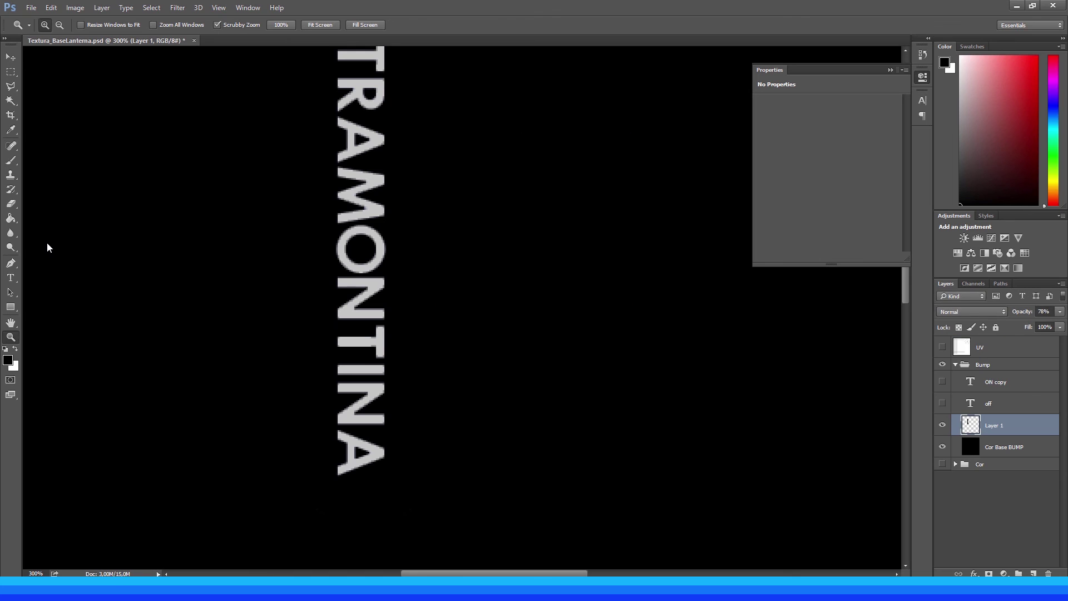
{"action": "key", "text": "alt+Tab"}
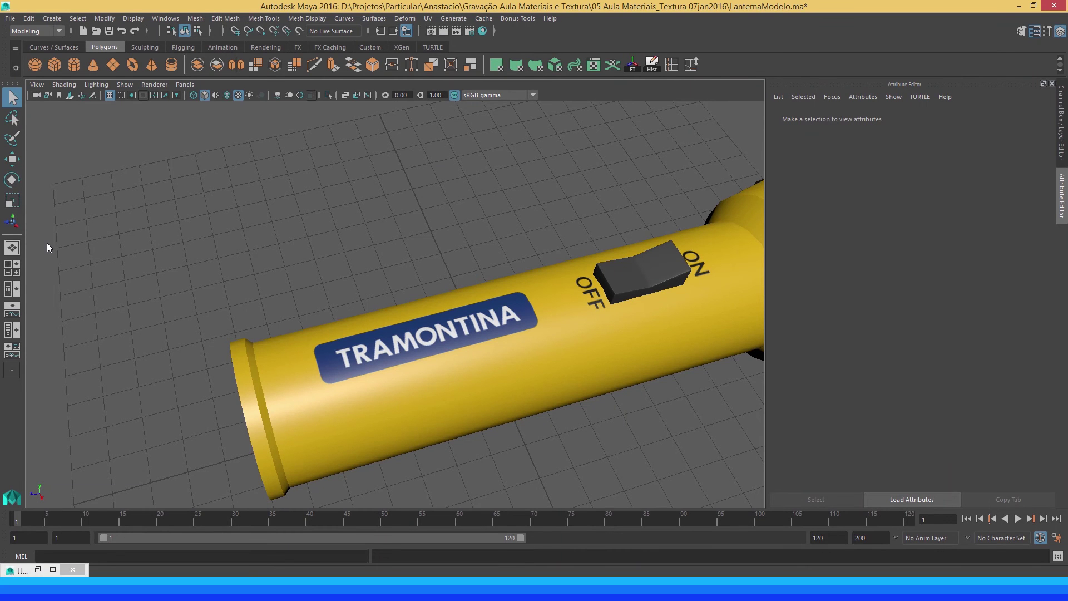
- Connect a new file texture to the flashlight material's bump mapping
{"action": "left_click", "coordinate": [519, 362]}
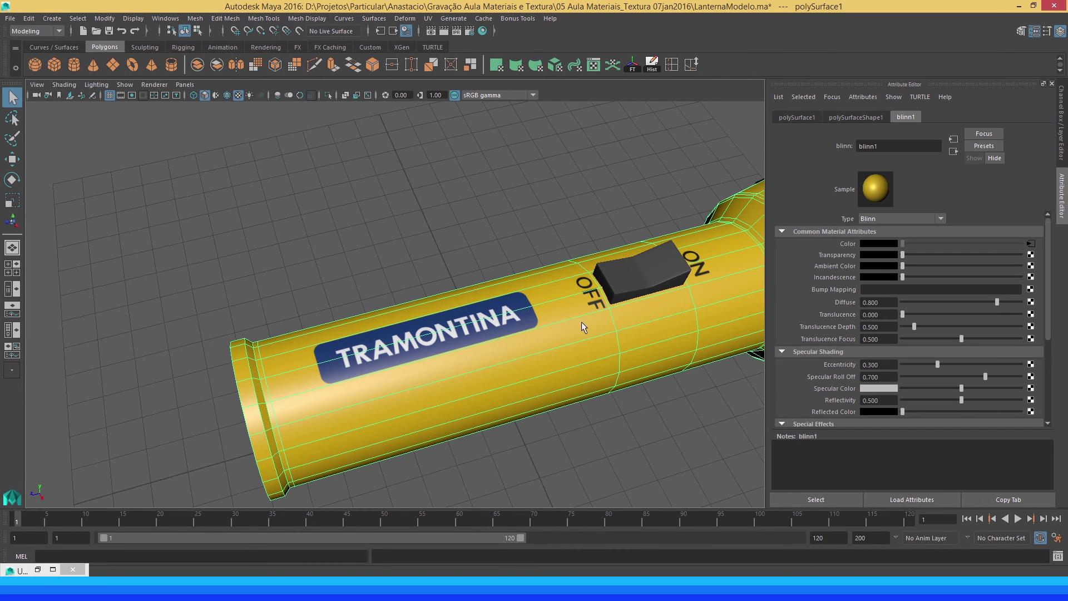
{"action": "left_click", "coordinate": [1031, 290]}
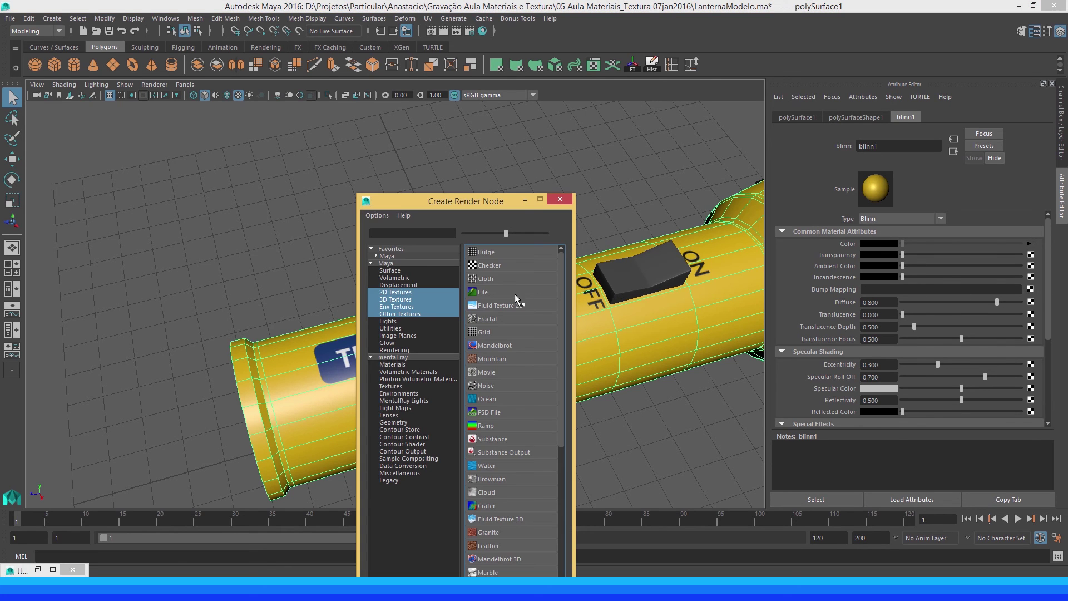
{"action": "left_click", "coordinate": [489, 290]}
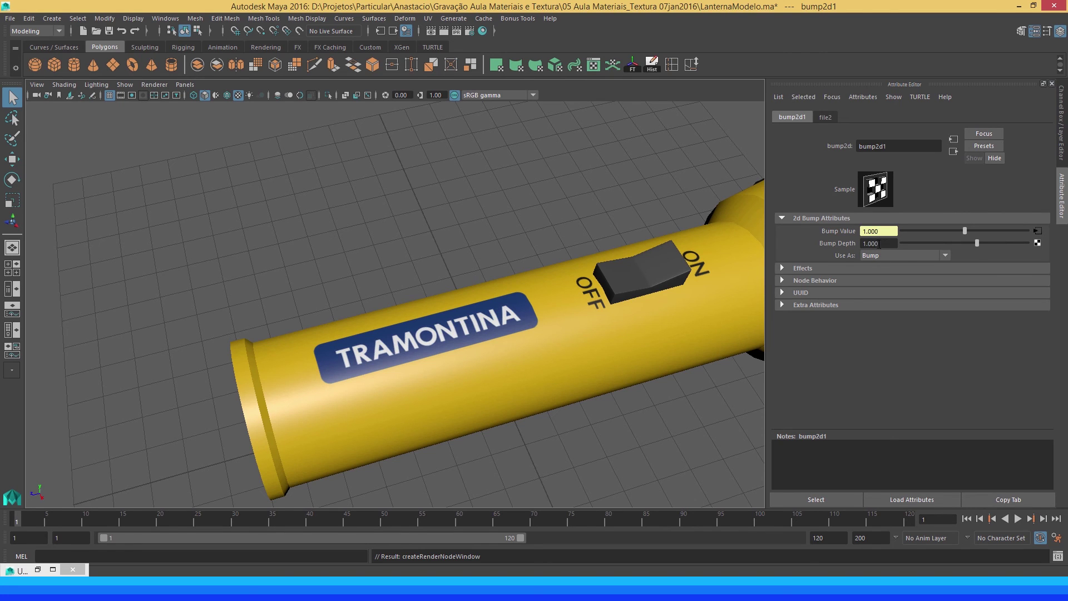
- Load Bump_BaseLanterna.jpg as the file2 bump image and zoom in on the raised label
{"action": "left_click", "coordinate": [1038, 231]}
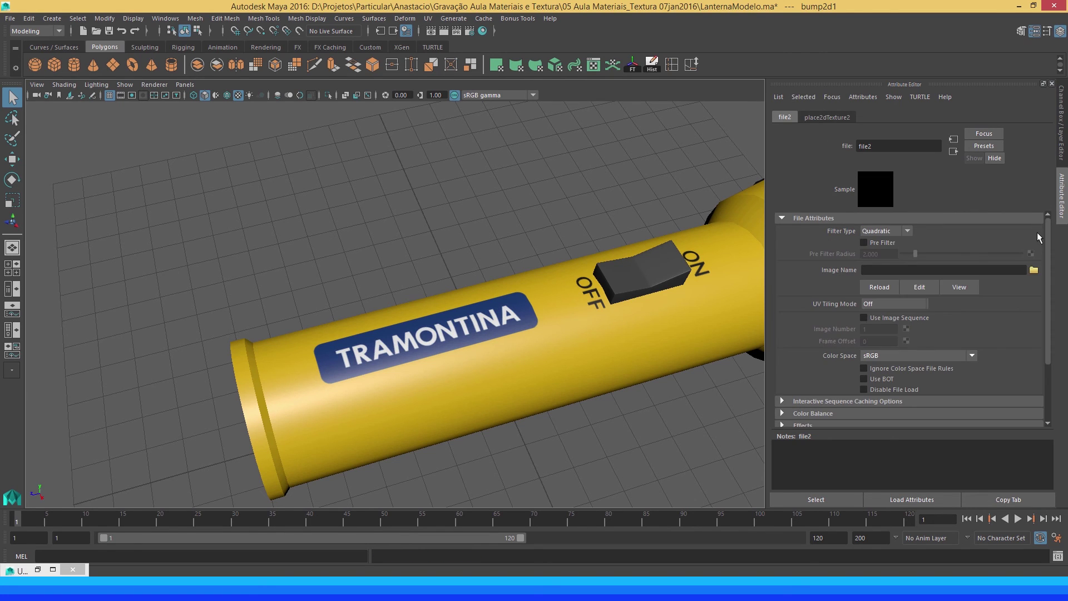
{"action": "left_click", "coordinate": [1033, 270]}
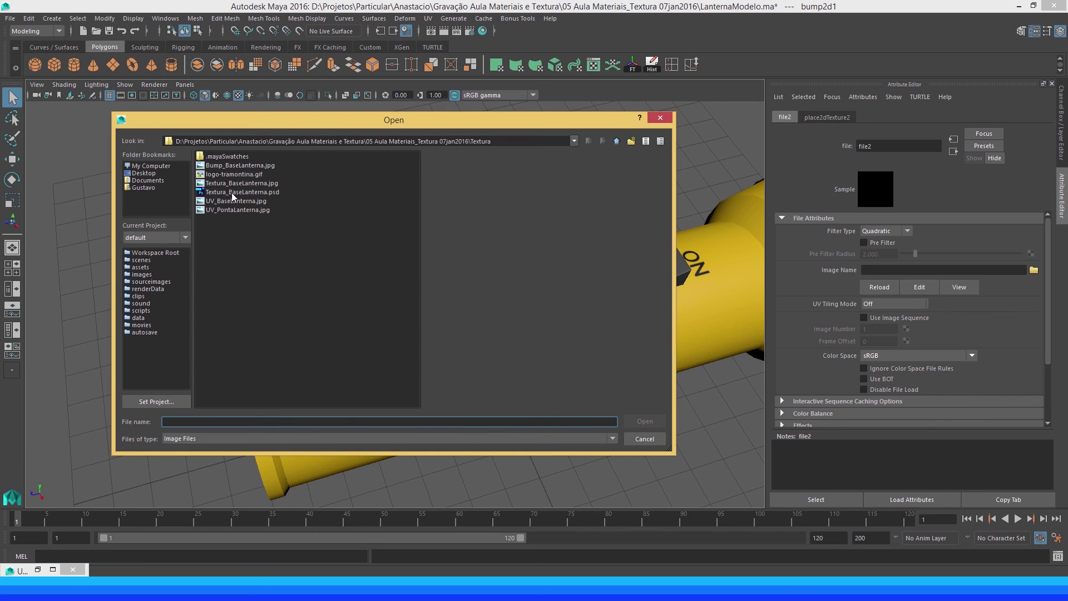
{"action": "left_click", "coordinate": [229, 170]}
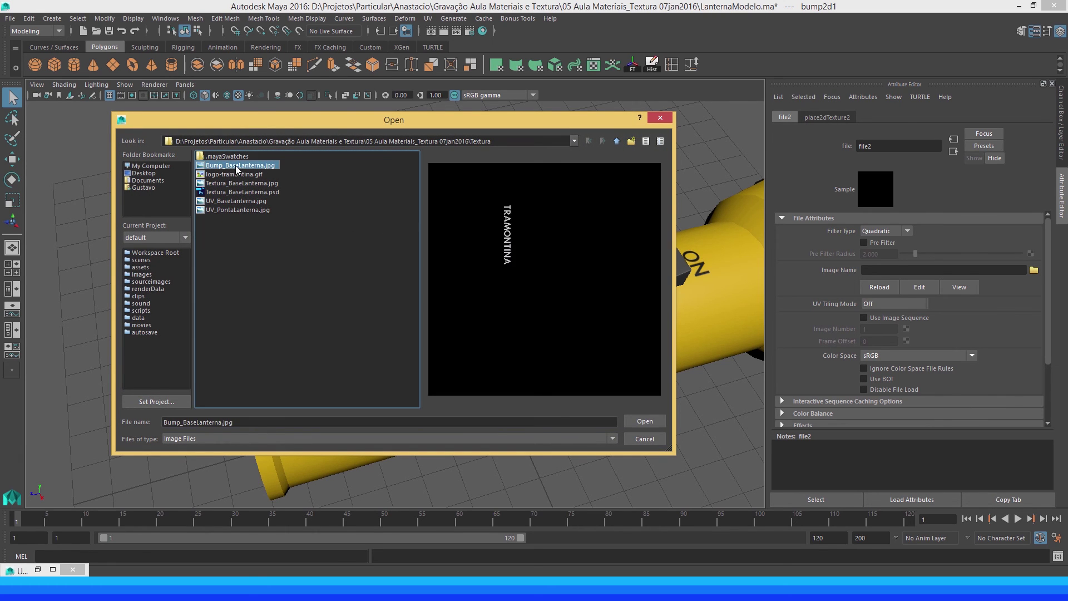
{"action": "double_click", "coordinate": [236, 170]}
{"action": "left_click_drag", "start_coordinate": [367, 308], "coordinate": [405, 274]}
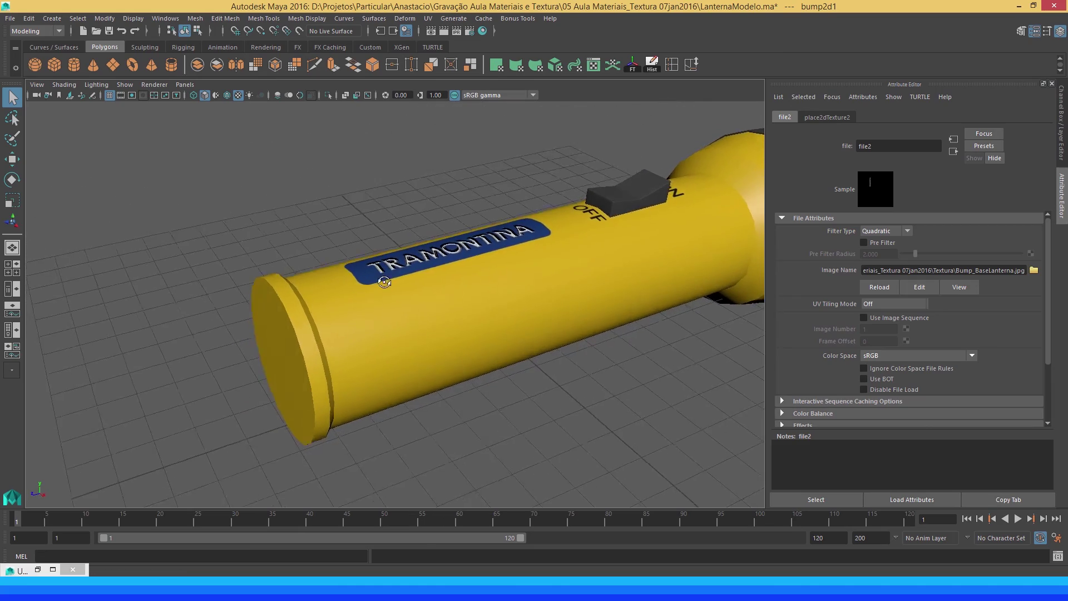
{"action": "scroll", "coordinate": [512, 326], "scroll_direction": "up", "scroll_amount": 5}
{"action": "scroll", "coordinate": [452, 375], "scroll_direction": "down", "scroll_amount": 5}
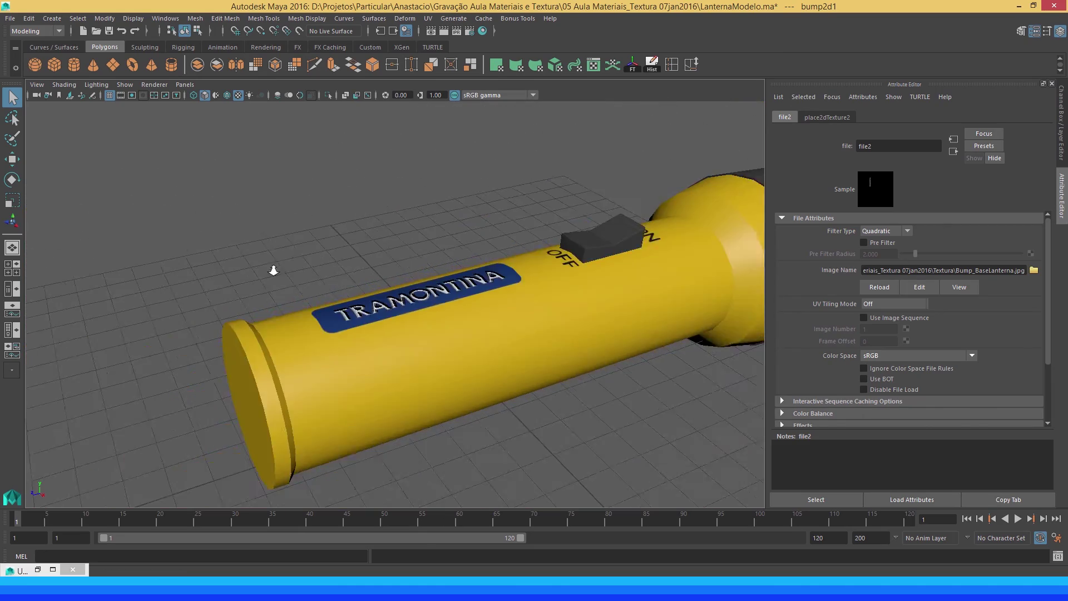
{"action": "left_click_drag", "start_coordinate": [452, 374], "coordinate": [295, 270]}
{"action": "scroll", "coordinate": [410, 310], "scroll_direction": "up", "scroll_amount": 2}
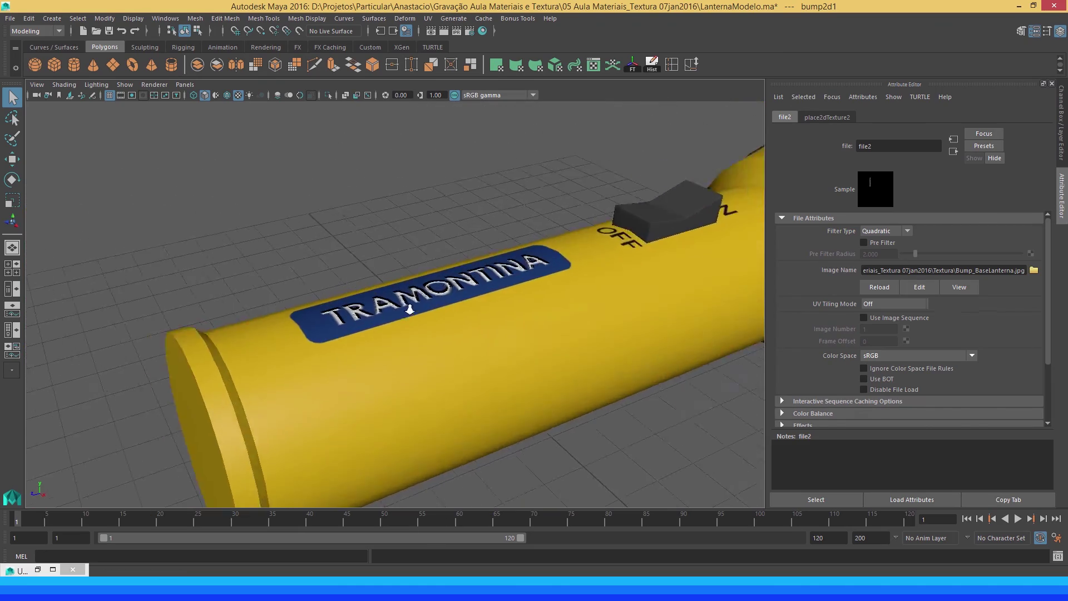
{"action": "mouse_move", "coordinate": [410, 310]}
{"action": "left_mouse_down"}
{"action": "mouse_move", "coordinate": [484, 334]}
{"action": "mouse_move", "coordinate": [358, 286]}
{"action": "mouse_move", "coordinate": [313, 319]}
{"action": "mouse_move", "coordinate": [362, 282]}
{"action": "mouse_move", "coordinate": [345, 272]}
{"action": "mouse_move", "coordinate": [333, 239]}
{"action": "mouse_move", "coordinate": [356, 234]}
{"action": "mouse_move", "coordinate": [436, 255]}
{"action": "mouse_move", "coordinate": [502, 301]}
{"action": "mouse_move", "coordinate": [498, 347]}
{"action": "mouse_move", "coordinate": [474, 372]}
{"action": "left_mouse_up"}
{"action": "scroll", "coordinate": [547, 317], "scroll_direction": "up", "scroll_amount": 2}
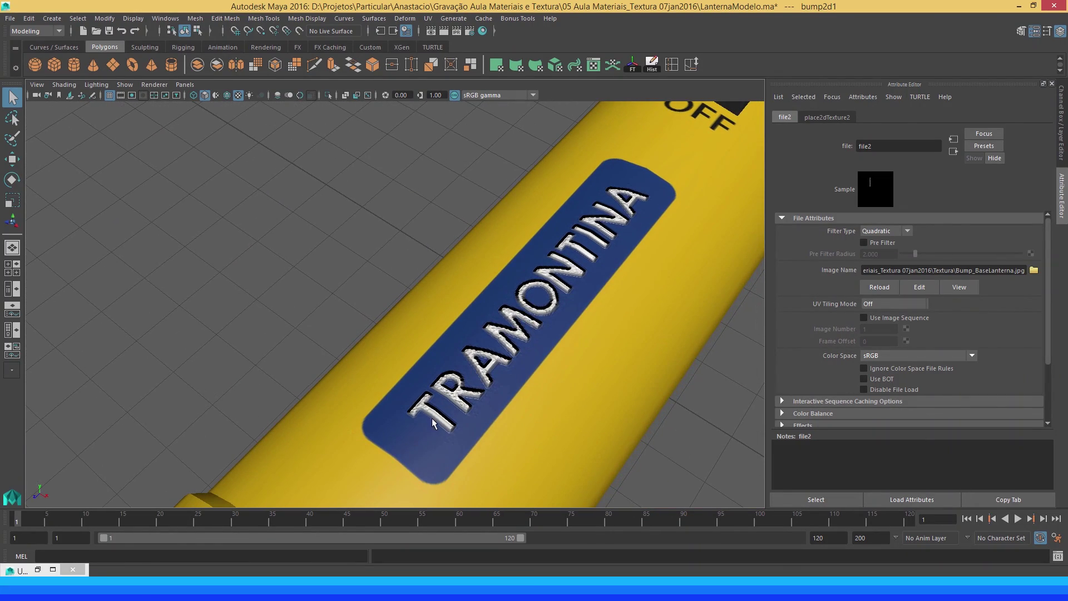
{"action": "mouse_move", "coordinate": [431, 422]}
{"action": "left_mouse_down"}
{"action": "mouse_move", "coordinate": [470, 340]}
{"action": "mouse_move", "coordinate": [347, 313]}
{"action": "mouse_move", "coordinate": [319, 291]}
{"action": "mouse_move", "coordinate": [342, 315]}
{"action": "left_mouse_up"}
{"action": "scroll", "coordinate": [484, 351], "scroll_direction": "down", "scroll_amount": 3}
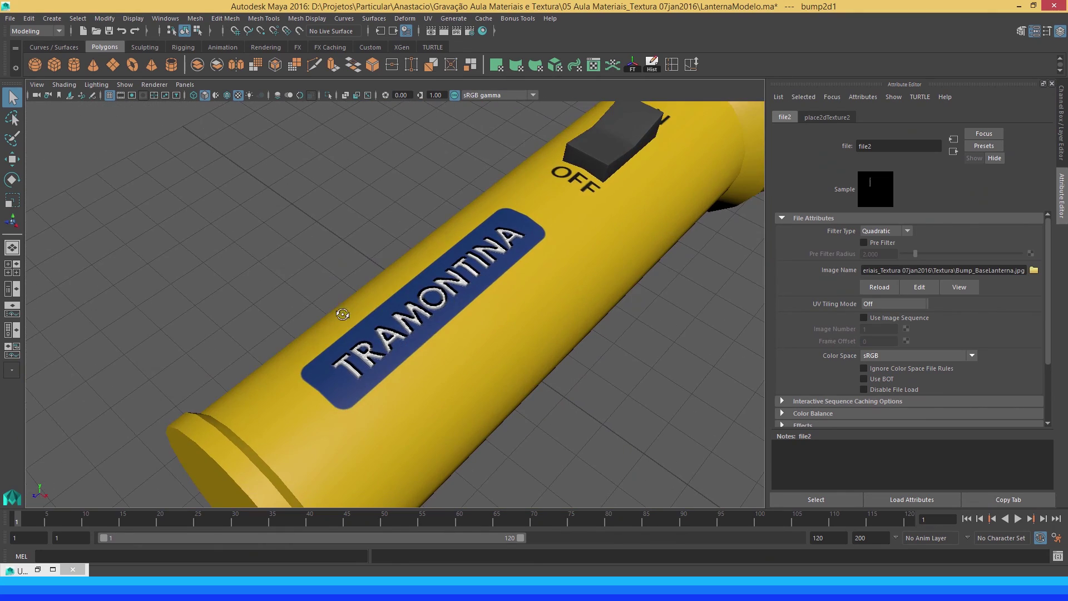
- Try bump2d1 Bump Depth values of 0.5, then 0.3
{"action": "left_click", "coordinate": [952, 155]}
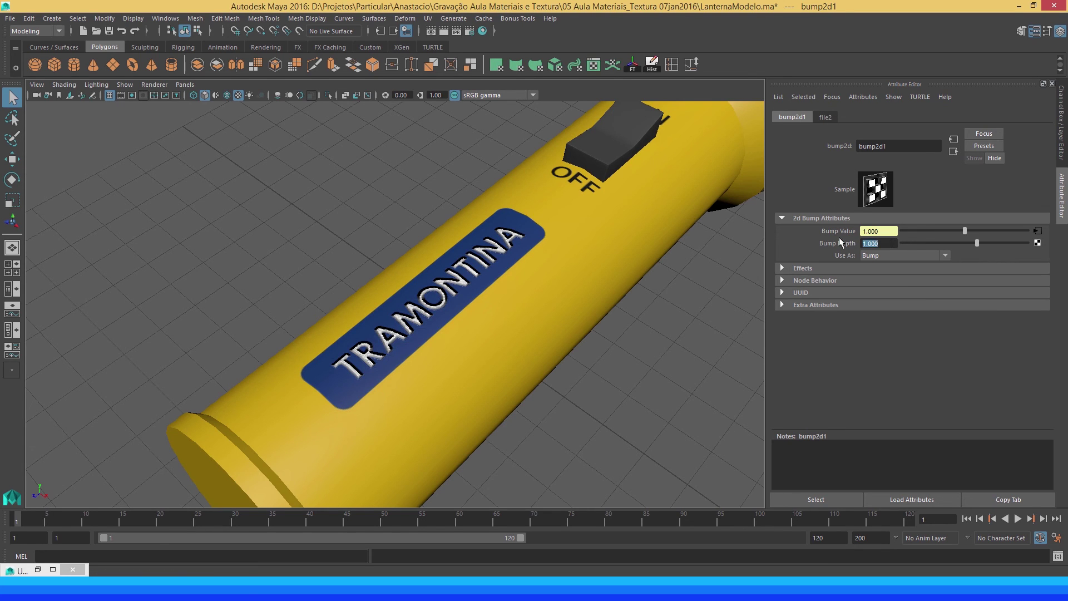
{"action": "type", "text": "0.5"}
{"action": "key", "text": "Return"}
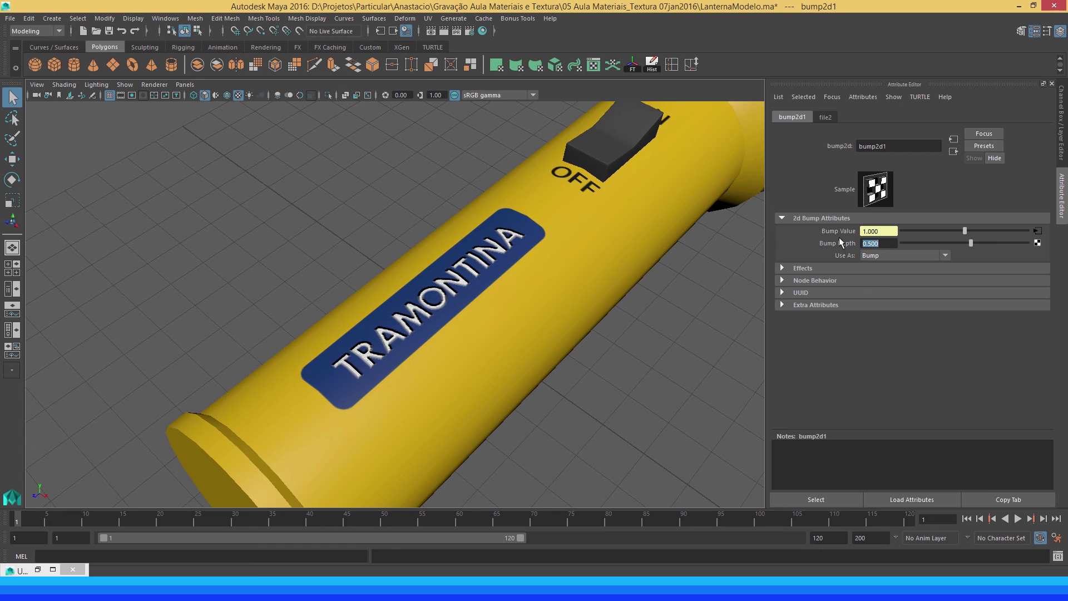
{"action": "type", "text": "0.3"}
{"action": "key", "text": "Return"}
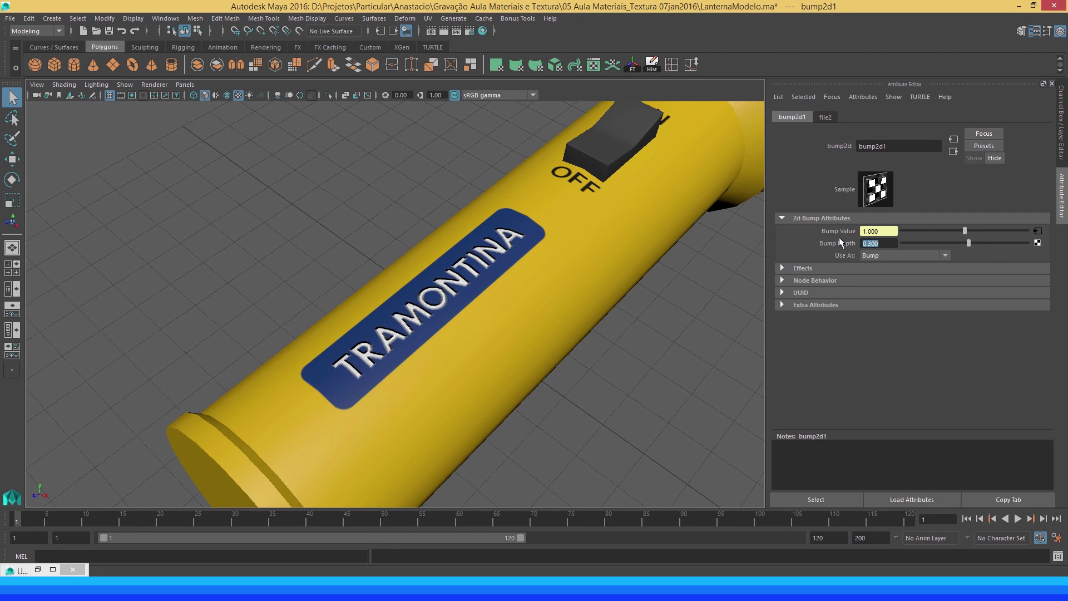
- Inspect the lettering from other angles, settle Bump Depth at 0.200, and return to Photoshop
{"action": "mouse_move", "coordinate": [403, 298]}
{"action": "left_mouse_down"}
{"action": "mouse_move", "coordinate": [322, 279]}
{"action": "mouse_move", "coordinate": [333, 290]}
{"action": "left_mouse_up"}
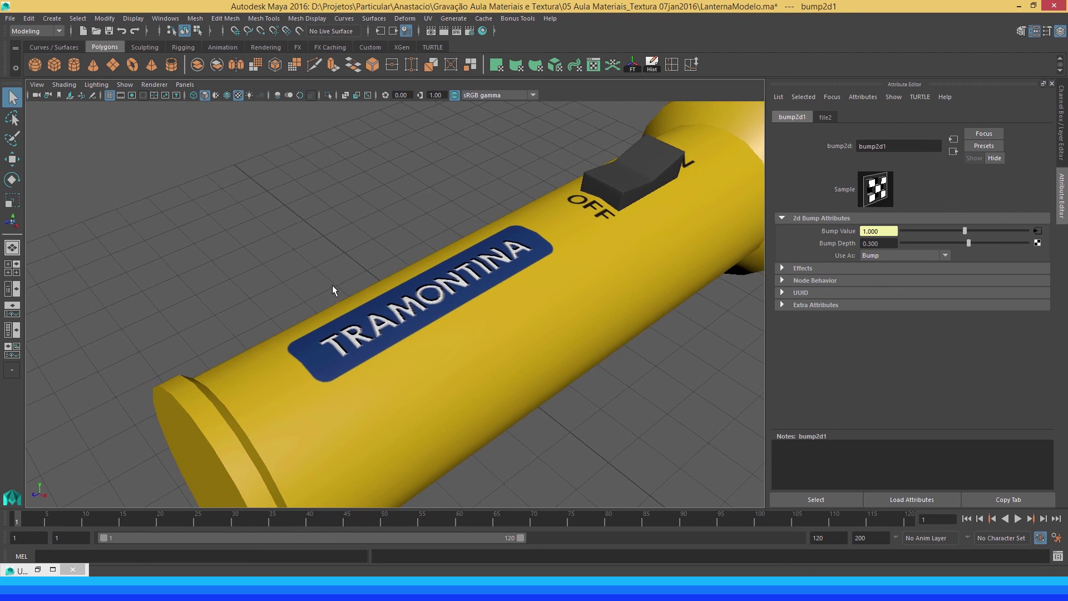
{"action": "scroll", "coordinate": [334, 290], "scroll_direction": "up", "scroll_amount": 3}
{"action": "scroll", "coordinate": [388, 309], "scroll_direction": "up", "scroll_amount": 1}
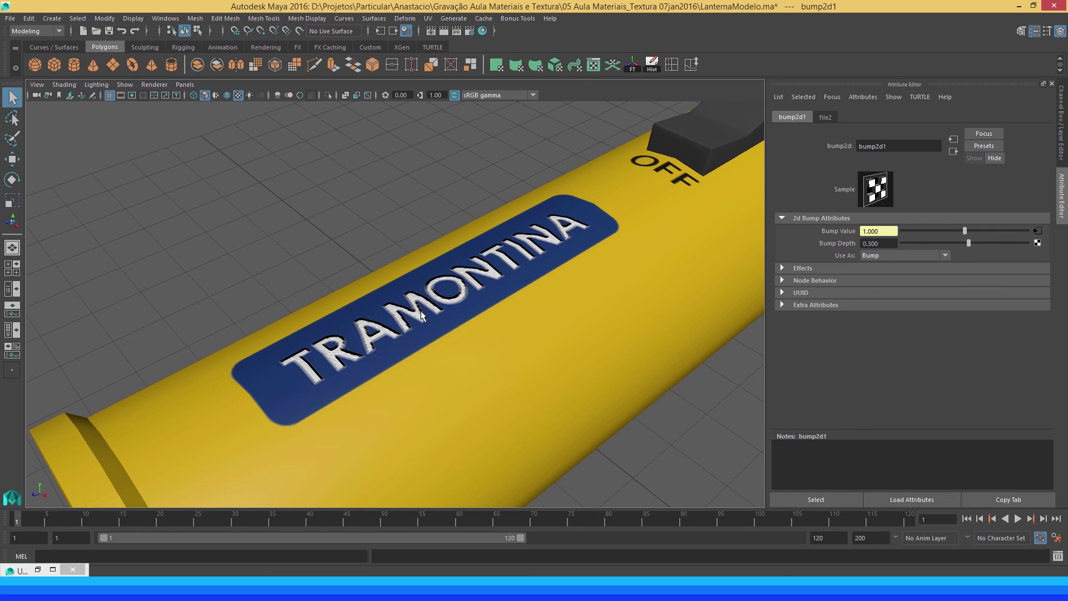
{"action": "scroll", "coordinate": [421, 311], "scroll_direction": "down", "scroll_amount": 3}
{"action": "mouse_move", "coordinate": [426, 303]}
{"action": "left_mouse_down"}
{"action": "mouse_move", "coordinate": [228, 303]}
{"action": "mouse_move", "coordinate": [316, 305]}
{"action": "mouse_move", "coordinate": [358, 291]}
{"action": "mouse_move", "coordinate": [278, 304]}
{"action": "left_mouse_up"}
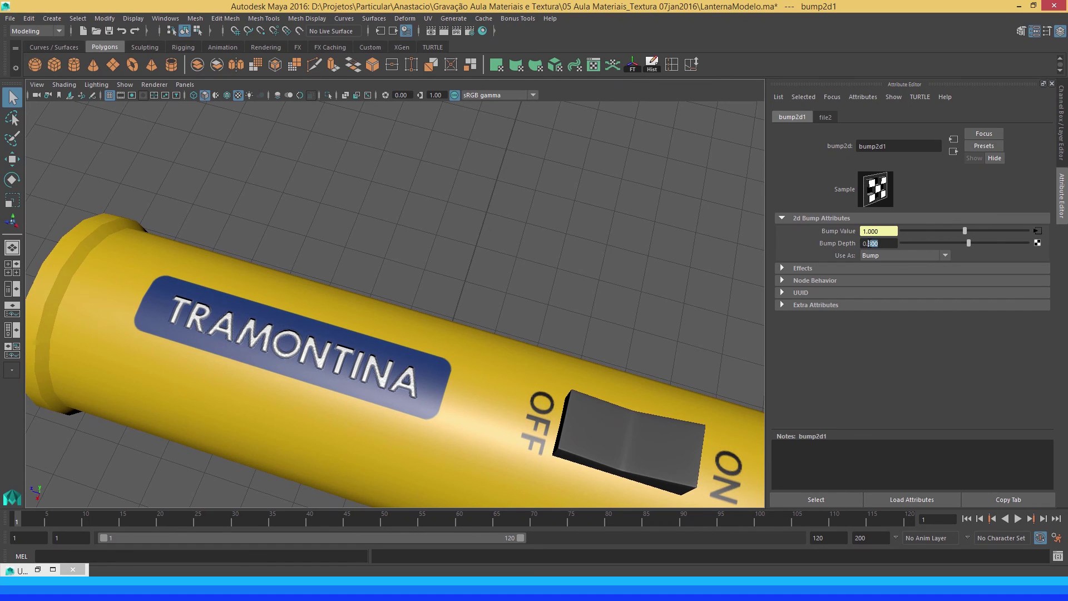
{"action": "left_click_drag", "start_coordinate": [869, 244], "coordinate": [864, 243]}
{"action": "type", "text": "0.200"}
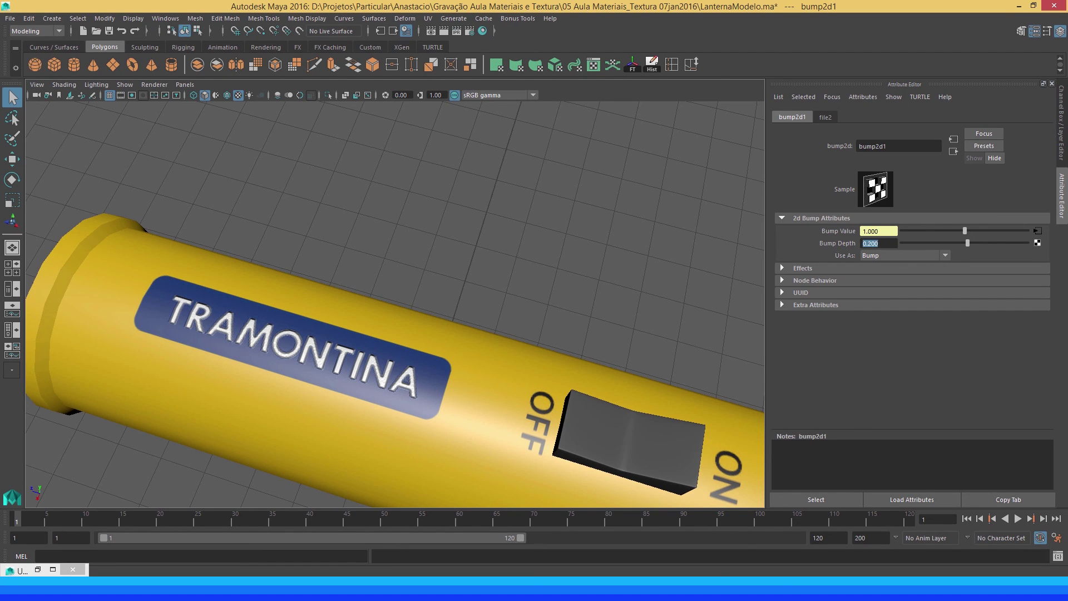
{"action": "key", "text": "alt+Tab"}
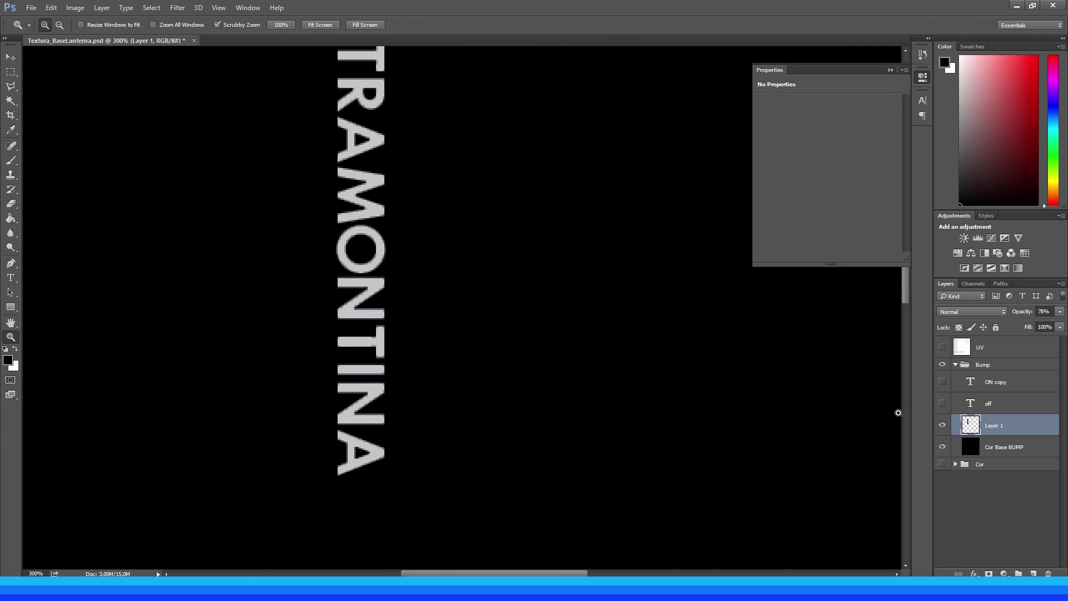
- Soften the TRAMONTINA lettering layer with a 0.7-pixel Gaussian Blur, comparing via Preview
{"action": "left_click", "coordinate": [179, 11]}
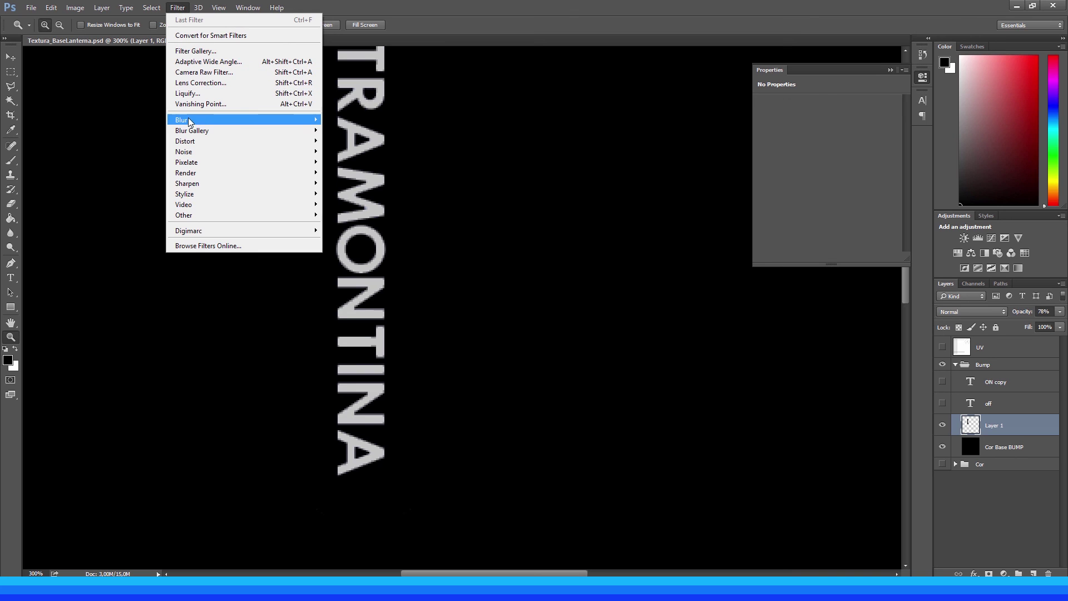
{"action": "mouse_move", "coordinate": [242, 119]}
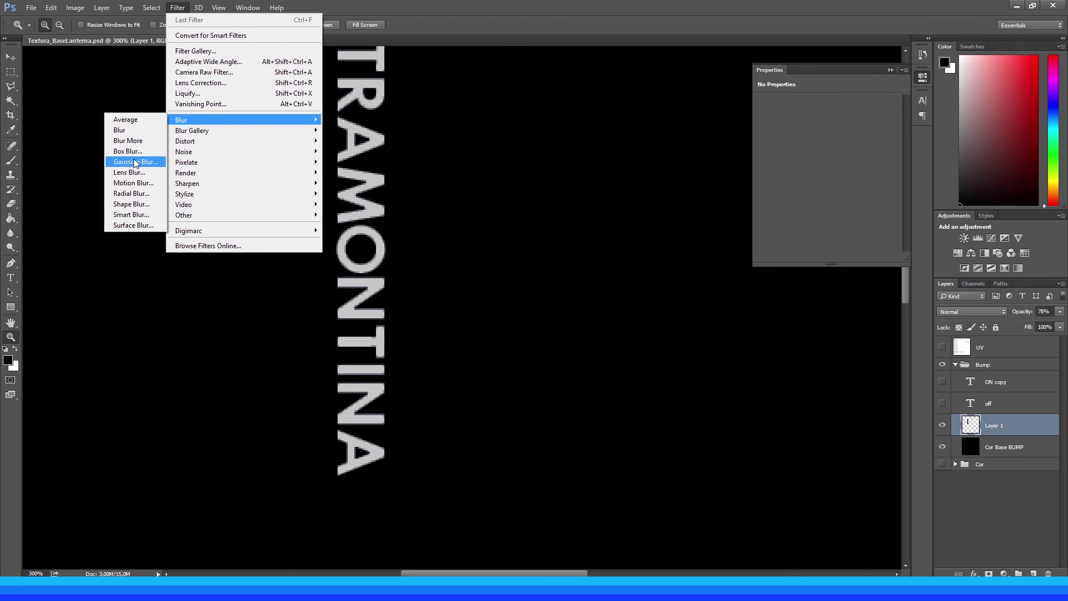
{"action": "left_click", "coordinate": [134, 162]}
{"action": "type", "text": "0,7"}
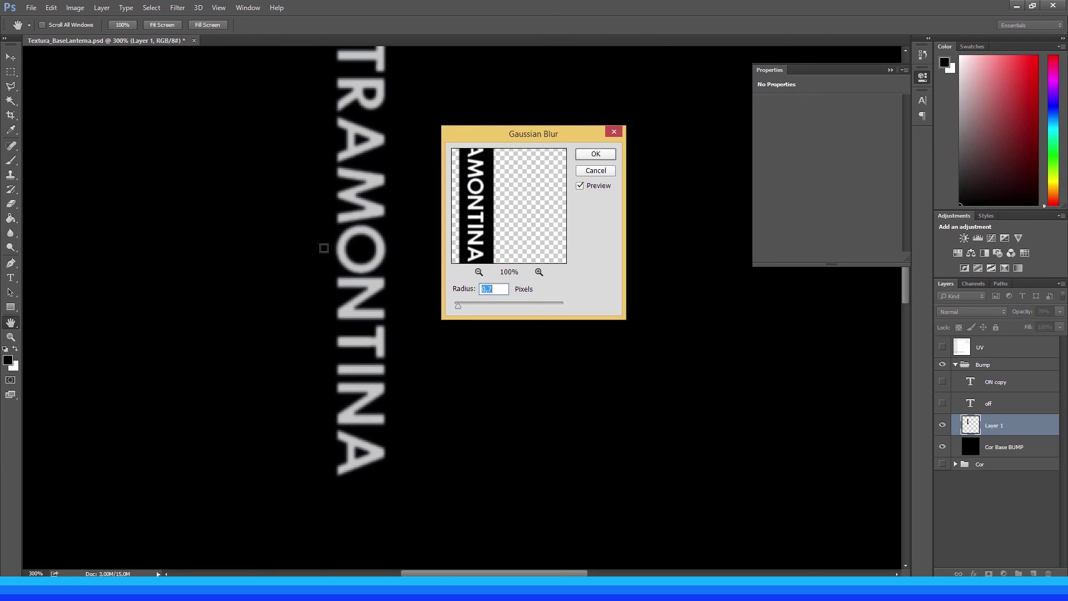
{"action": "left_click", "coordinate": [581, 187]}
{"action": "left_click", "coordinate": [580, 187]}
{"action": "double_click", "coordinate": [581, 187]}
{"action": "left_click", "coordinate": [580, 187]}
{"action": "left_click", "coordinate": [595, 155]}
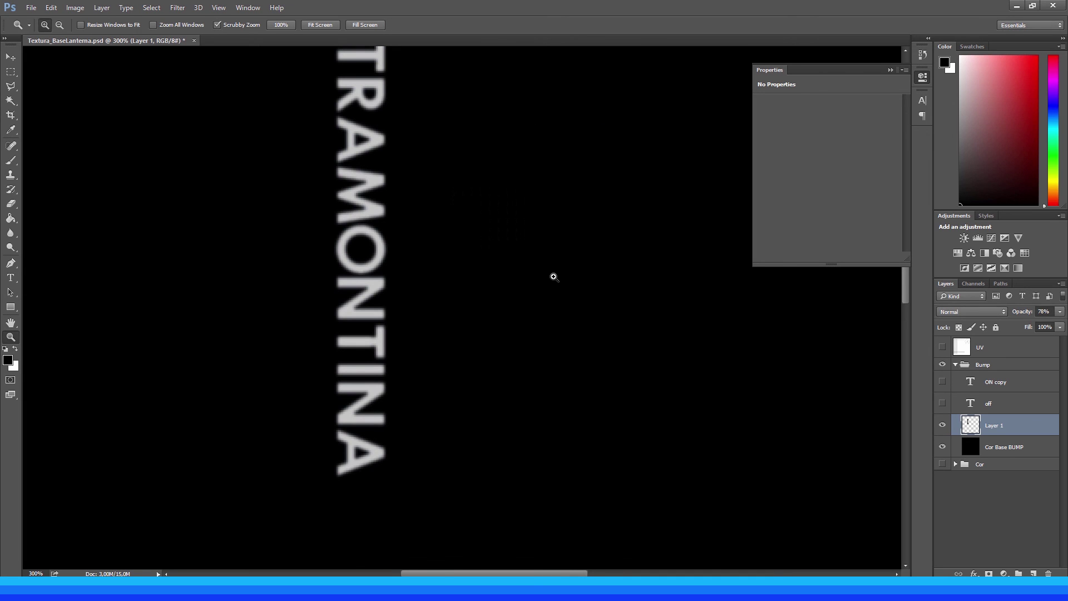
- Overwrite Bump_BaseLanterna.jpg with the blurred texture as a maximum-quality JPEG, then minimize Photoshop
{"action": "key", "text": "ctrl+shift+s"}
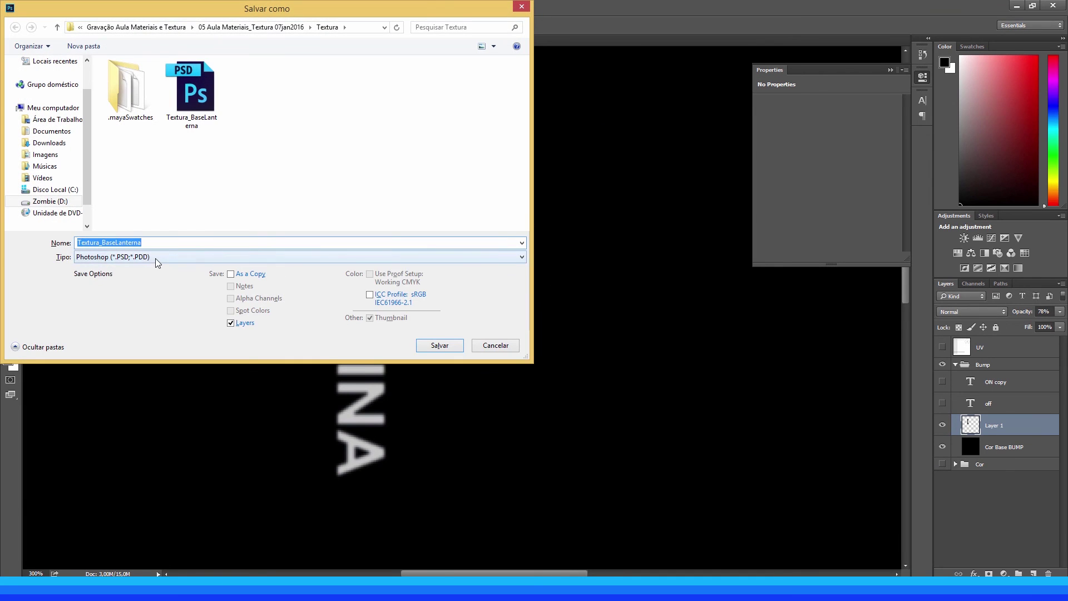
{"action": "left_click", "coordinate": [158, 257]}
{"action": "left_click", "coordinate": [118, 343]}
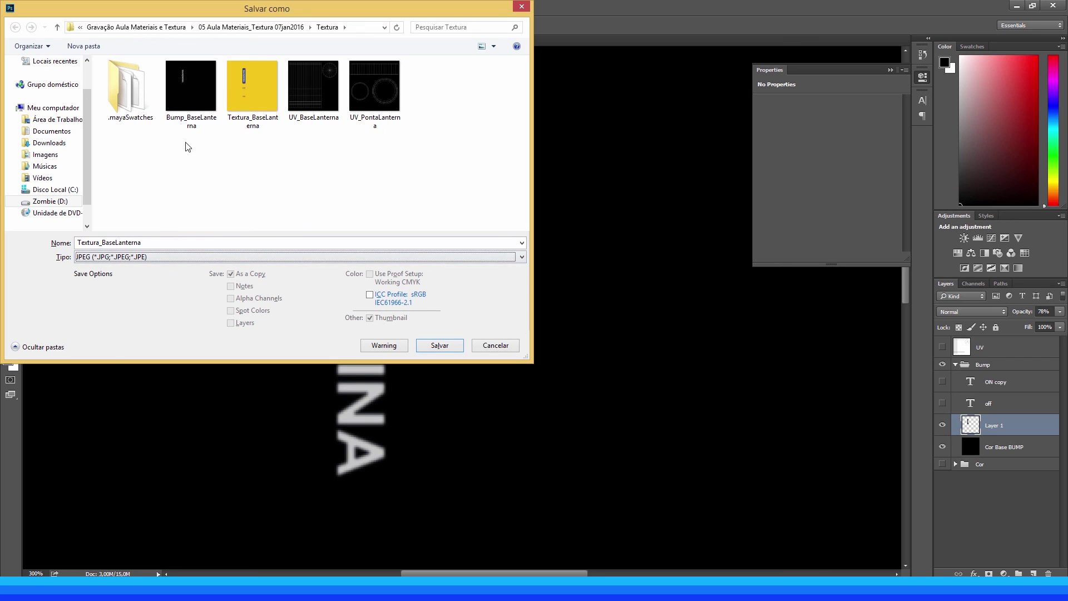
{"action": "left_click", "coordinate": [191, 118]}
{"action": "left_click", "coordinate": [437, 346]}
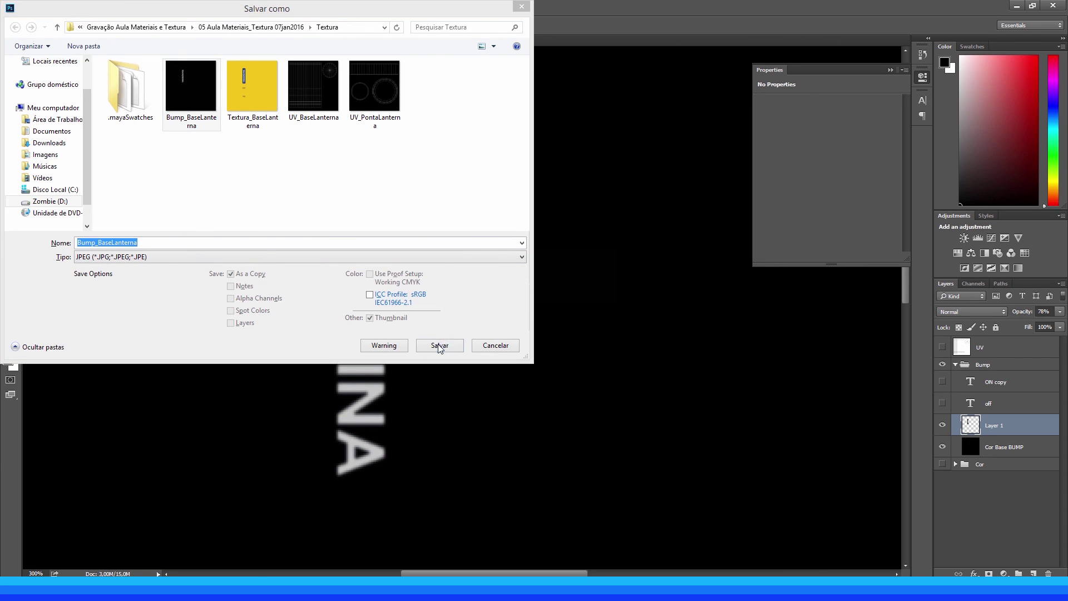
{"action": "left_click", "coordinate": [558, 290]}
{"action": "left_click", "coordinate": [598, 163]}
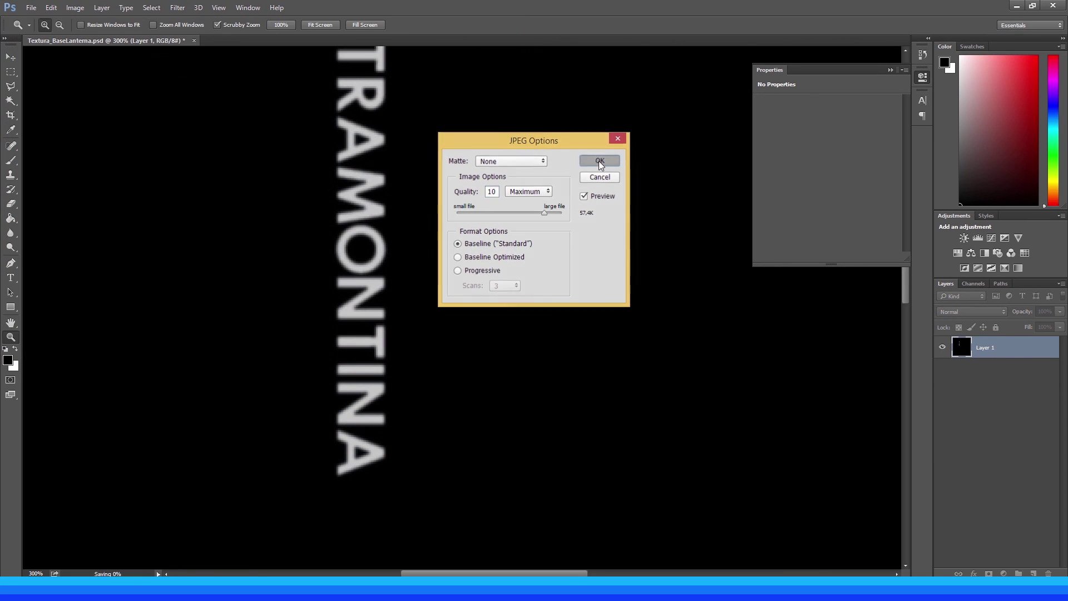
{"action": "left_click", "coordinate": [1017, 5]}
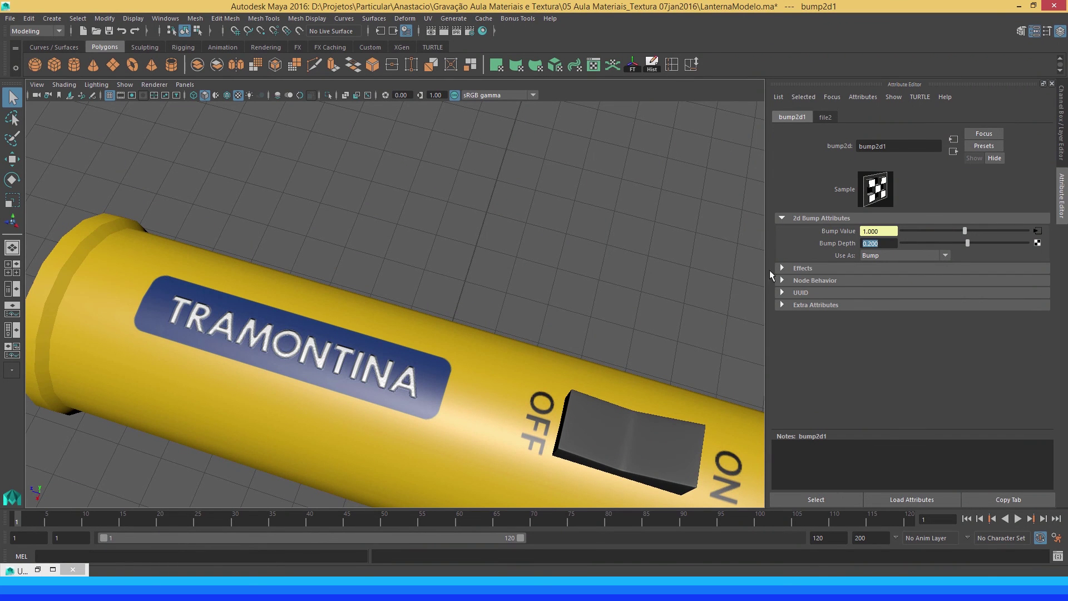
- Reload Bump_BaseLanterna.jpg in file2 and orbit to inspect the softer raised lettering
{"action": "left_click", "coordinate": [1036, 231]}
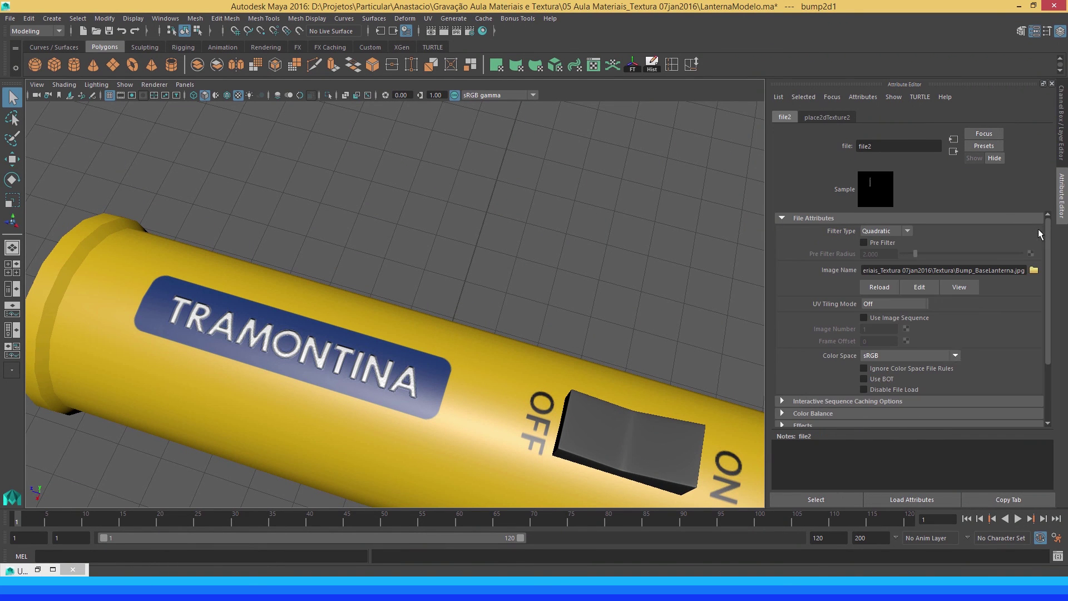
{"action": "left_click", "coordinate": [879, 287]}
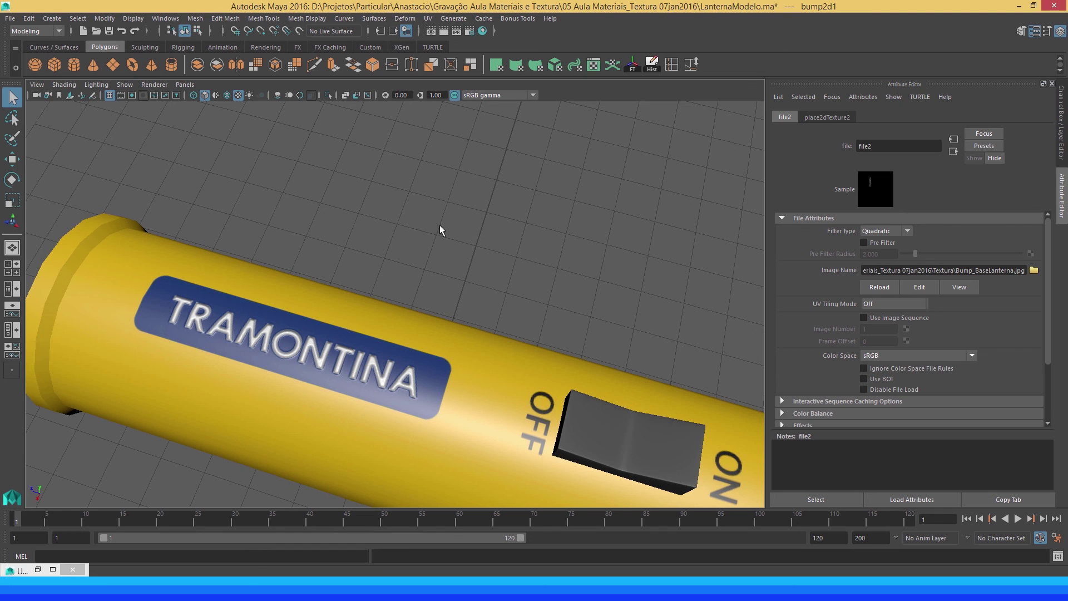
{"action": "mouse_move", "coordinate": [439, 226]}
{"action": "left_mouse_down"}
{"action": "mouse_move", "coordinate": [523, 236]}
{"action": "mouse_move", "coordinate": [429, 248]}
{"action": "mouse_move", "coordinate": [400, 231]}
{"action": "mouse_move", "coordinate": [467, 263]}
{"action": "mouse_move", "coordinate": [453, 226]}
{"action": "mouse_move", "coordinate": [374, 234]}
{"action": "mouse_move", "coordinate": [439, 251]}
{"action": "mouse_move", "coordinate": [334, 234]}
{"action": "mouse_move", "coordinate": [382, 222]}
{"action": "mouse_move", "coordinate": [357, 212]}
{"action": "mouse_move", "coordinate": [305, 230]}
{"action": "mouse_move", "coordinate": [357, 269]}
{"action": "mouse_move", "coordinate": [353, 282]}
{"action": "mouse_move", "coordinate": [482, 293]}
{"action": "mouse_move", "coordinate": [418, 293]}
{"action": "mouse_move", "coordinate": [350, 258]}
{"action": "mouse_move", "coordinate": [317, 258]}
{"action": "mouse_move", "coordinate": [329, 407]}
{"action": "left_mouse_up"}
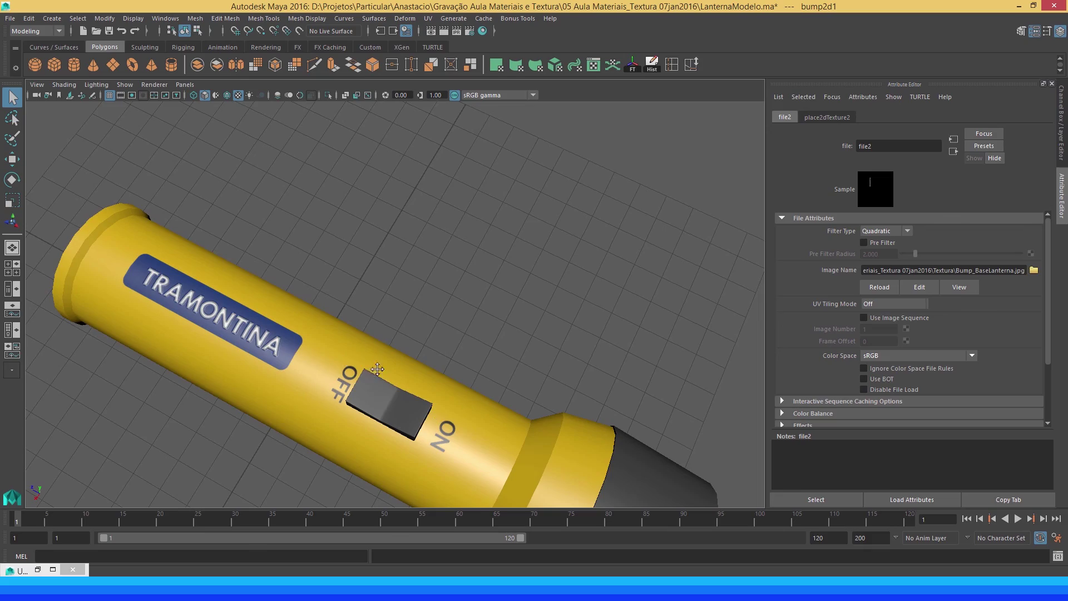
{"action": "mouse_move", "coordinate": [377, 369]}
{"action": "left_mouse_down"}
{"action": "mouse_move", "coordinate": [411, 380]}
{"action": "mouse_move", "coordinate": [405, 340]}
{"action": "mouse_move", "coordinate": [389, 356]}
{"action": "mouse_move", "coordinate": [412, 334]}
{"action": "mouse_move", "coordinate": [341, 410]}
{"action": "left_mouse_up"}
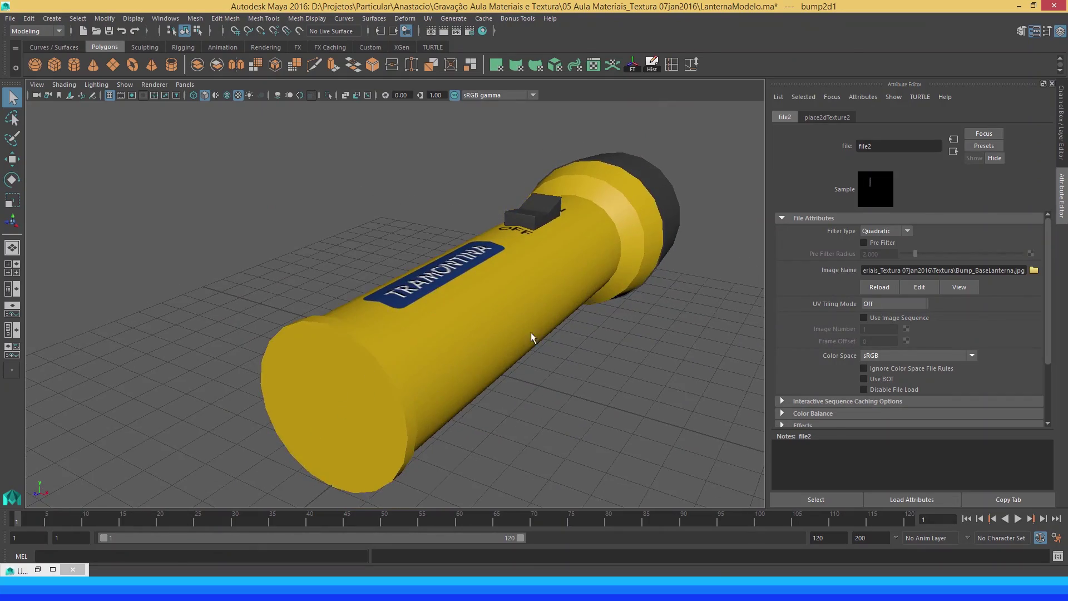